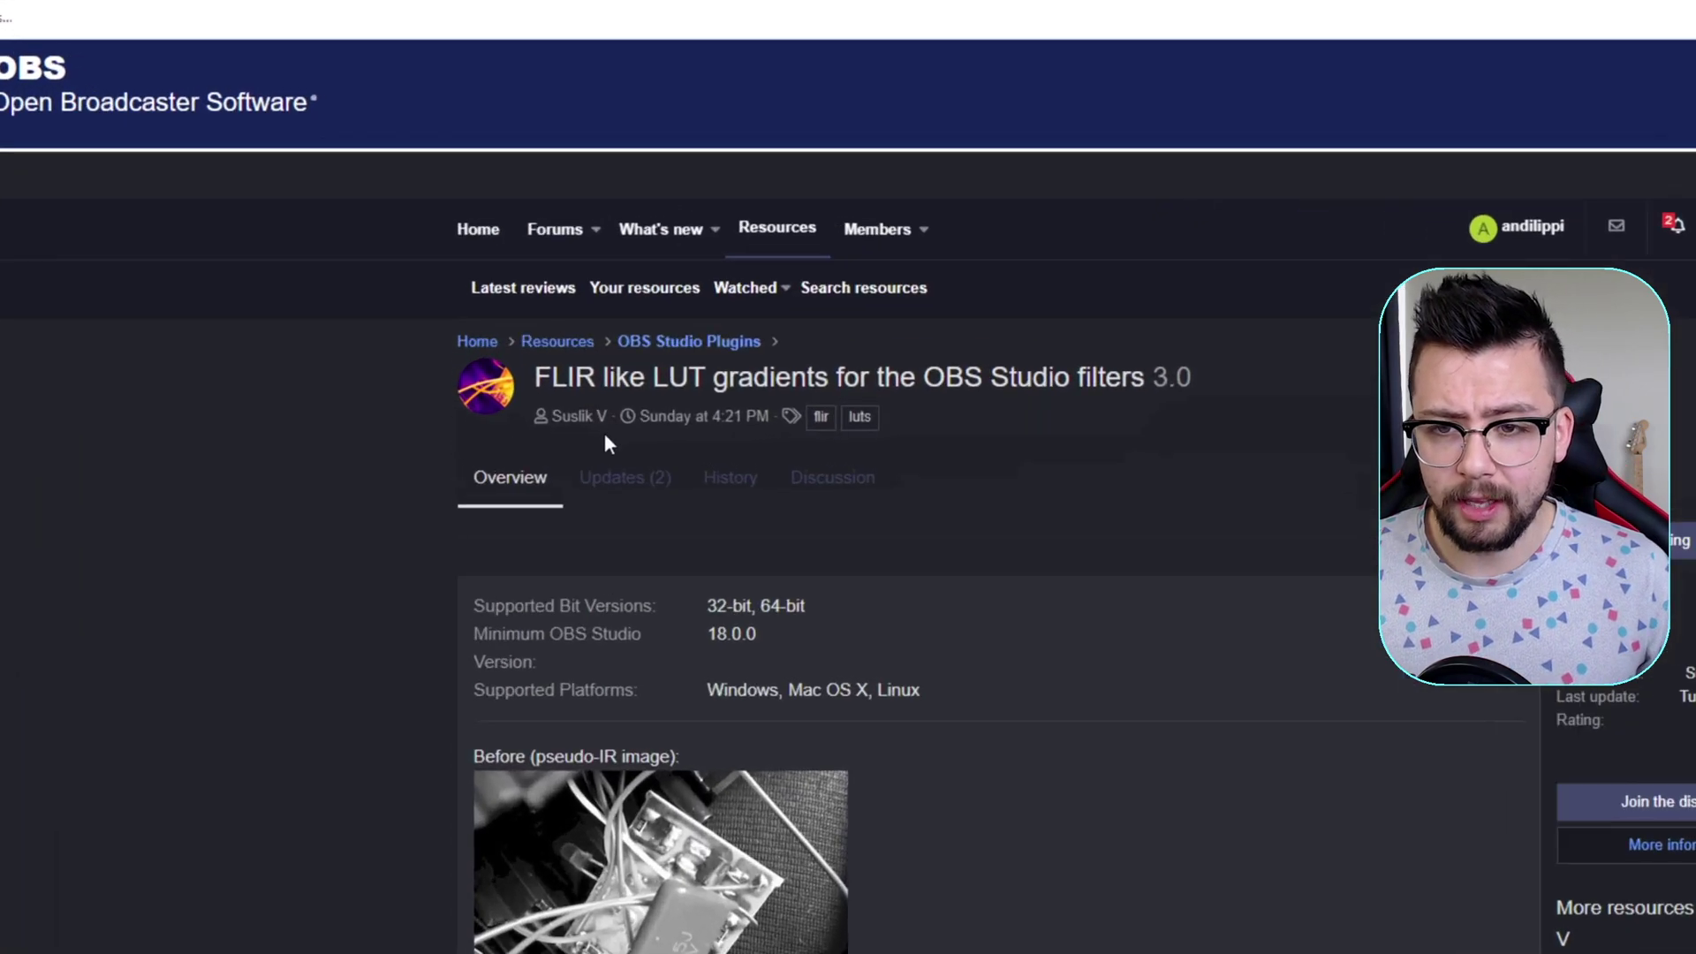
- Review the LUT resource's Usage and Latest updates sections, then open its list of downloadable files
scroll(603, 494, down, 6)
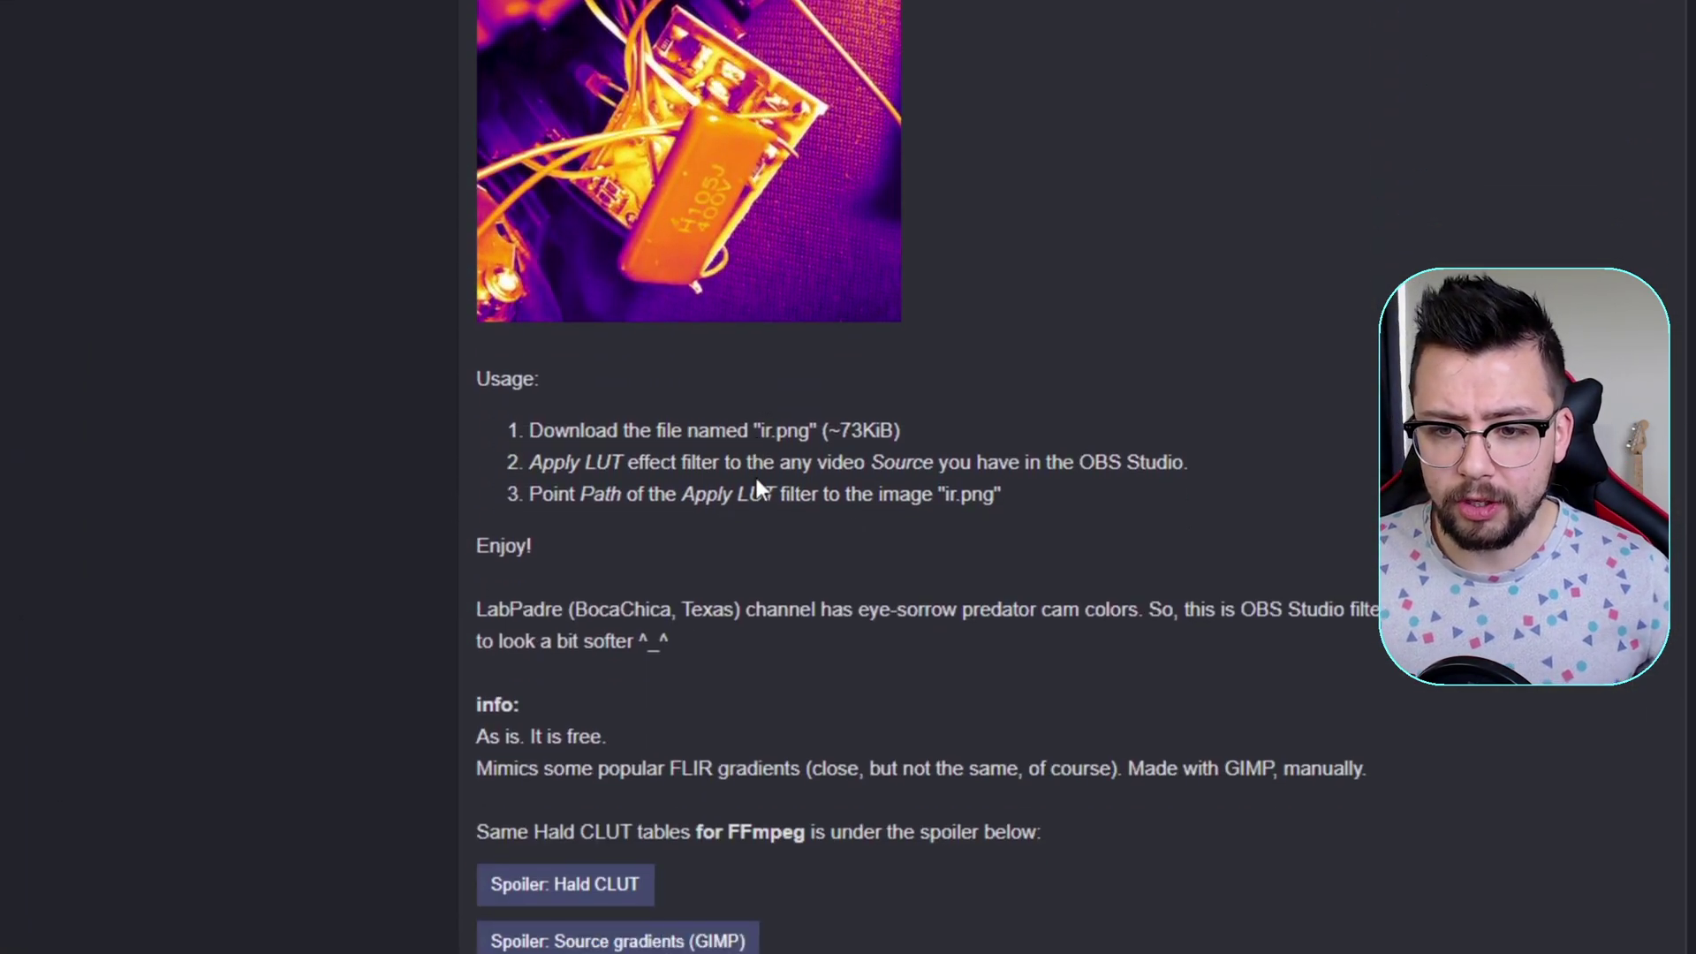
scroll(756, 478, down, 5)
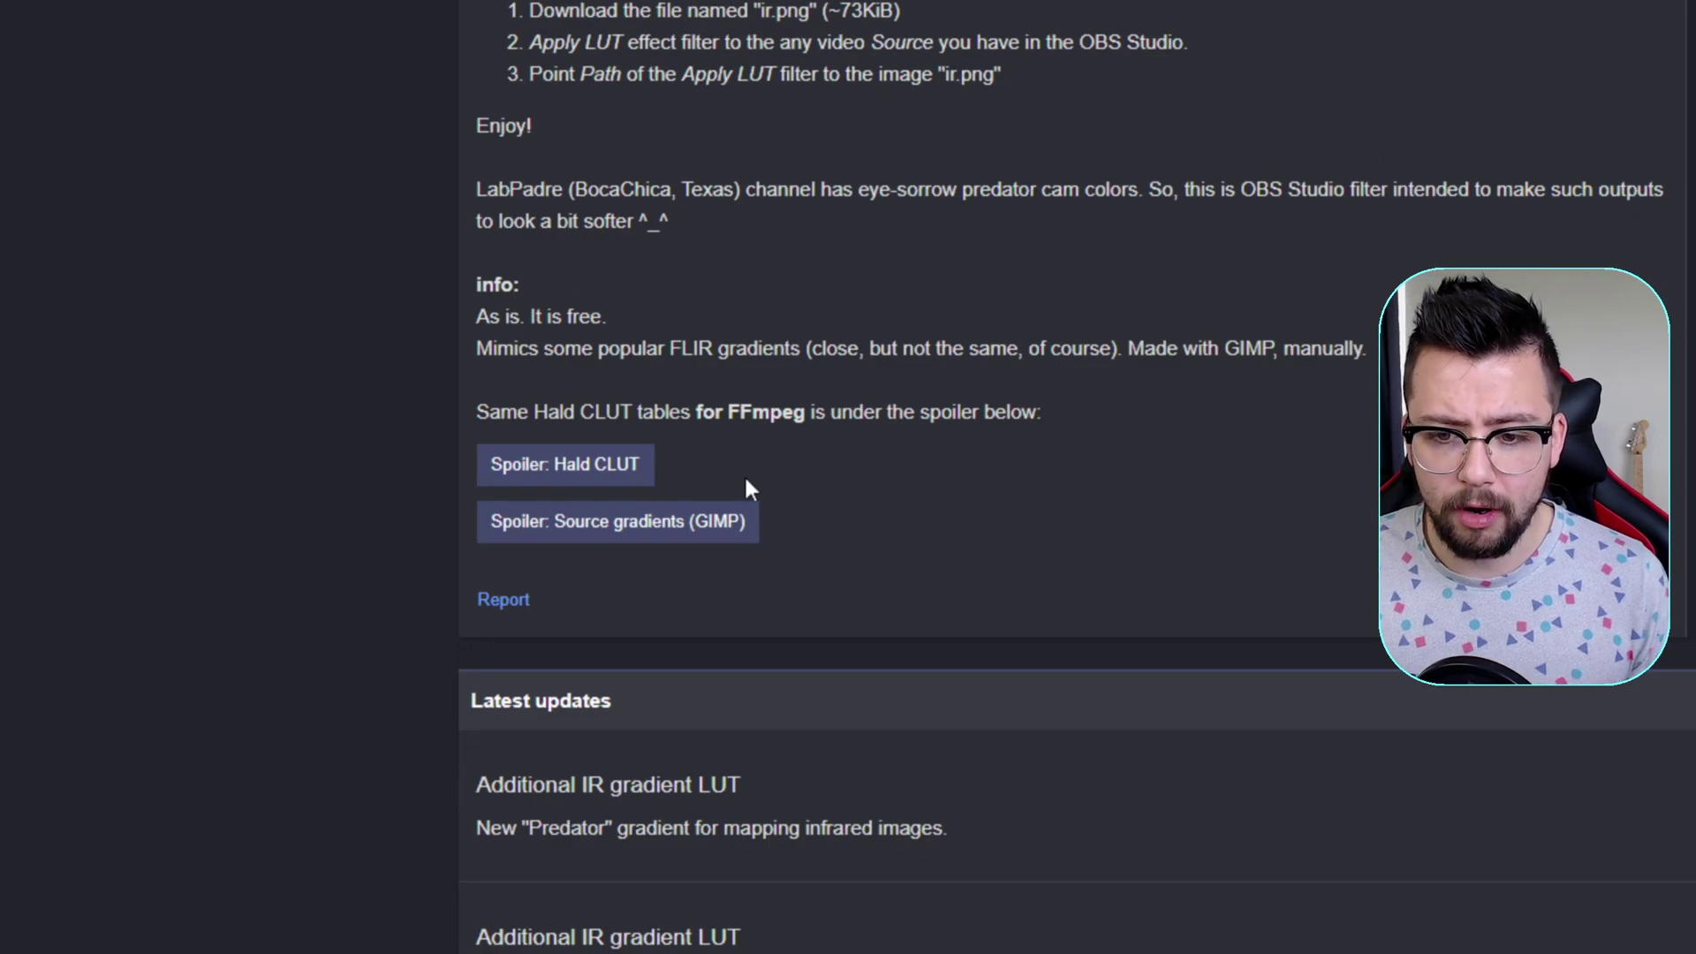
scroll(745, 485, down, 5)
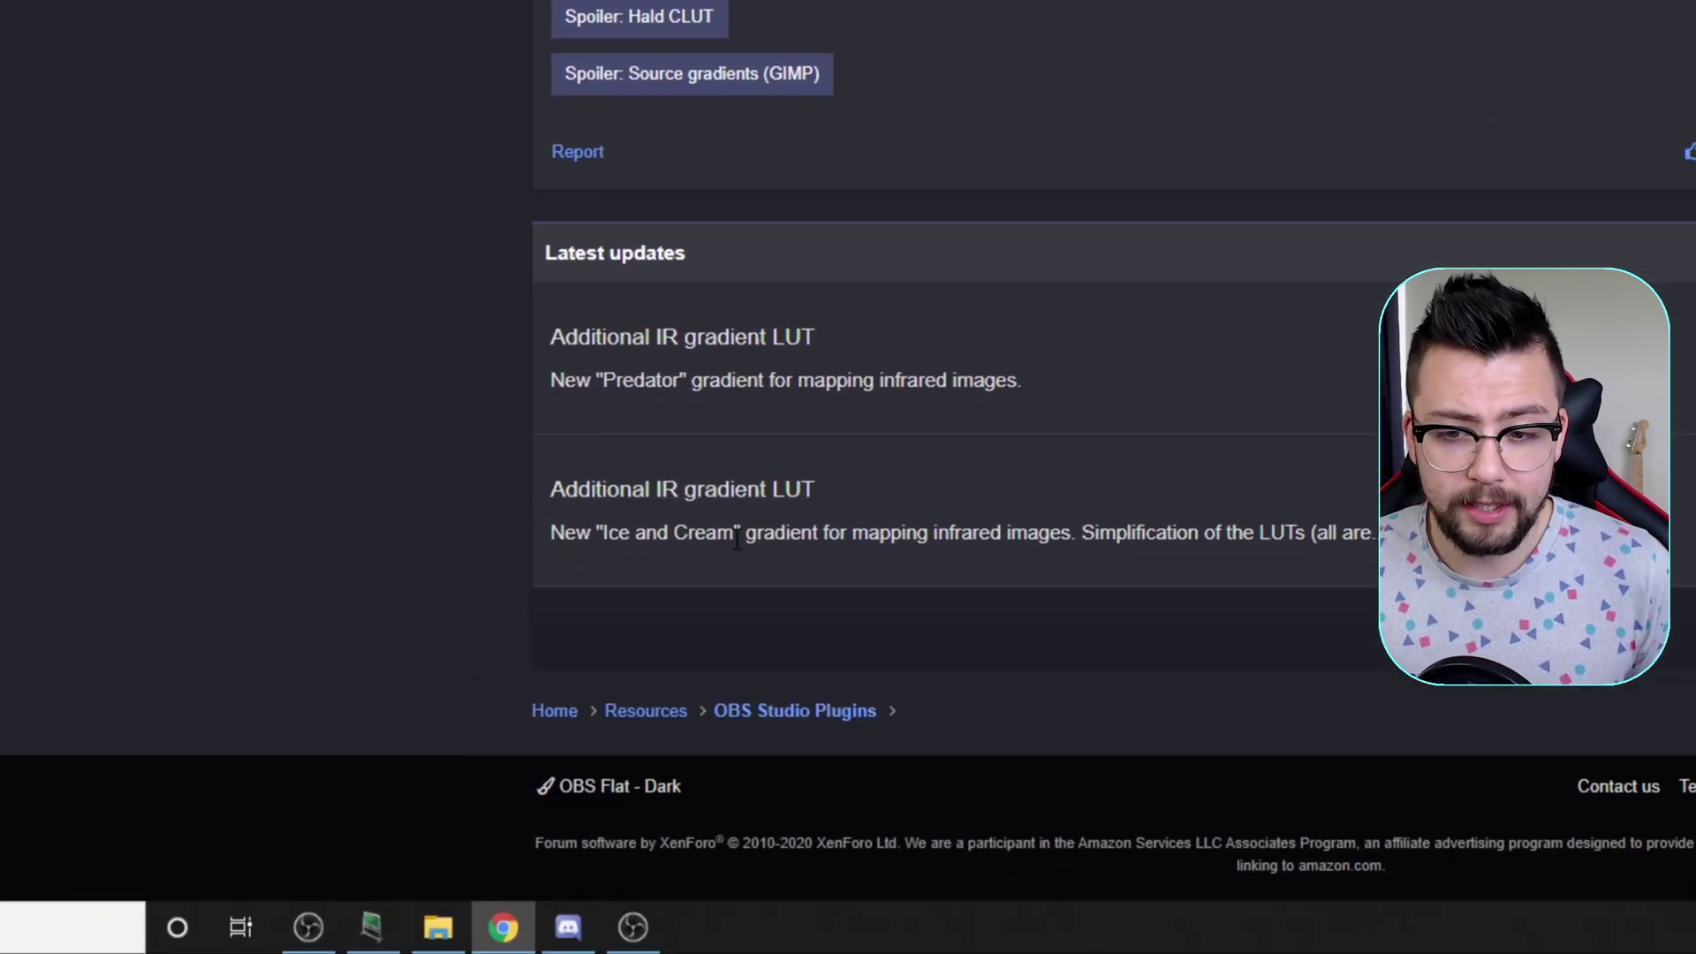
scroll(795, 547, up, 14)
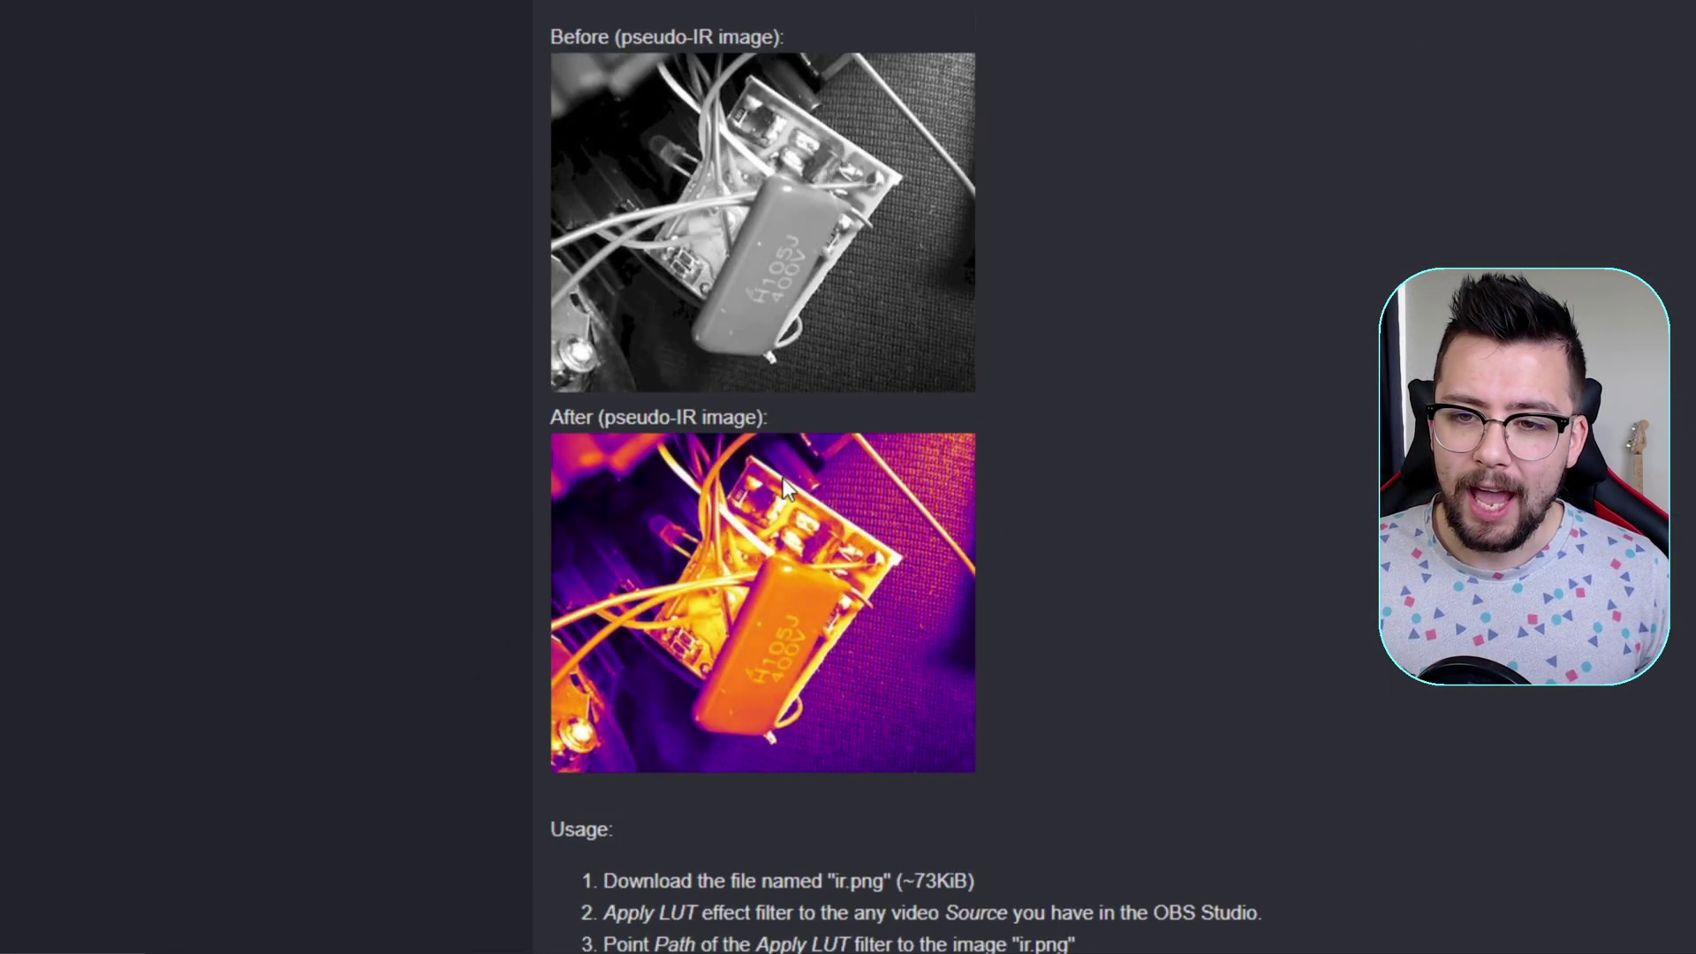
scroll(786, 479, down, 2)
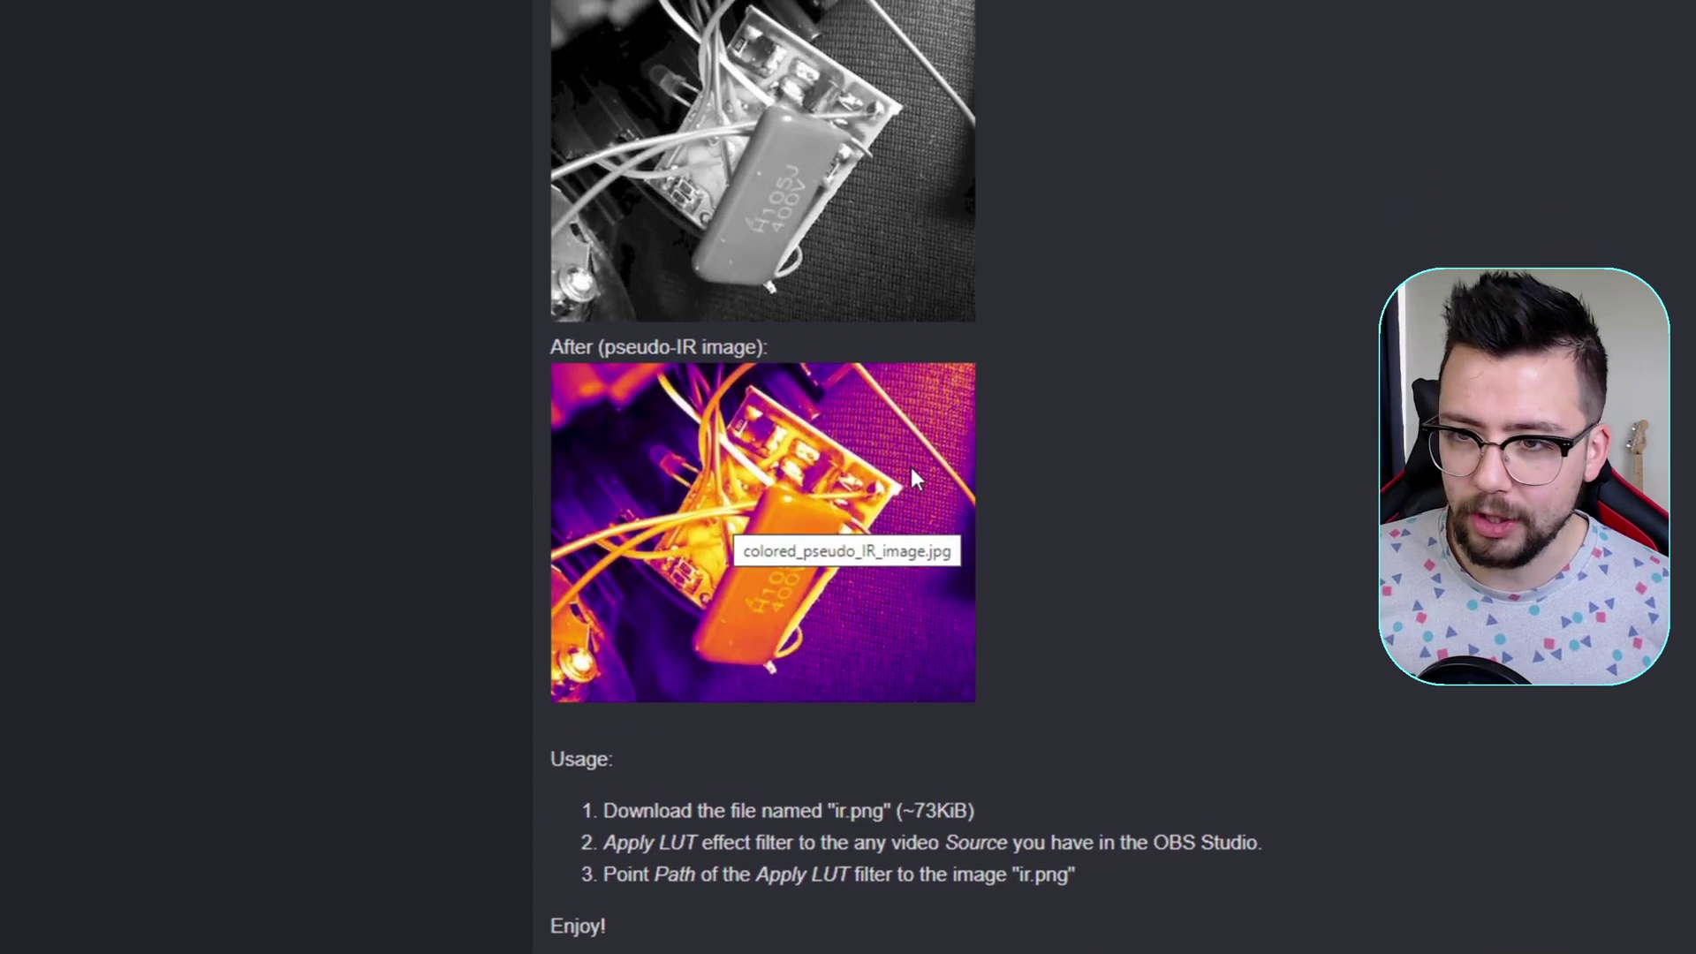
scroll(1016, 486, up, 5)
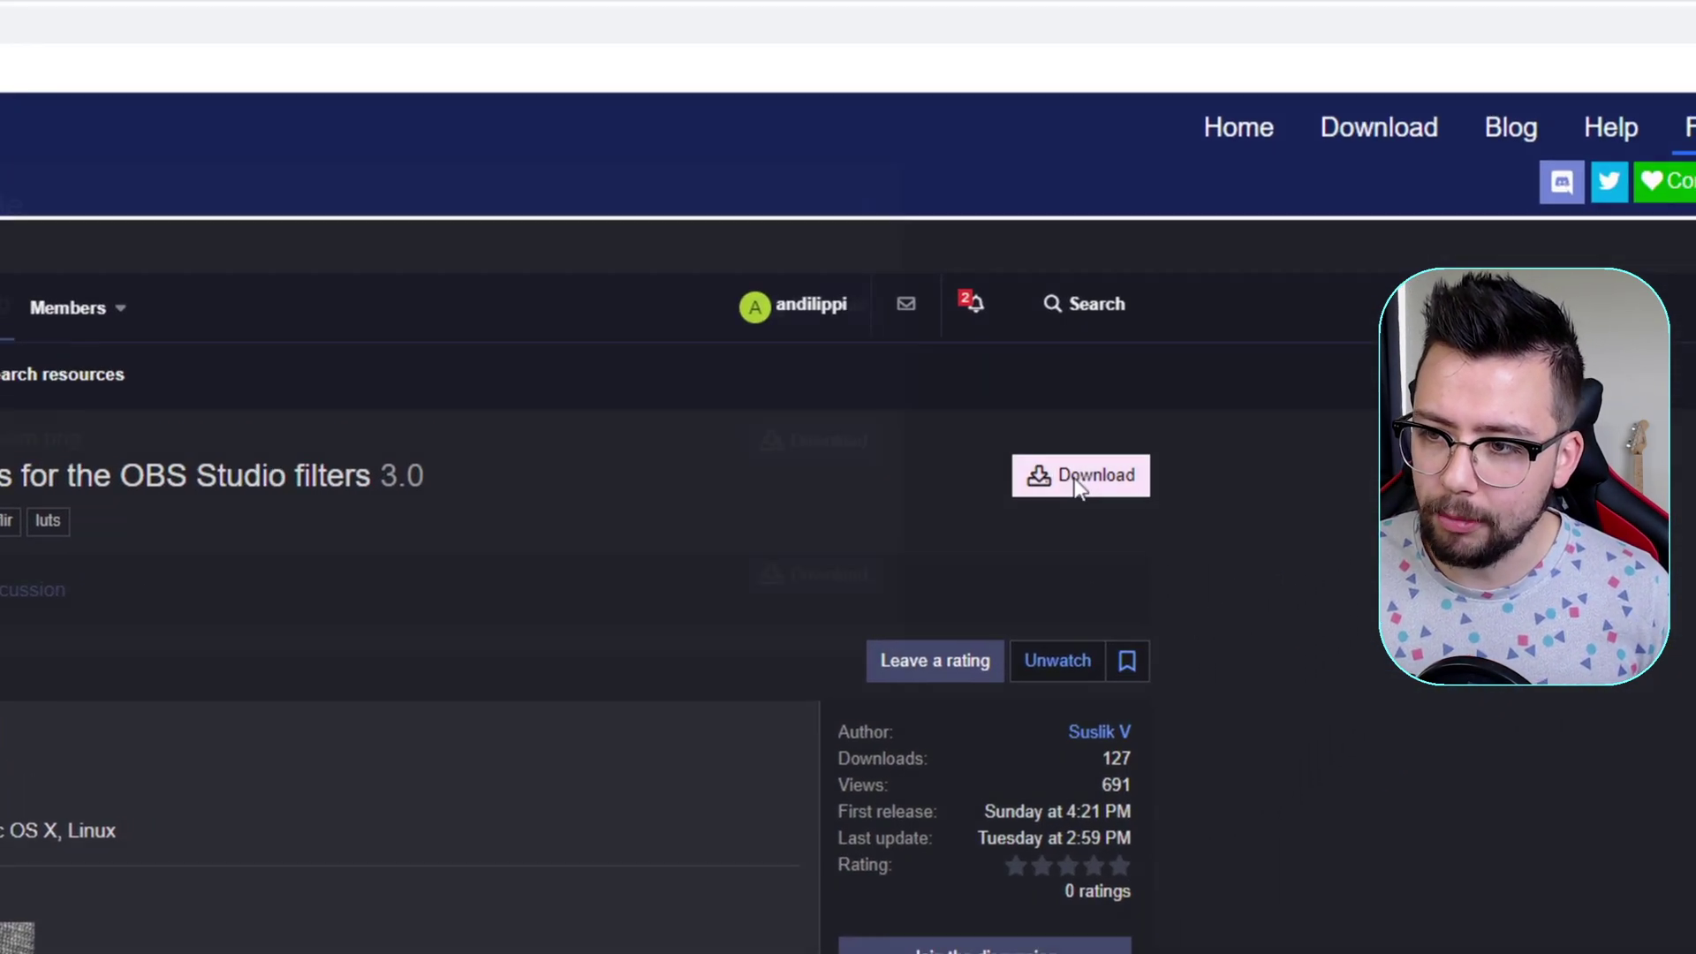
click(1074, 478)
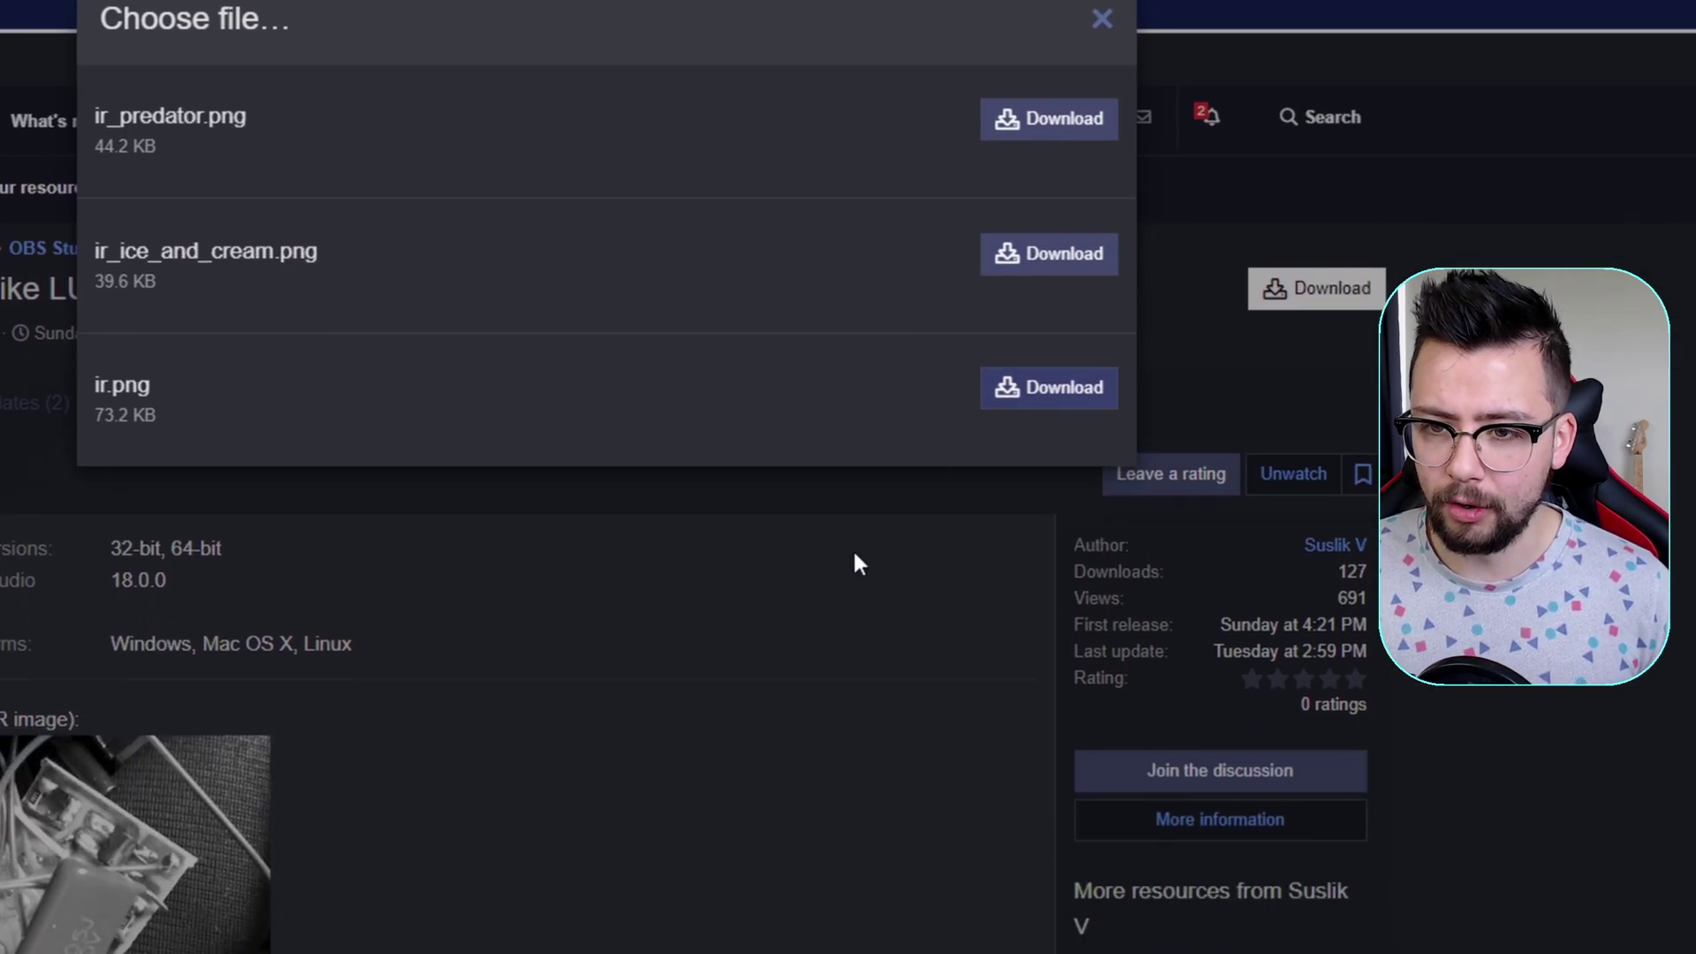
- Close the file list and open the desktop's To Upload To StreamUP folder
click(853, 605)
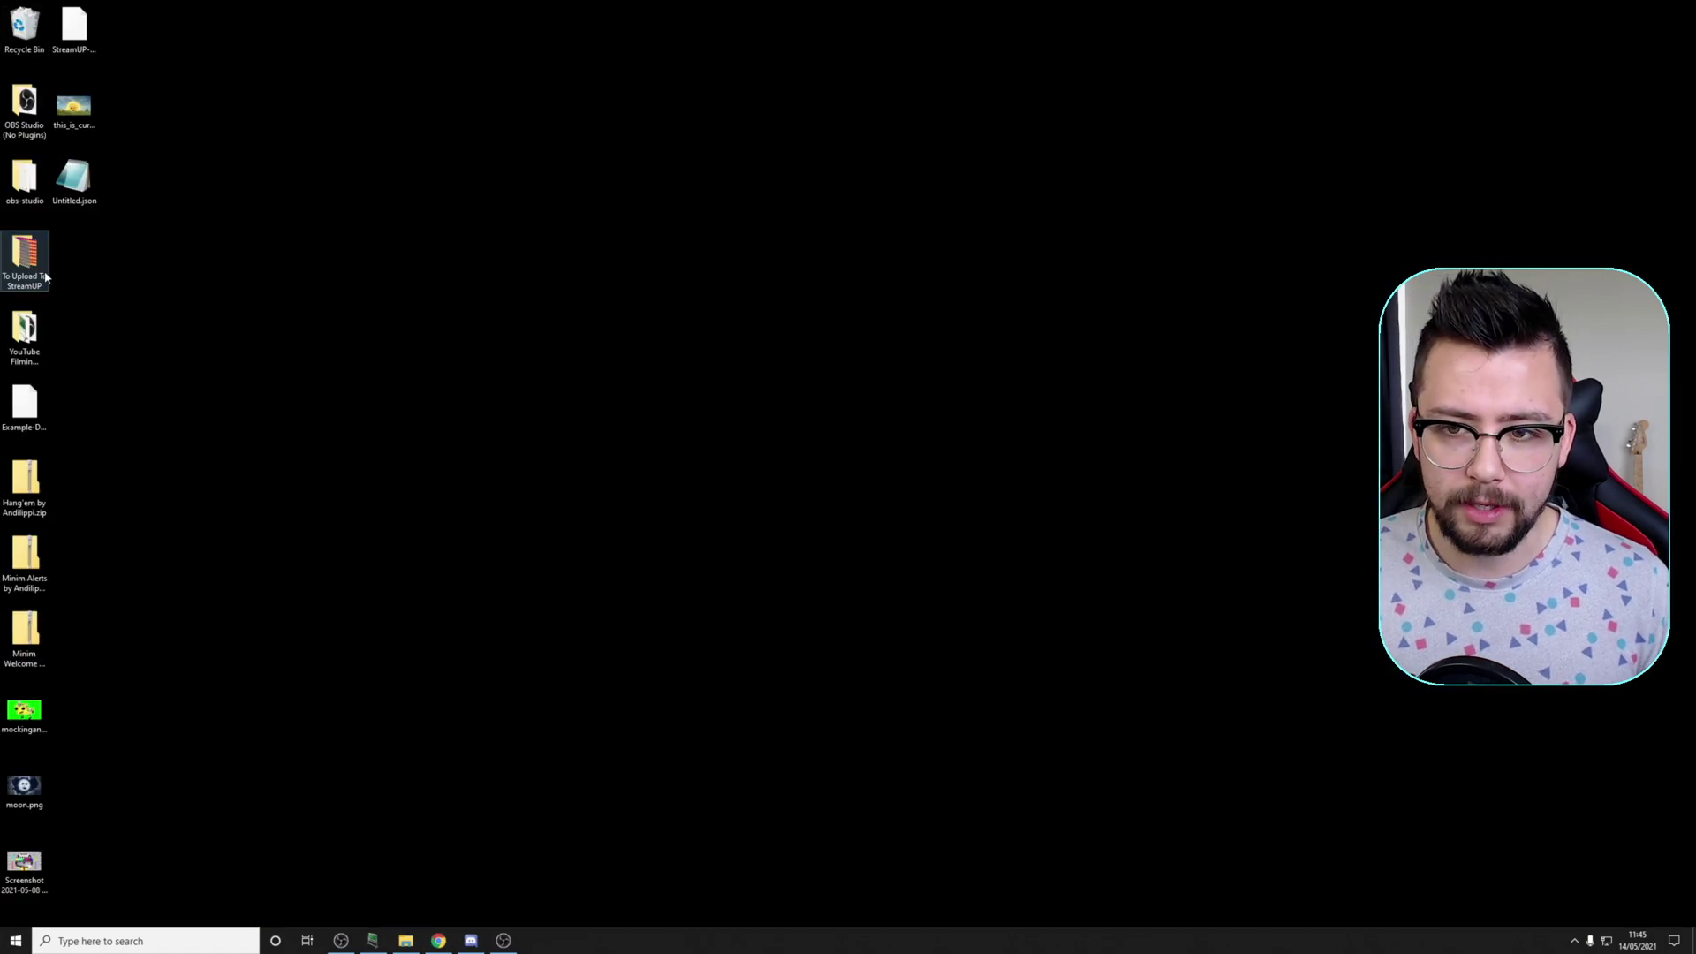
double_click(44, 276)
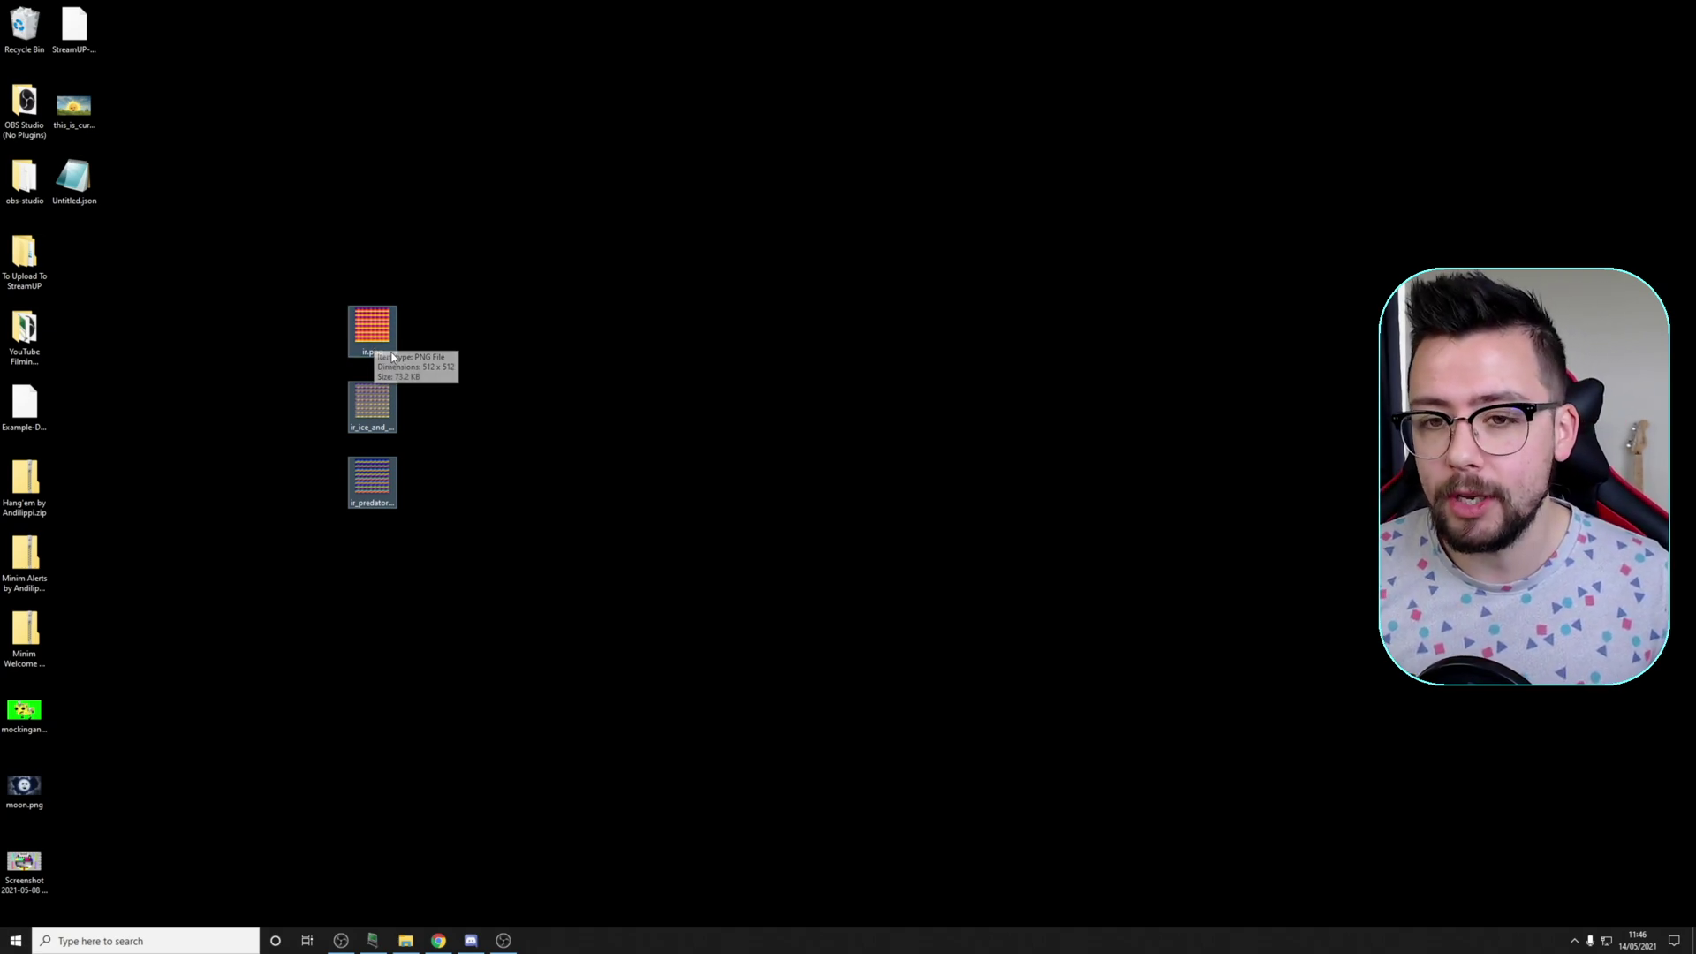
- Cut the three IR LUT images ir.png, ir_ice_and_cream.png and ir_predator.png from the desktop
drag(474, 567, 311, 227)
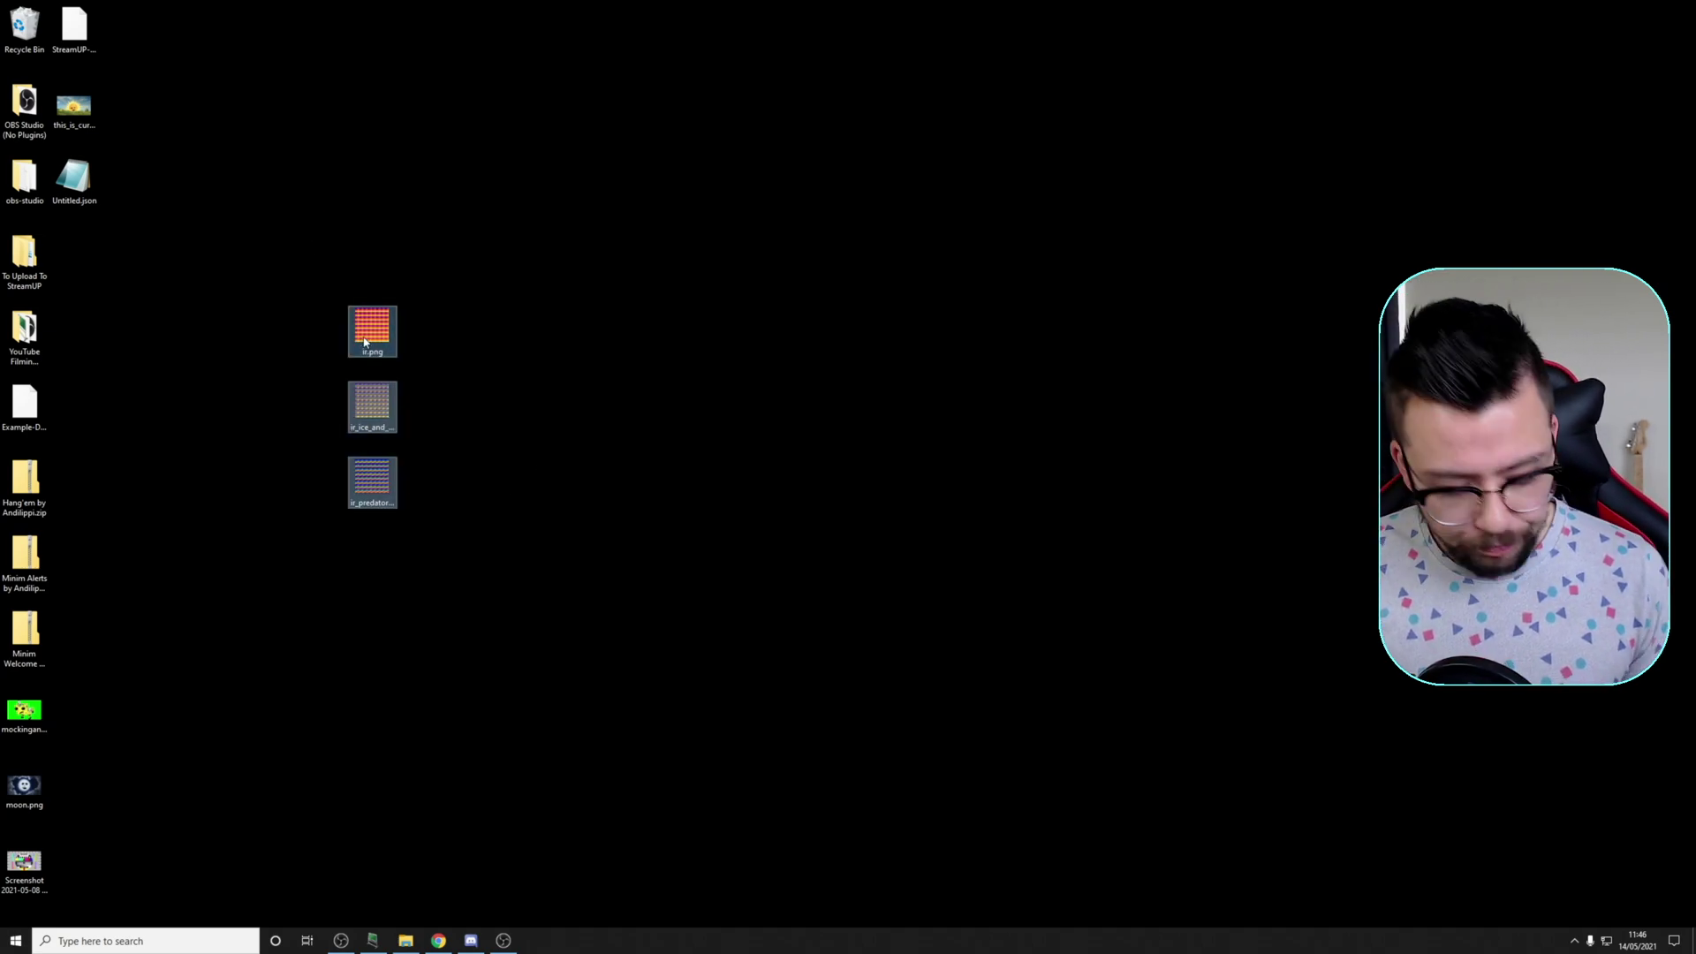
right_click(369, 326)
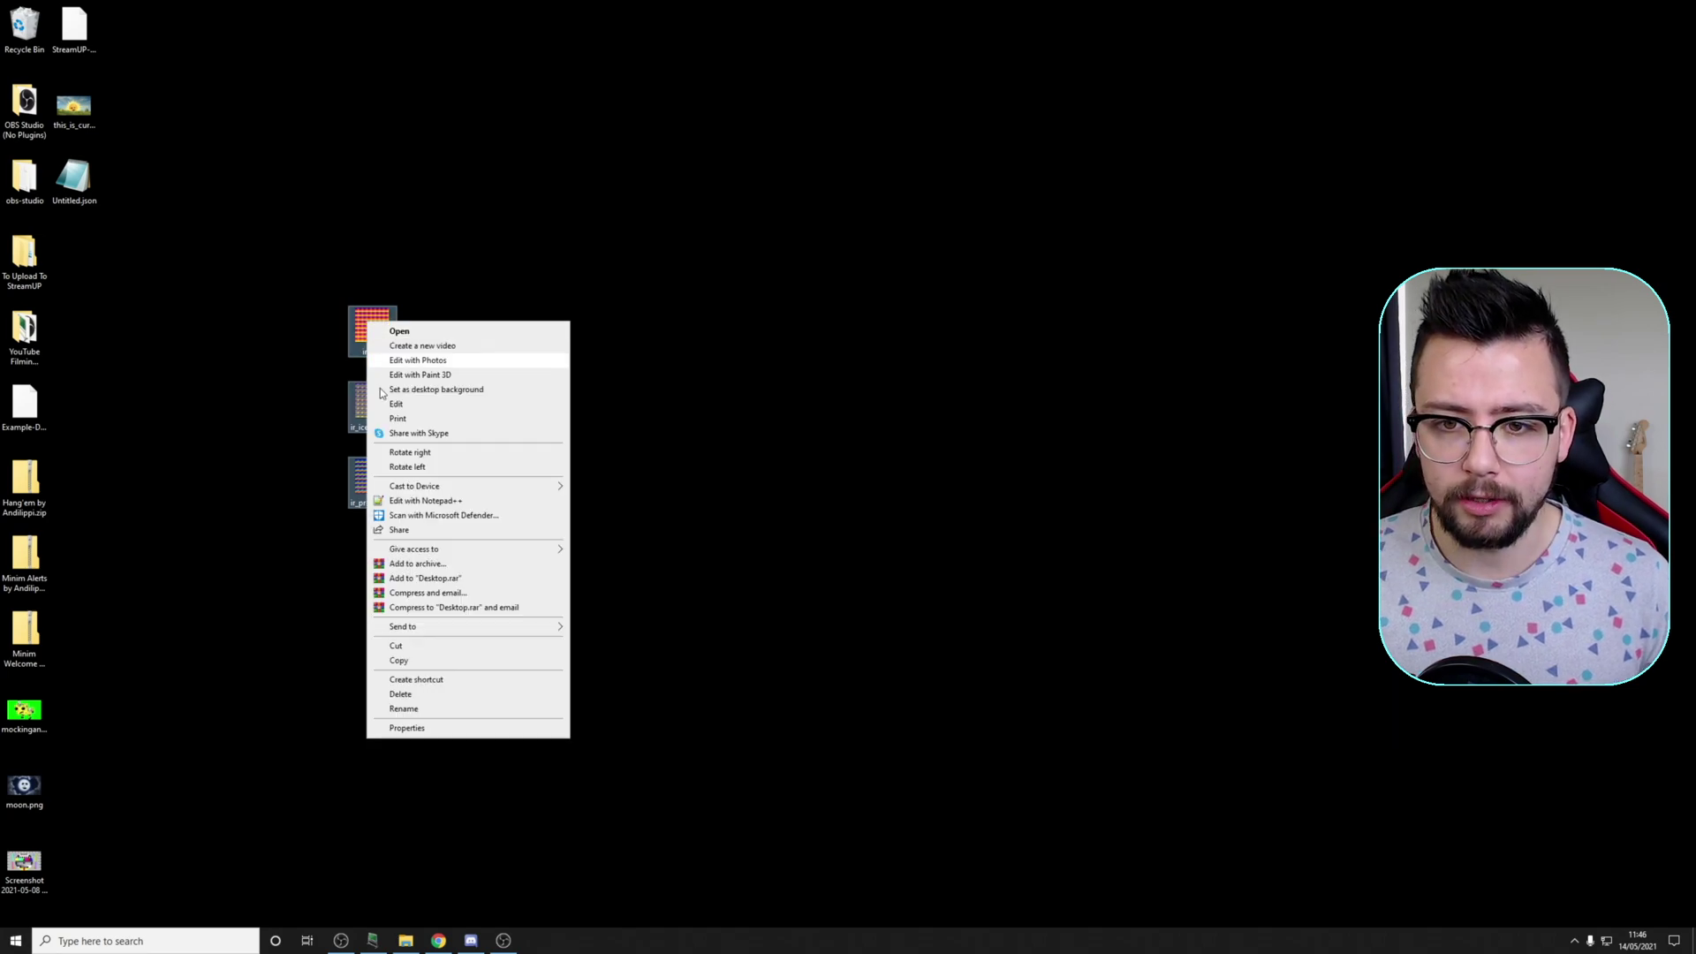
click(399, 647)
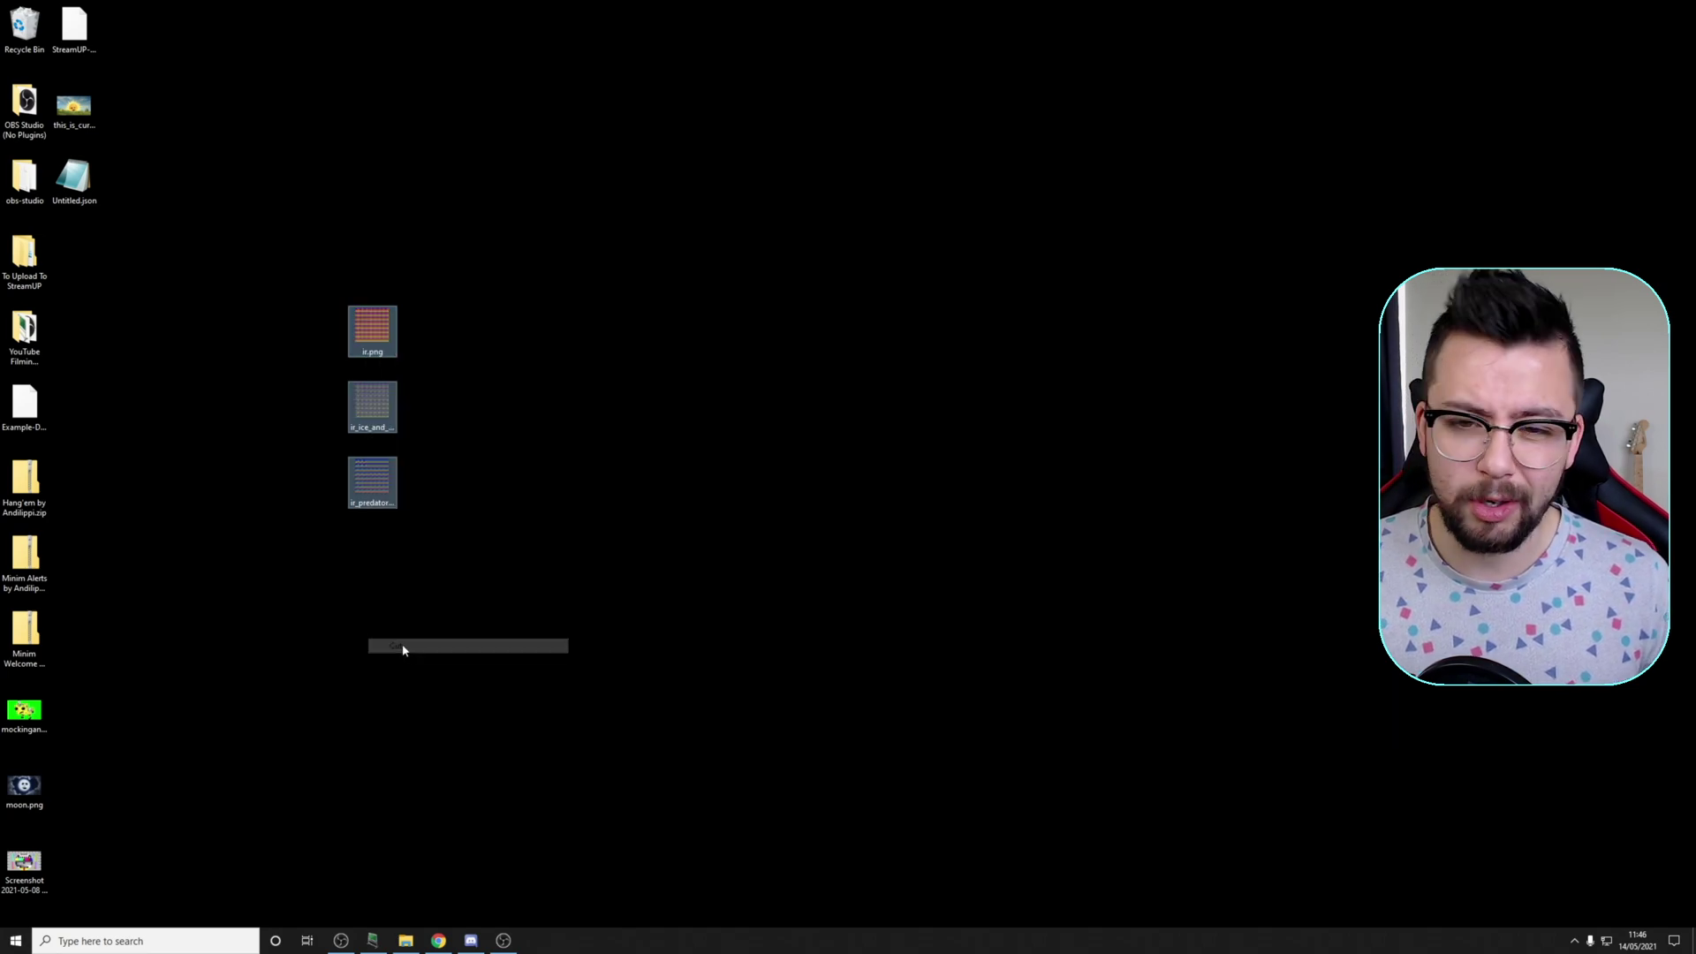
- Browse File Explorer to C:\Program Files\obs-studio\data\obs-plugins\obs-filters\LUTs
click(406, 942)
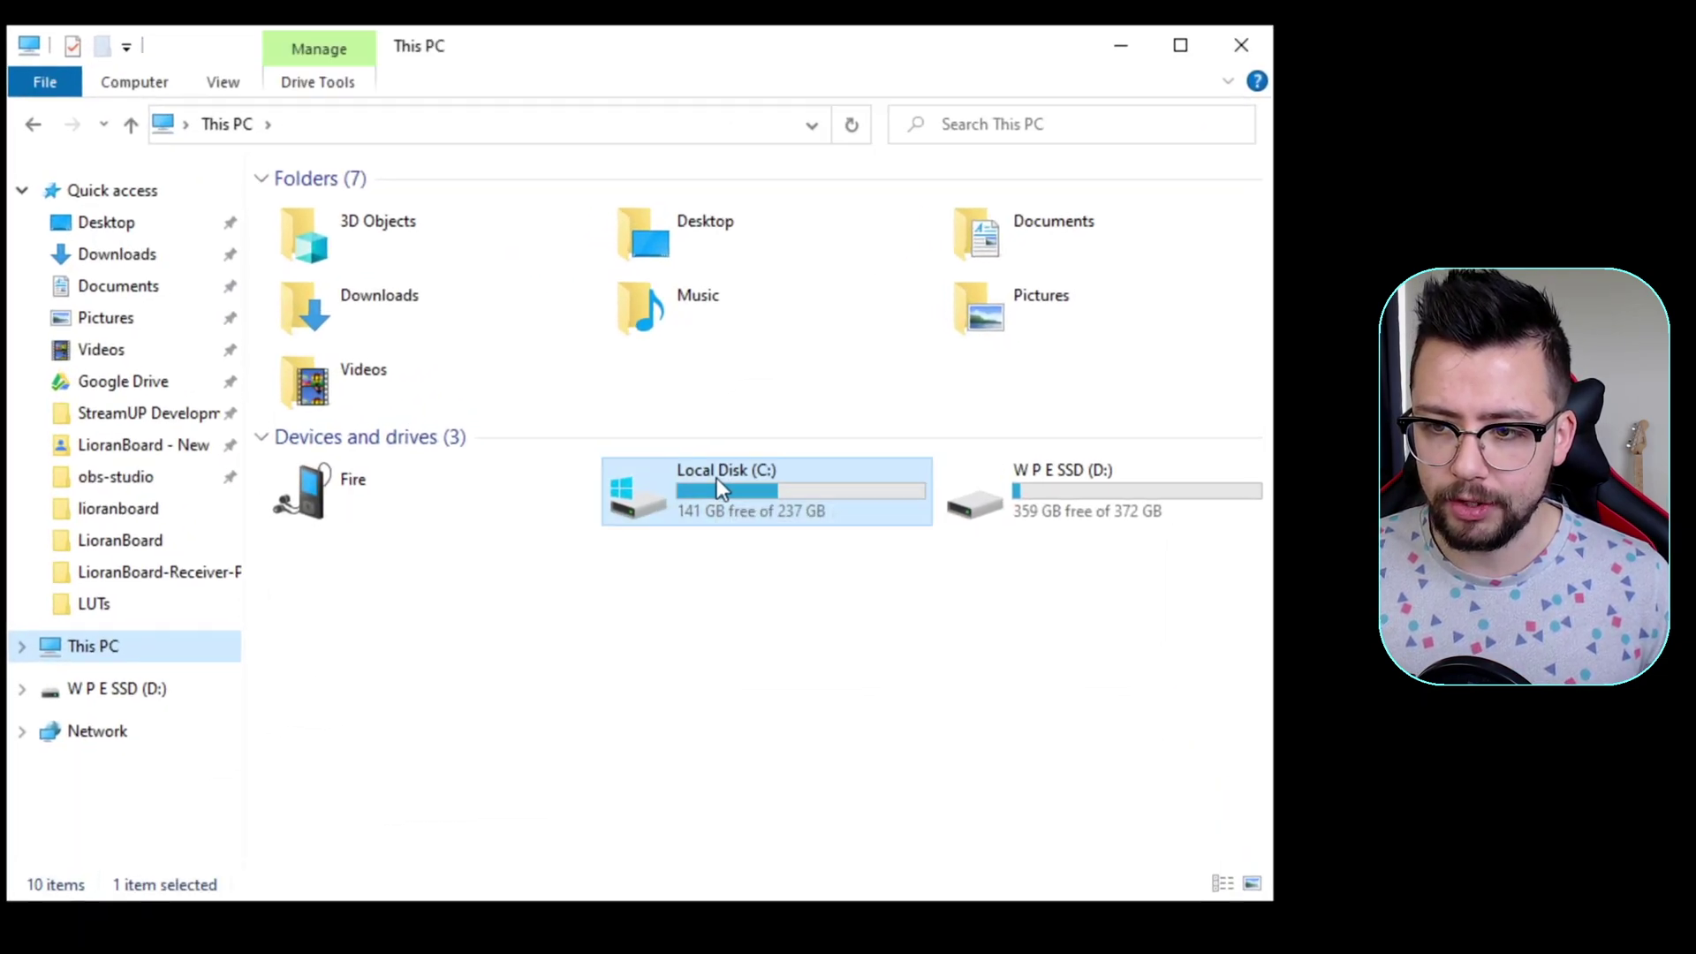
double_click(898, 423)
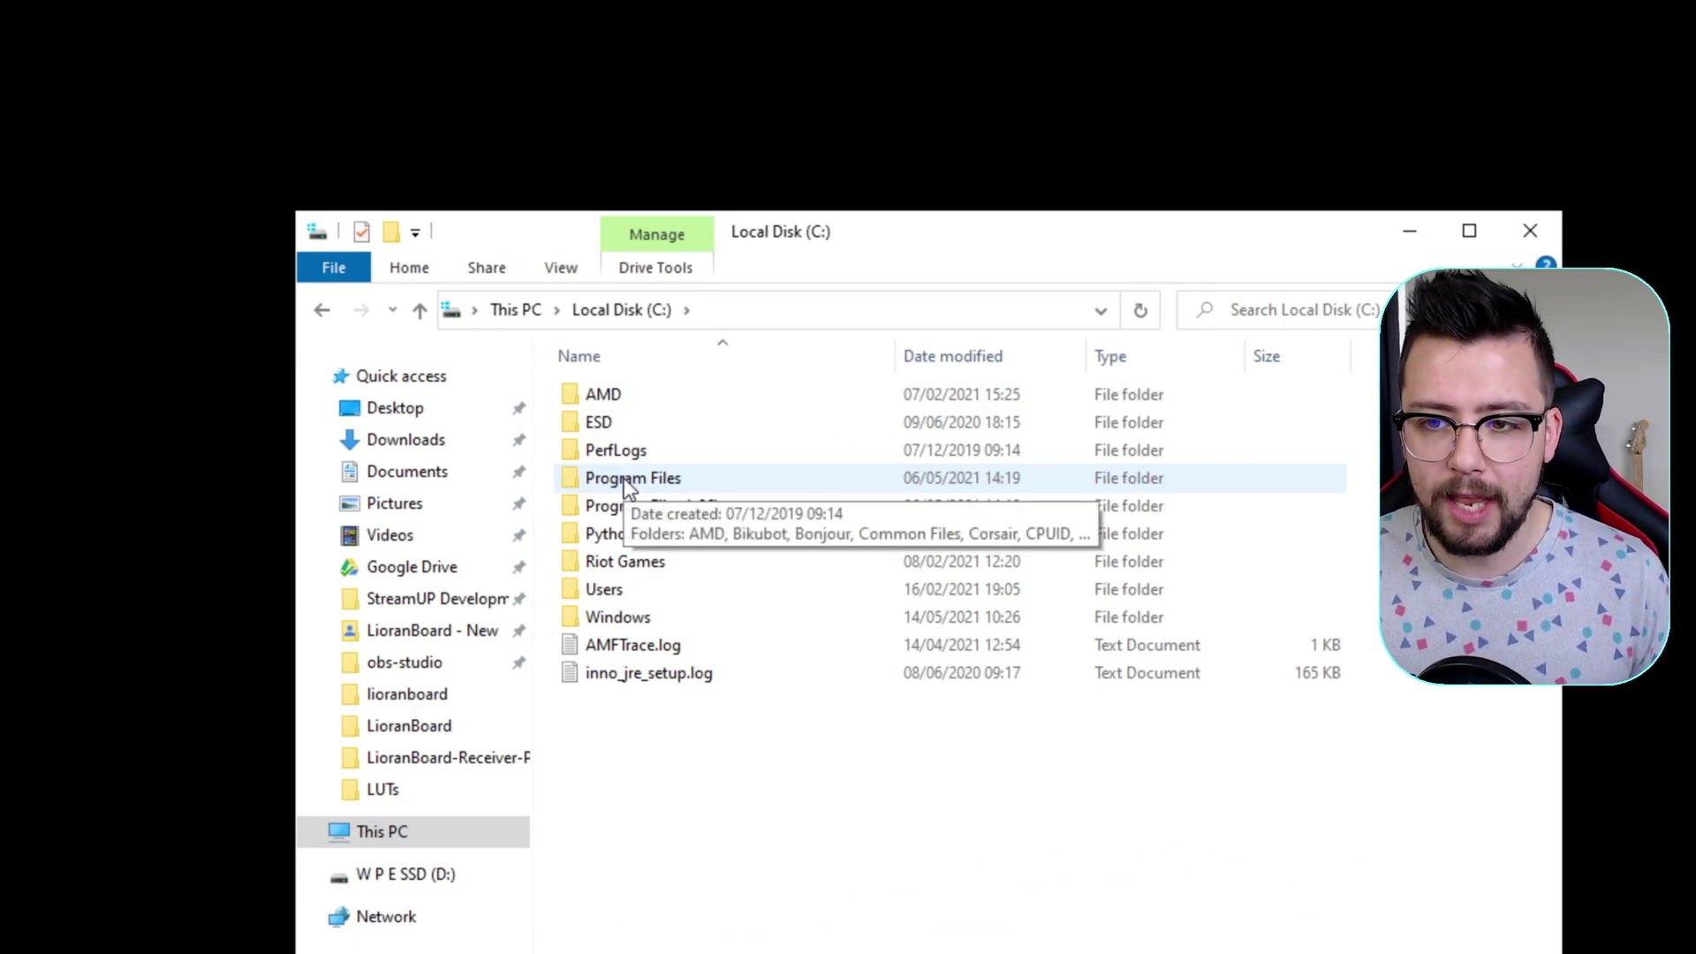
double_click(635, 478)
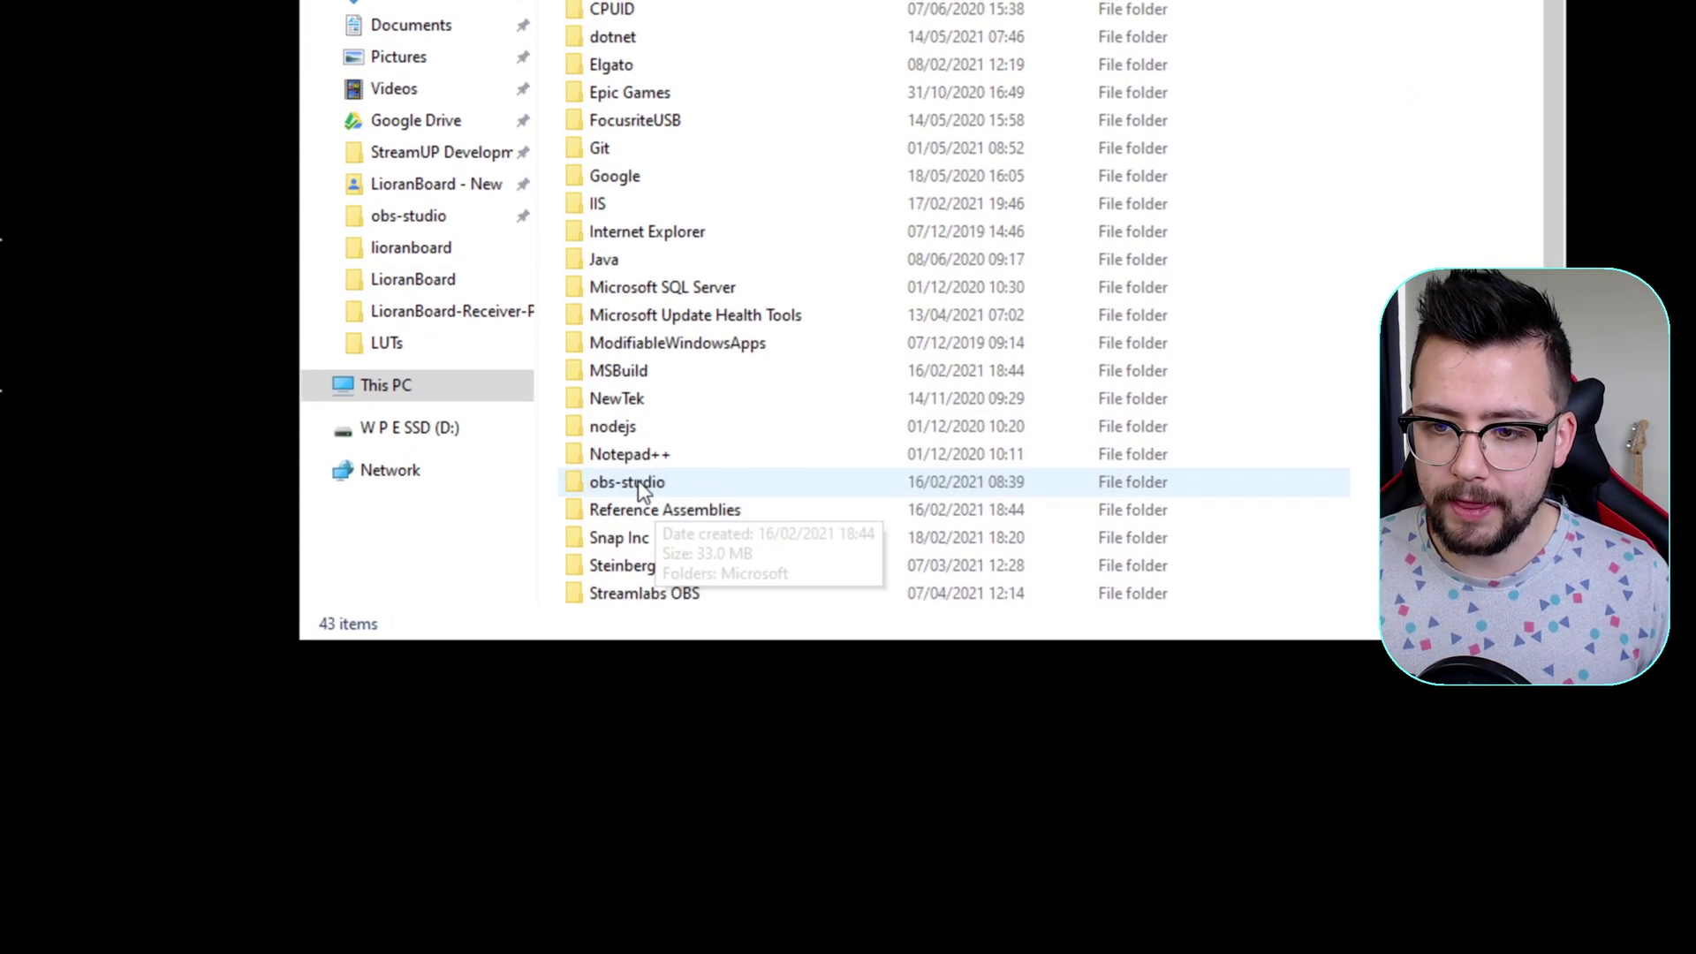
double_click(669, 481)
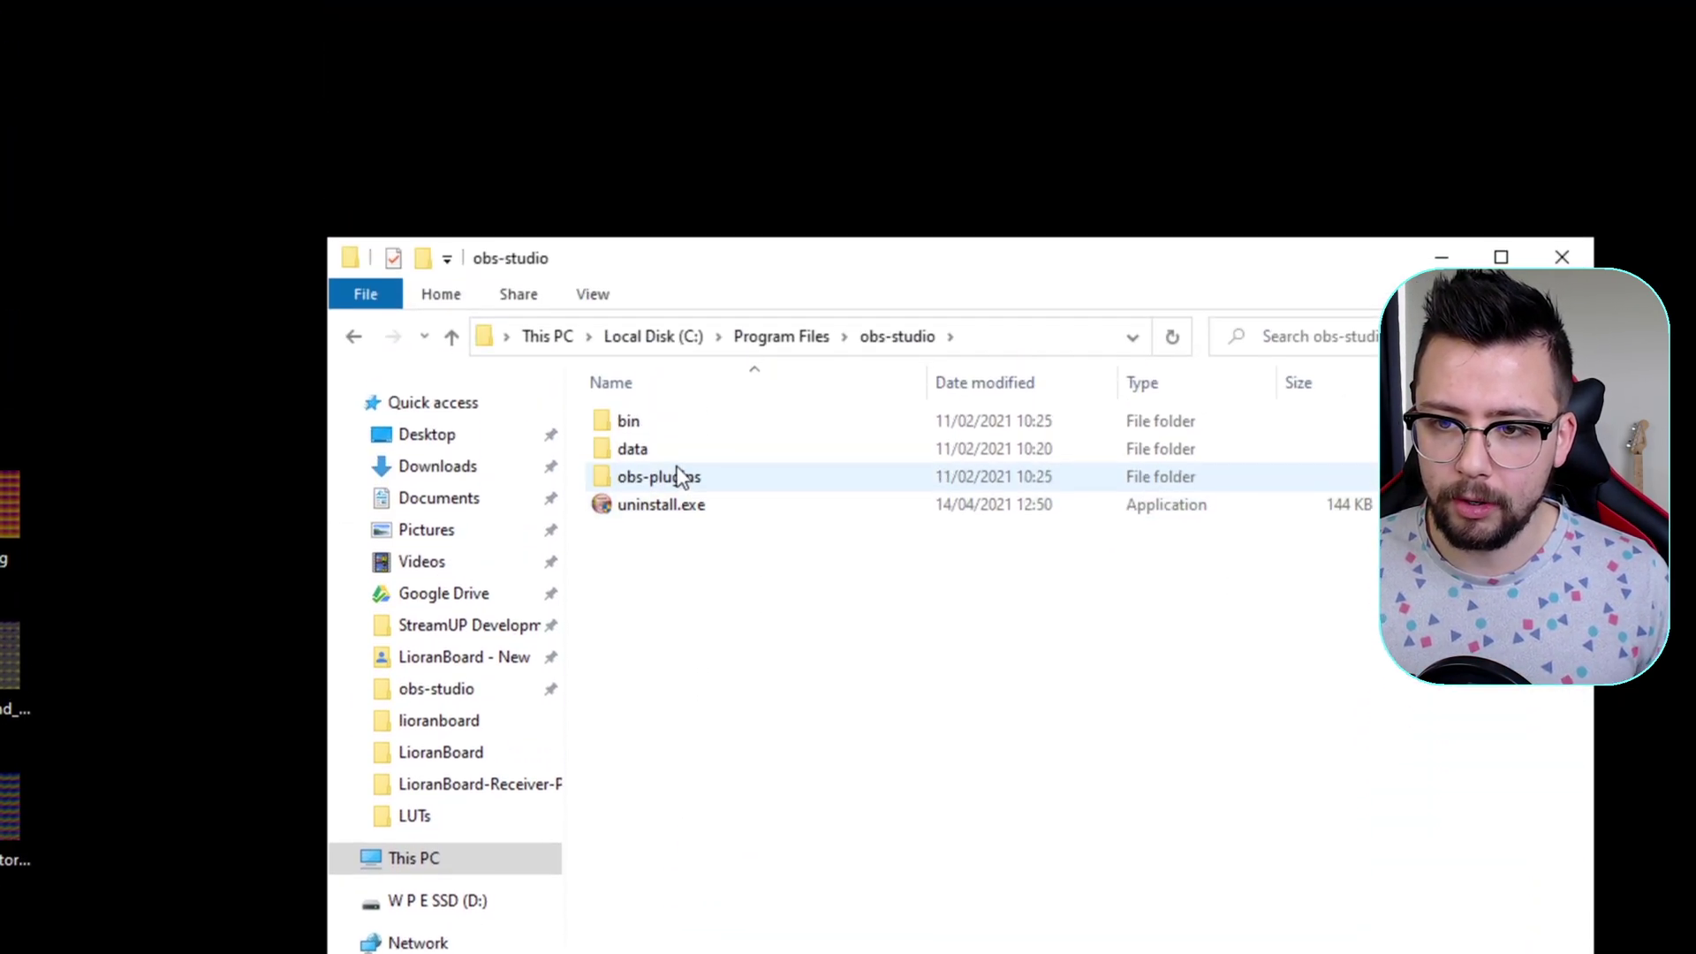
double_click(632, 448)
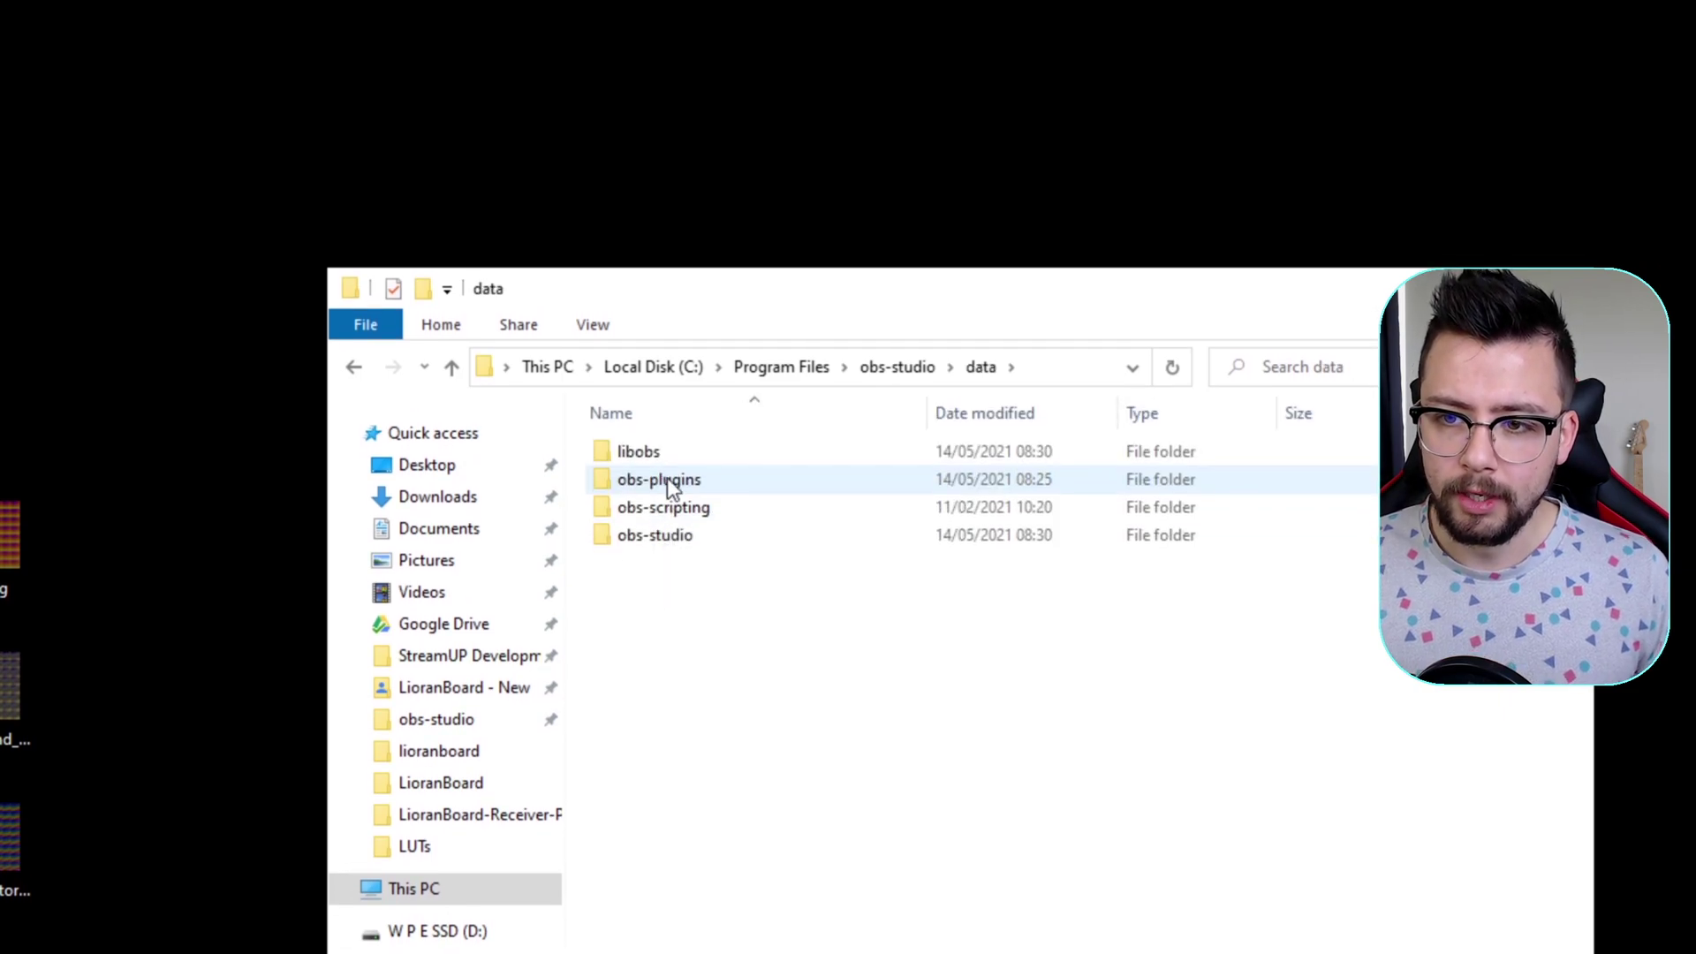
double_click(666, 478)
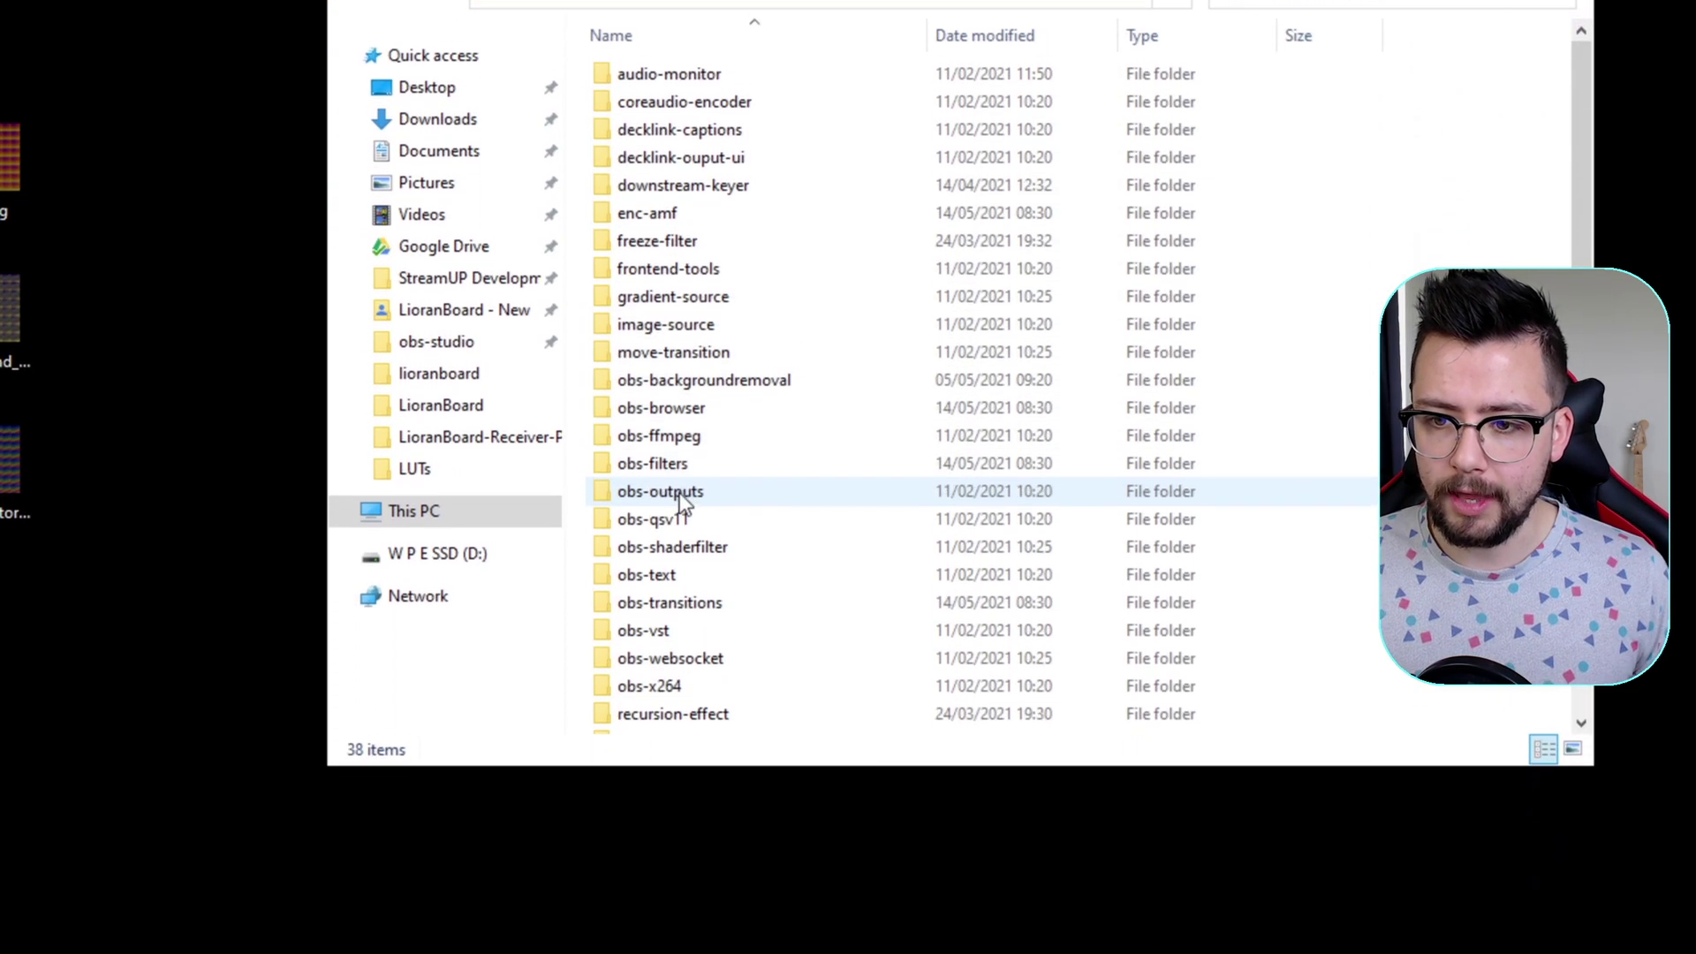
click(666, 468)
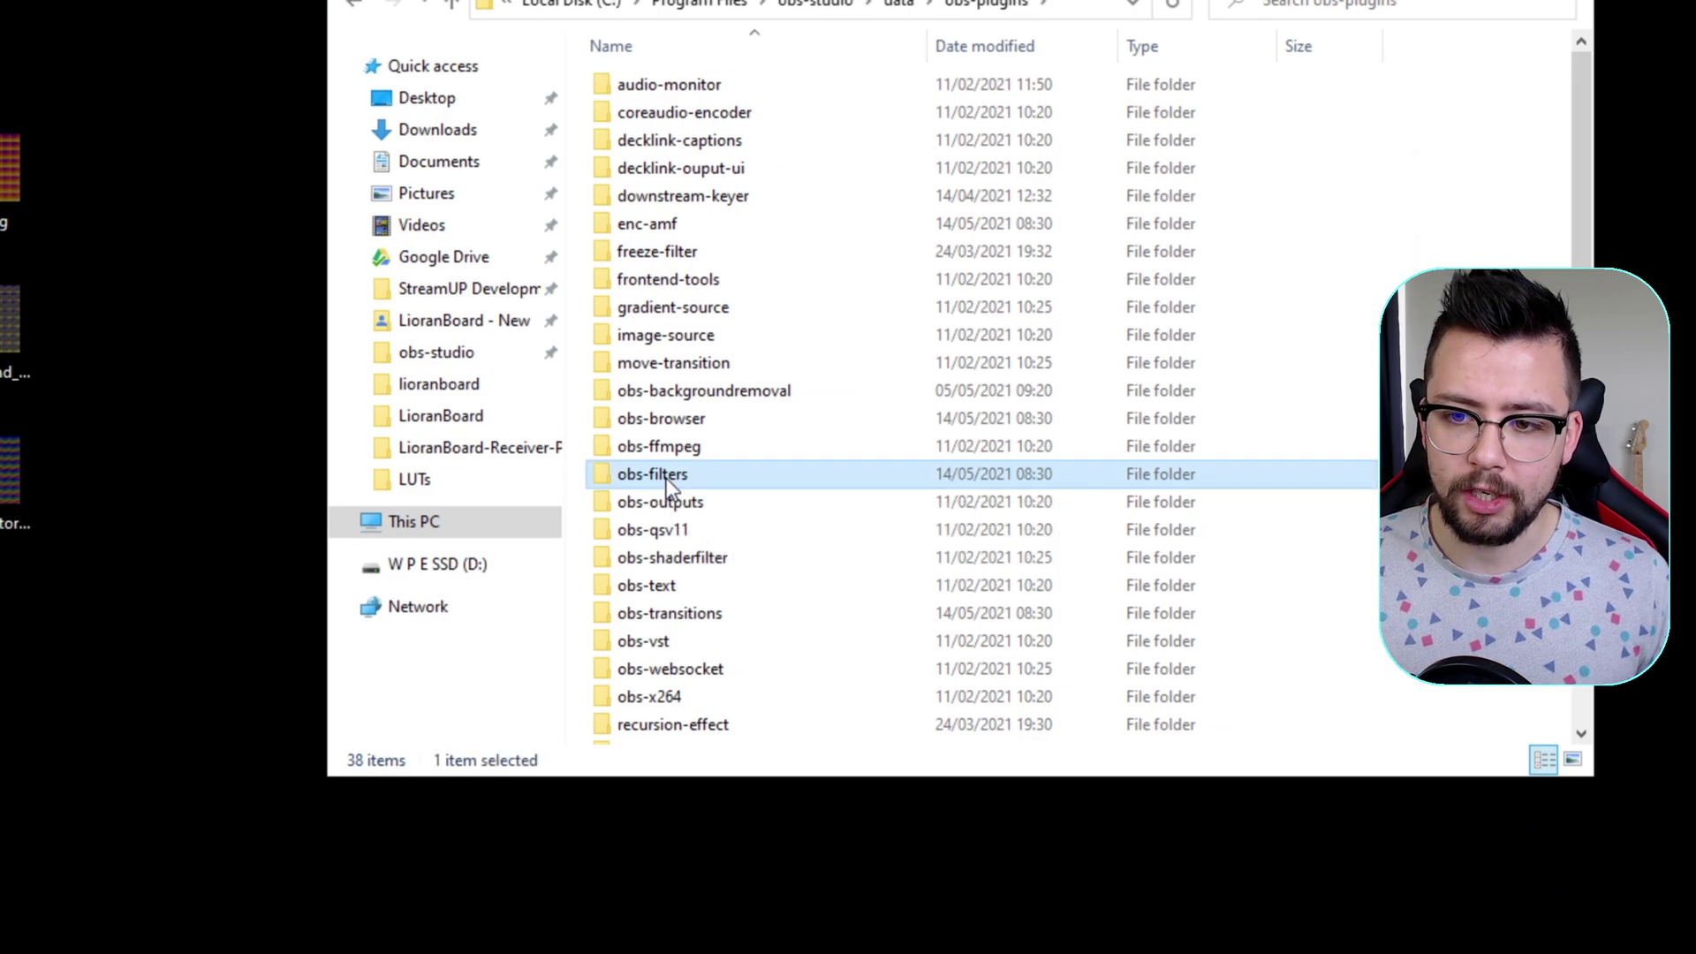
double_click(665, 478)
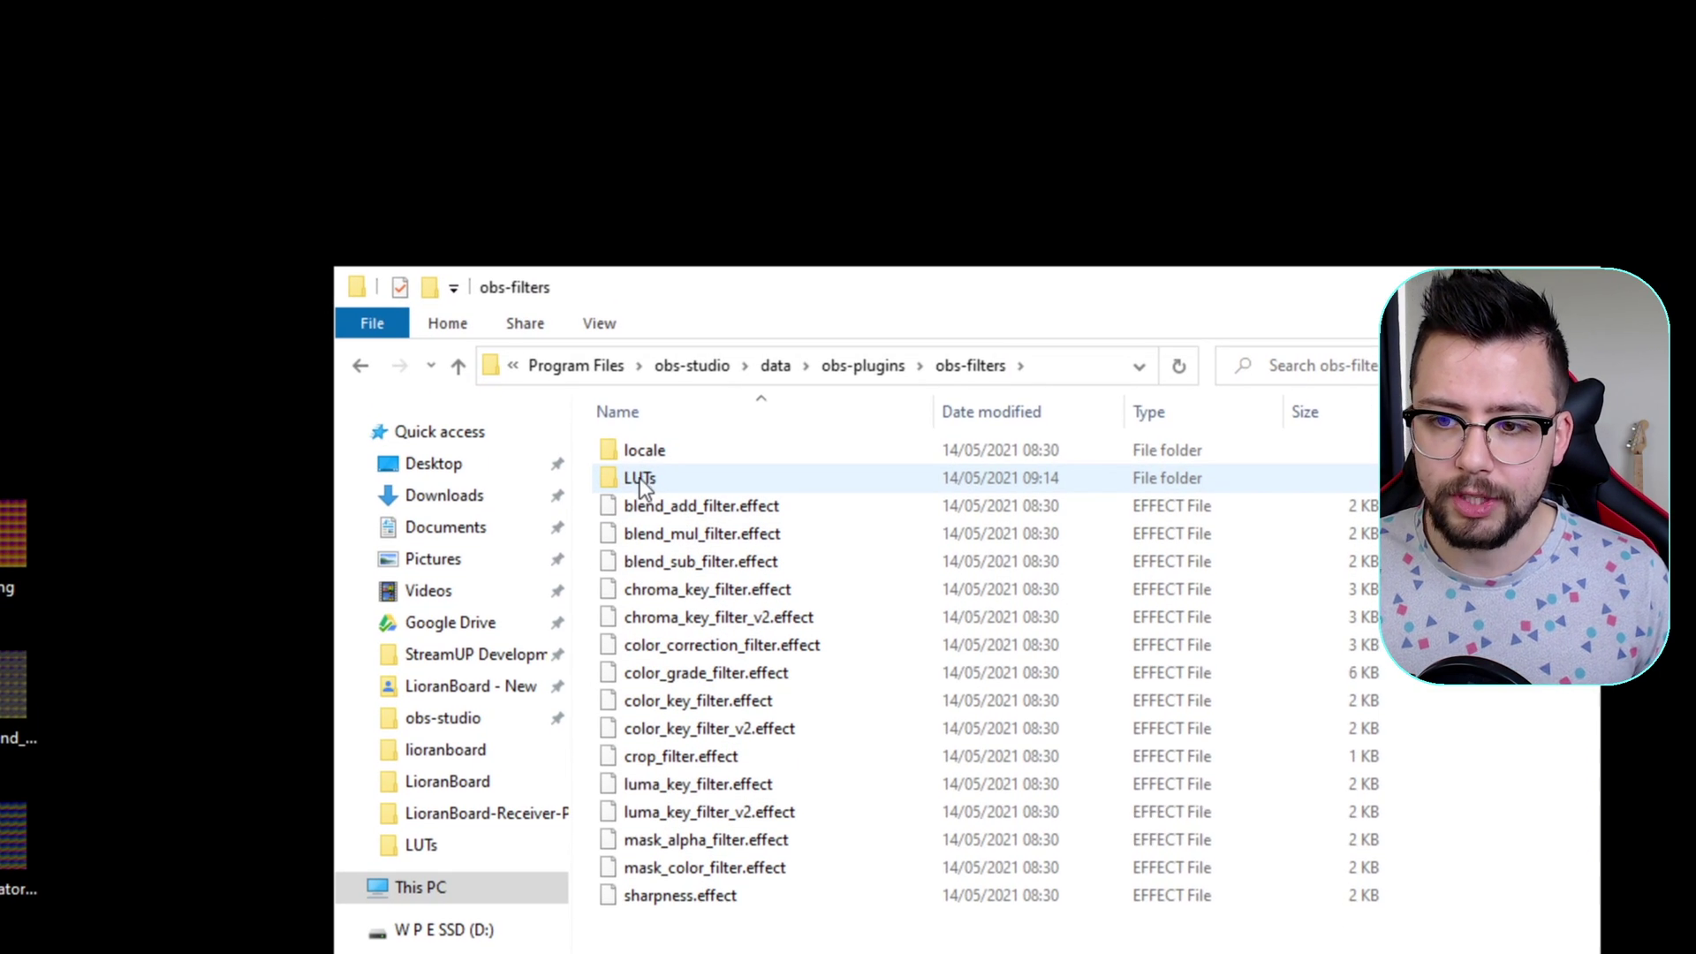
double_click(640, 479)
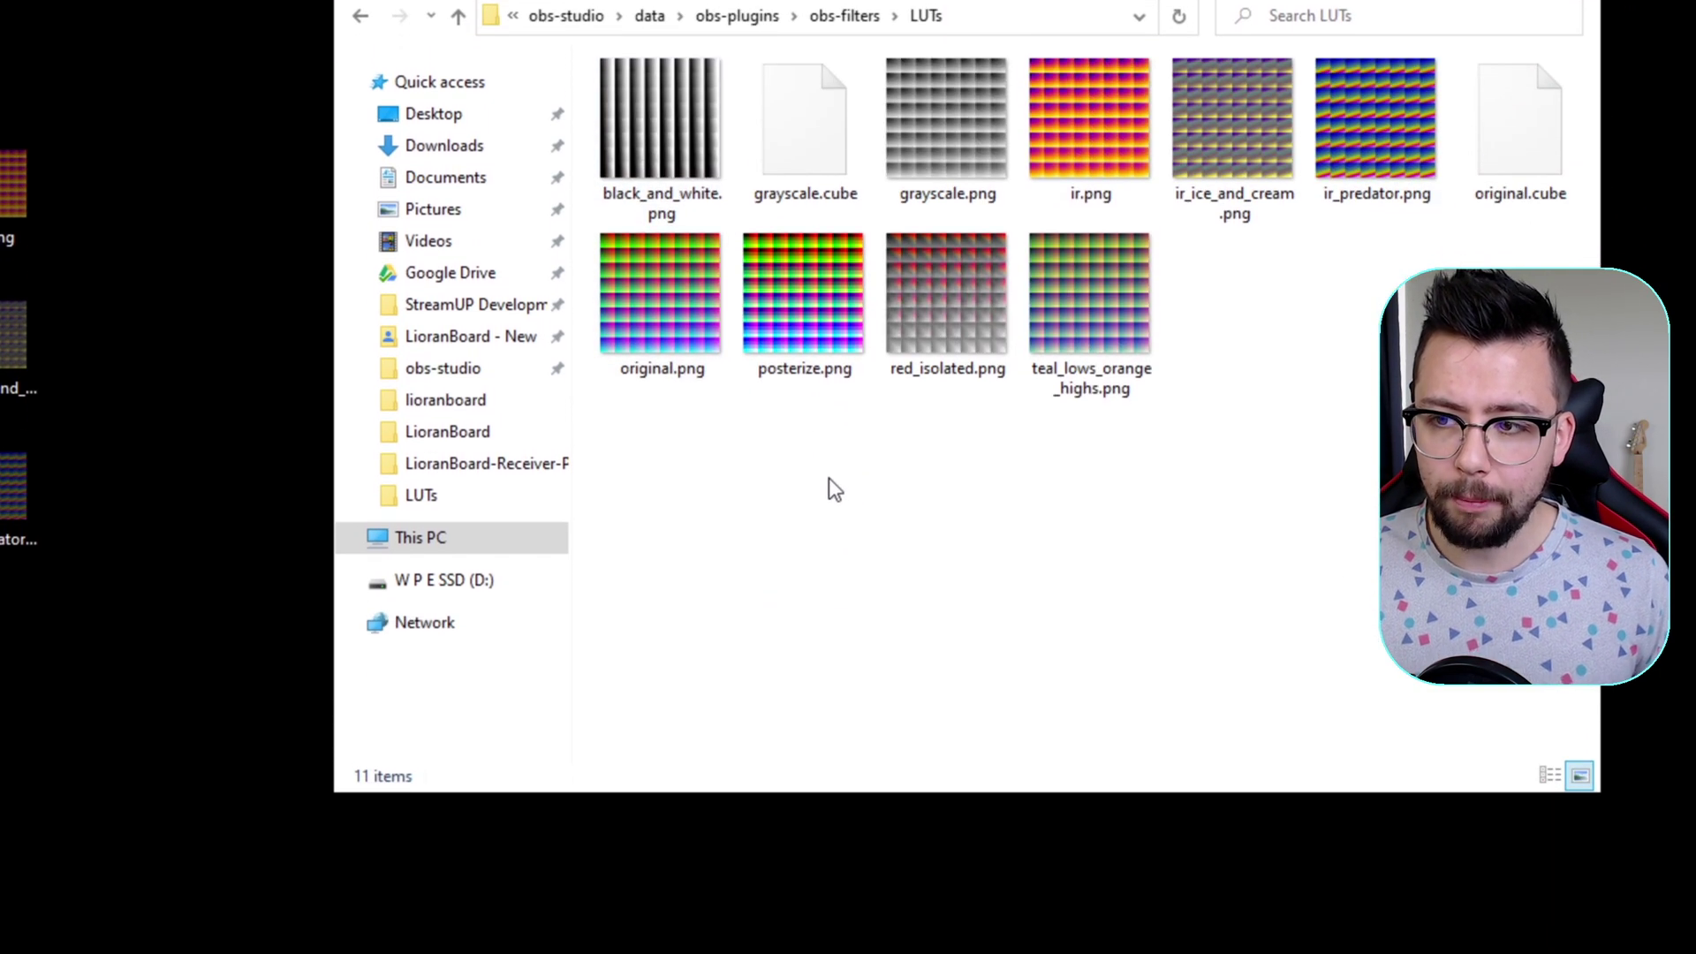
- Drop the images into the LUTs folder, skipping the identical existing files, then return to OBS
drag(829, 479, 827, 478)
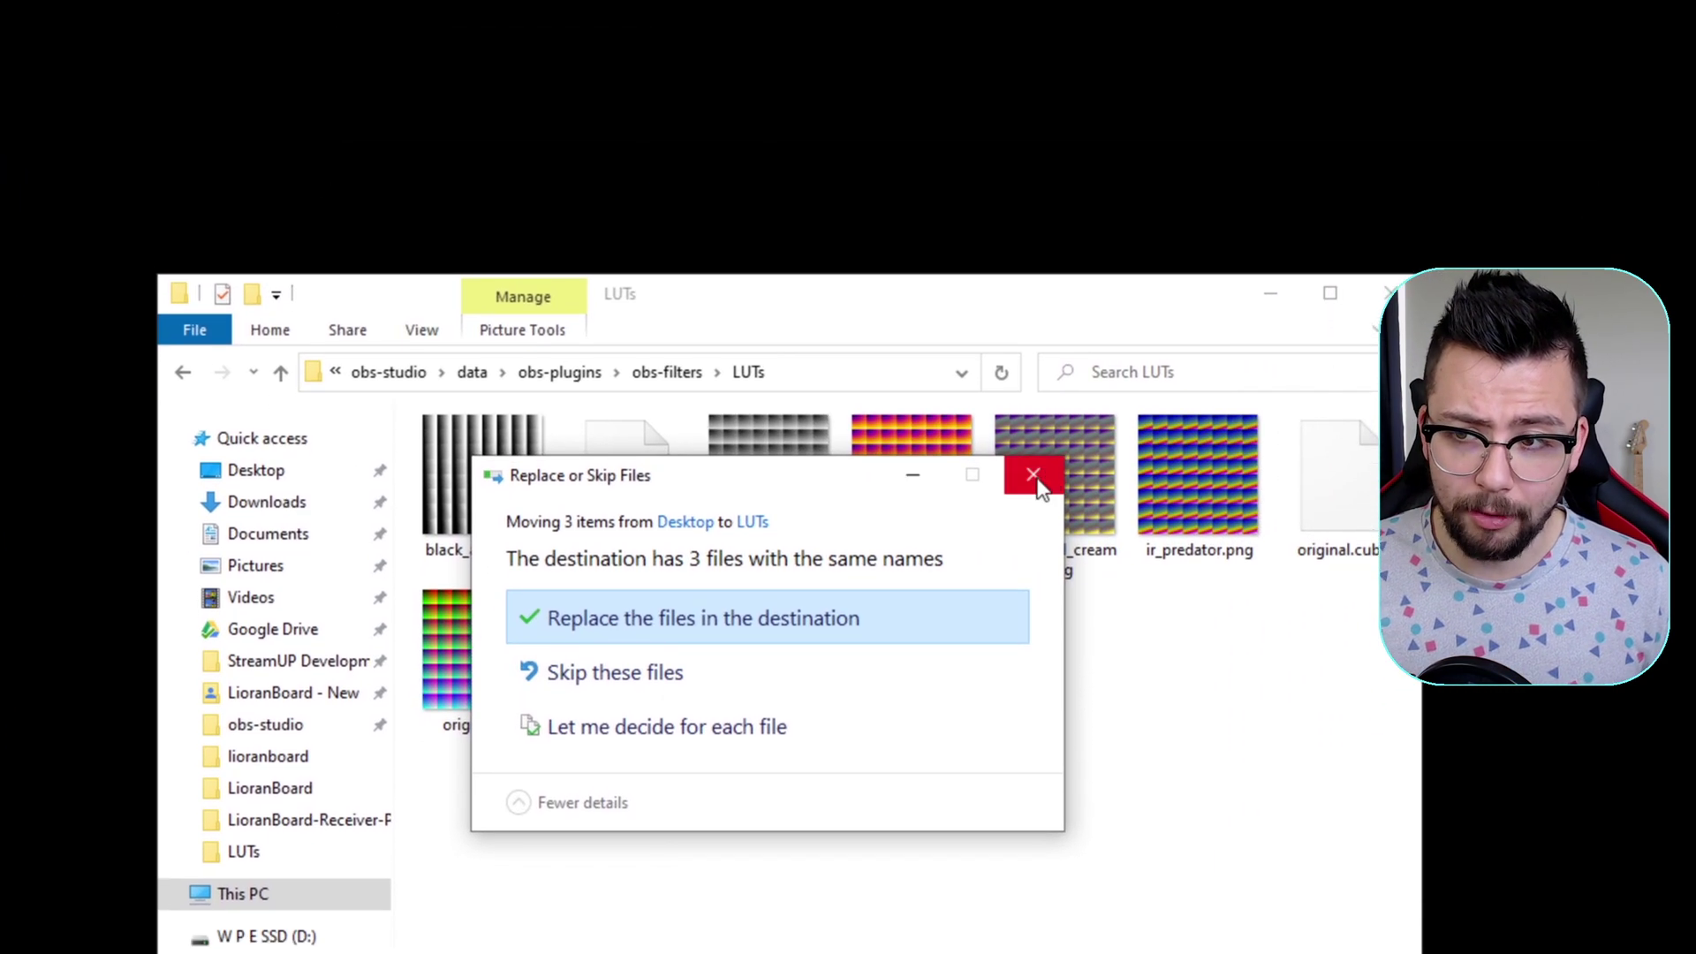
click(1031, 486)
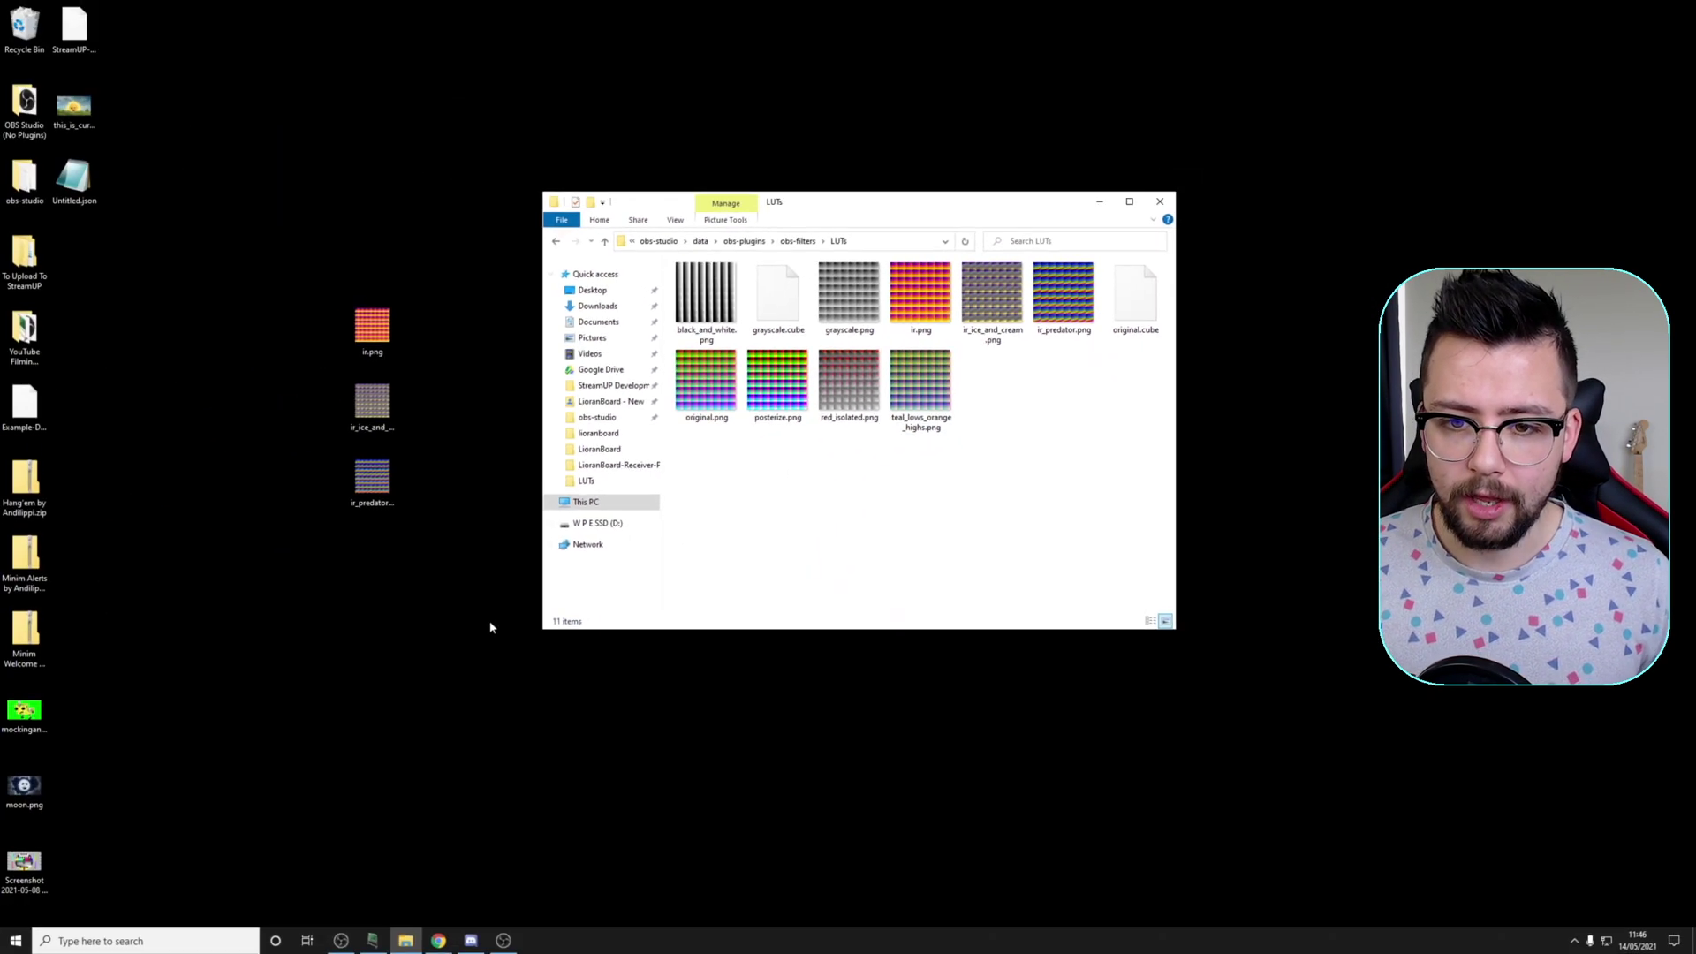
drag(489, 624, 344, 297)
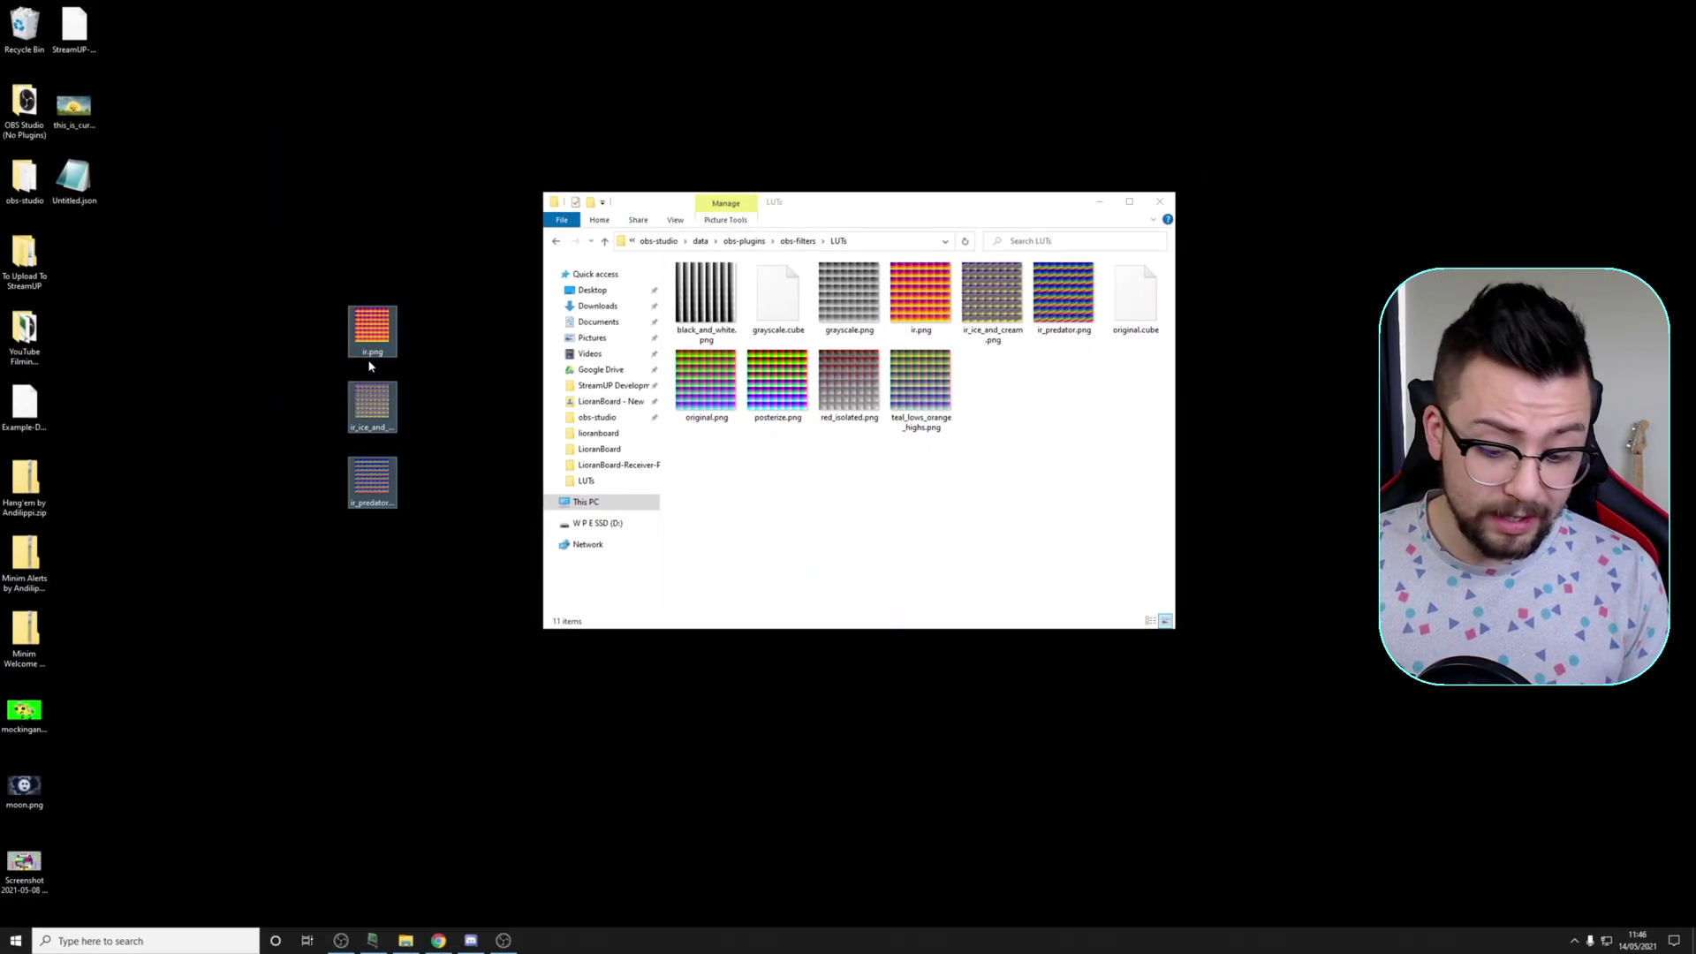
click(503, 940)
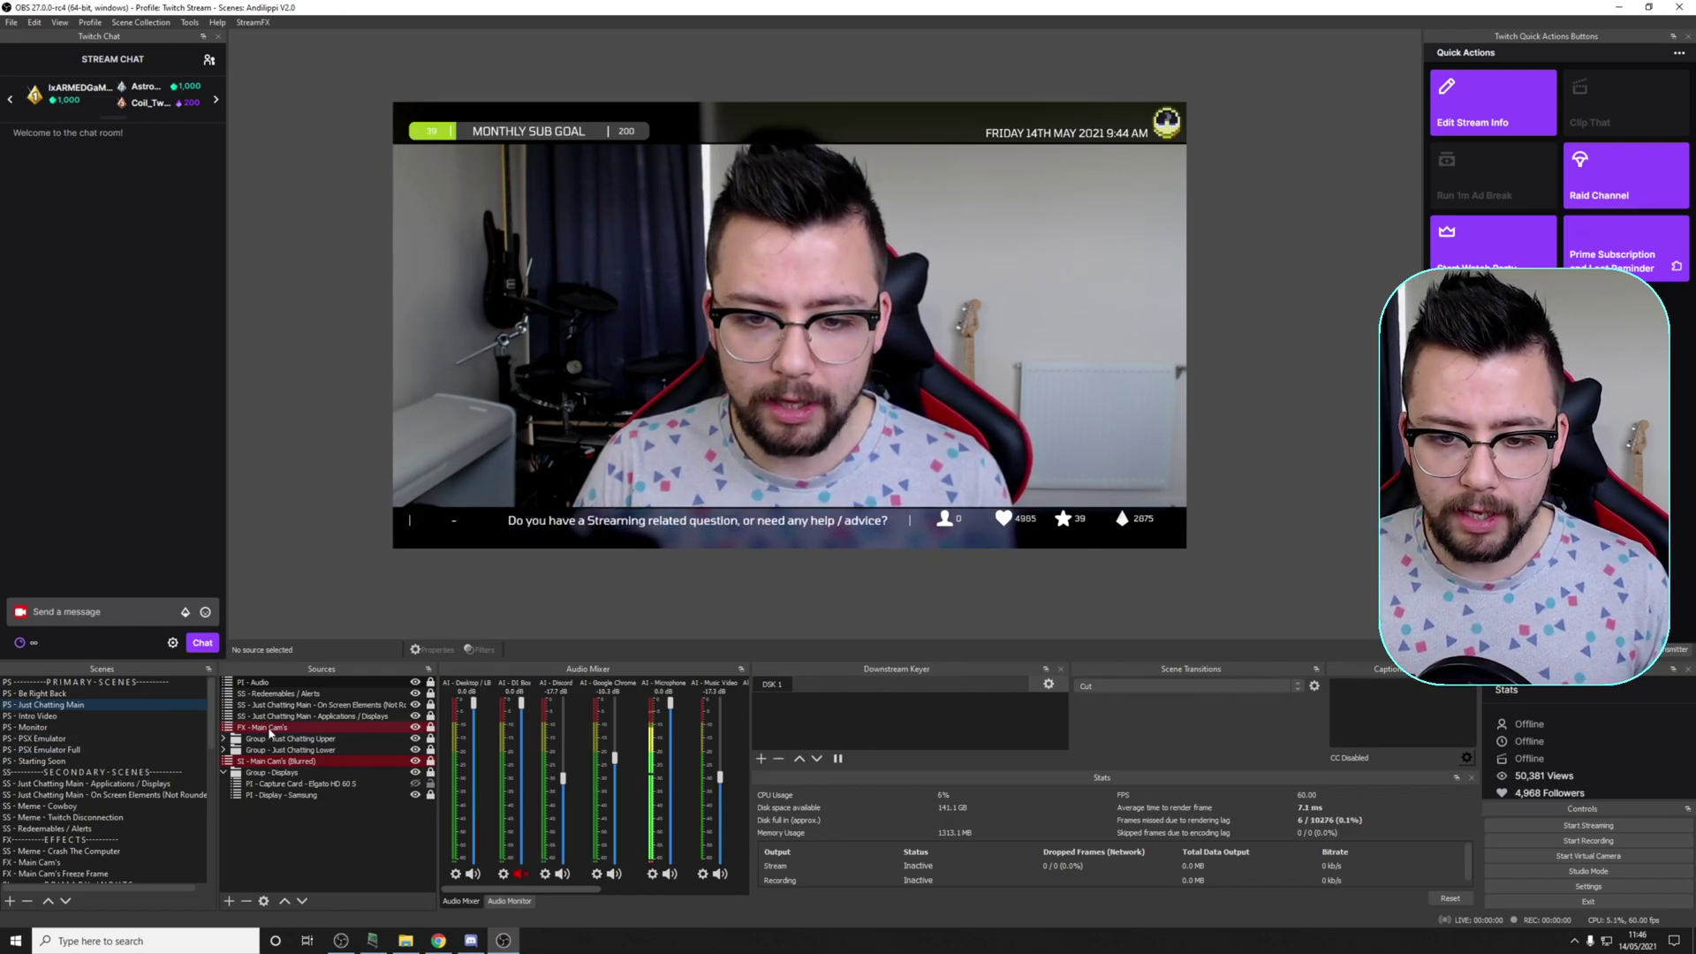
- Toggle the visibility of the FX - Main Cam's source
click(415, 728)
click(415, 728)
click(416, 728)
click(415, 727)
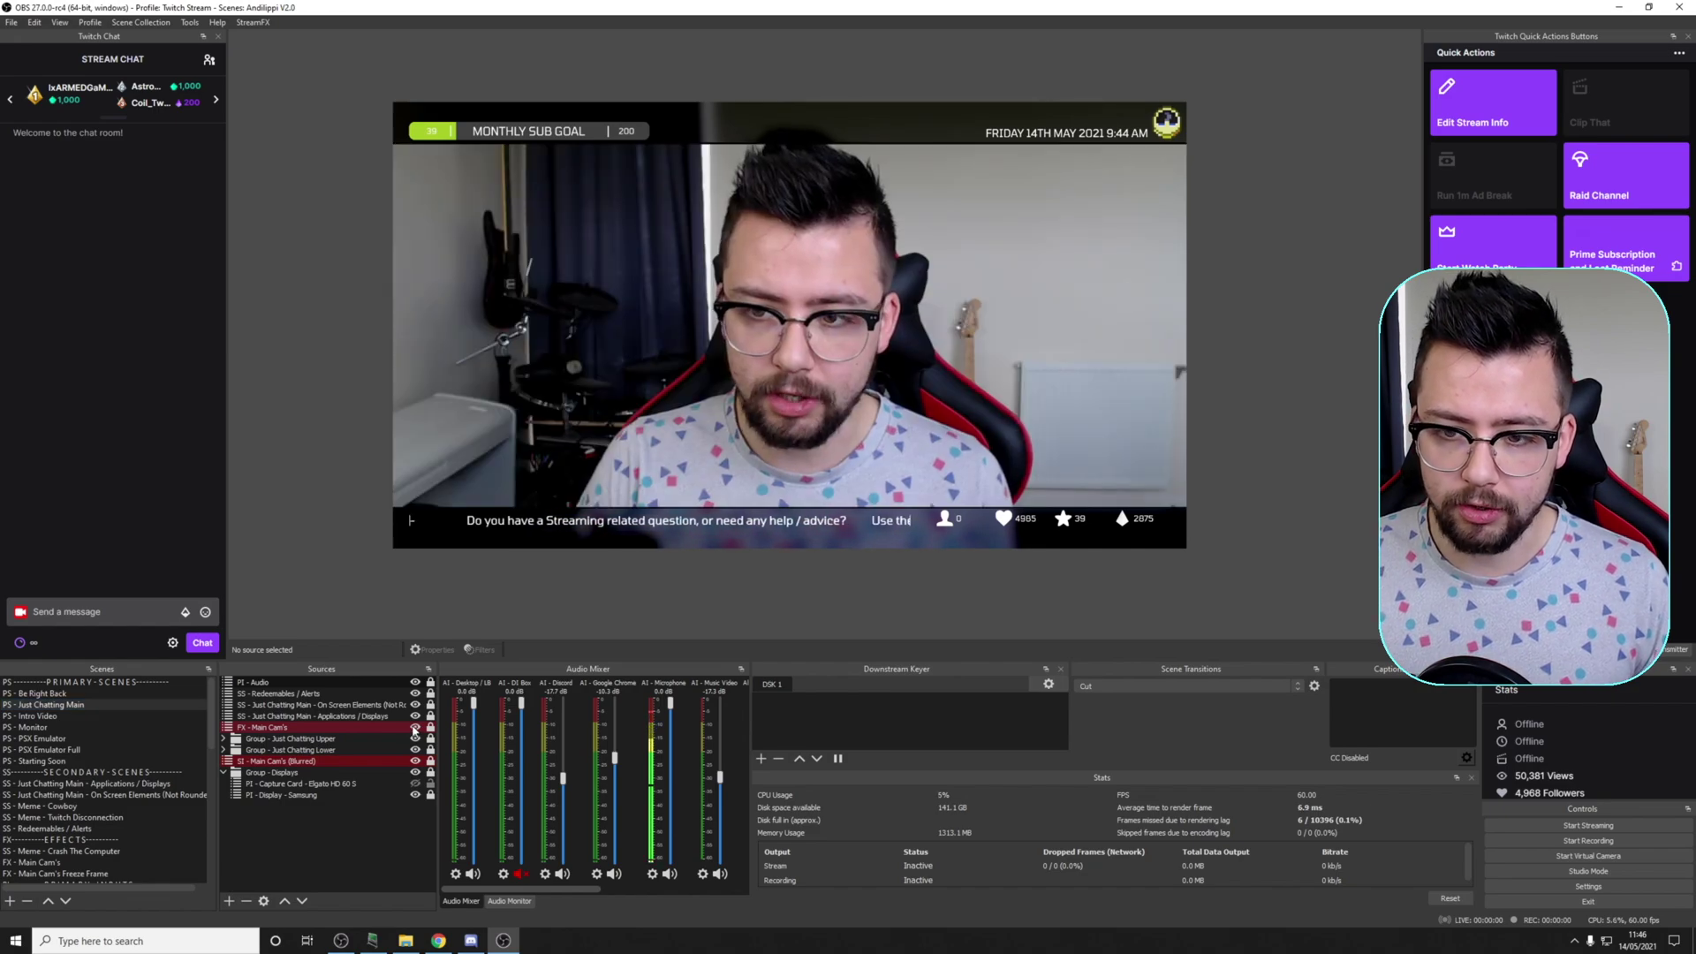
- Add an Apply LUT filter to FX - Main Cam's and browse for its Path file
right_click(366, 729)
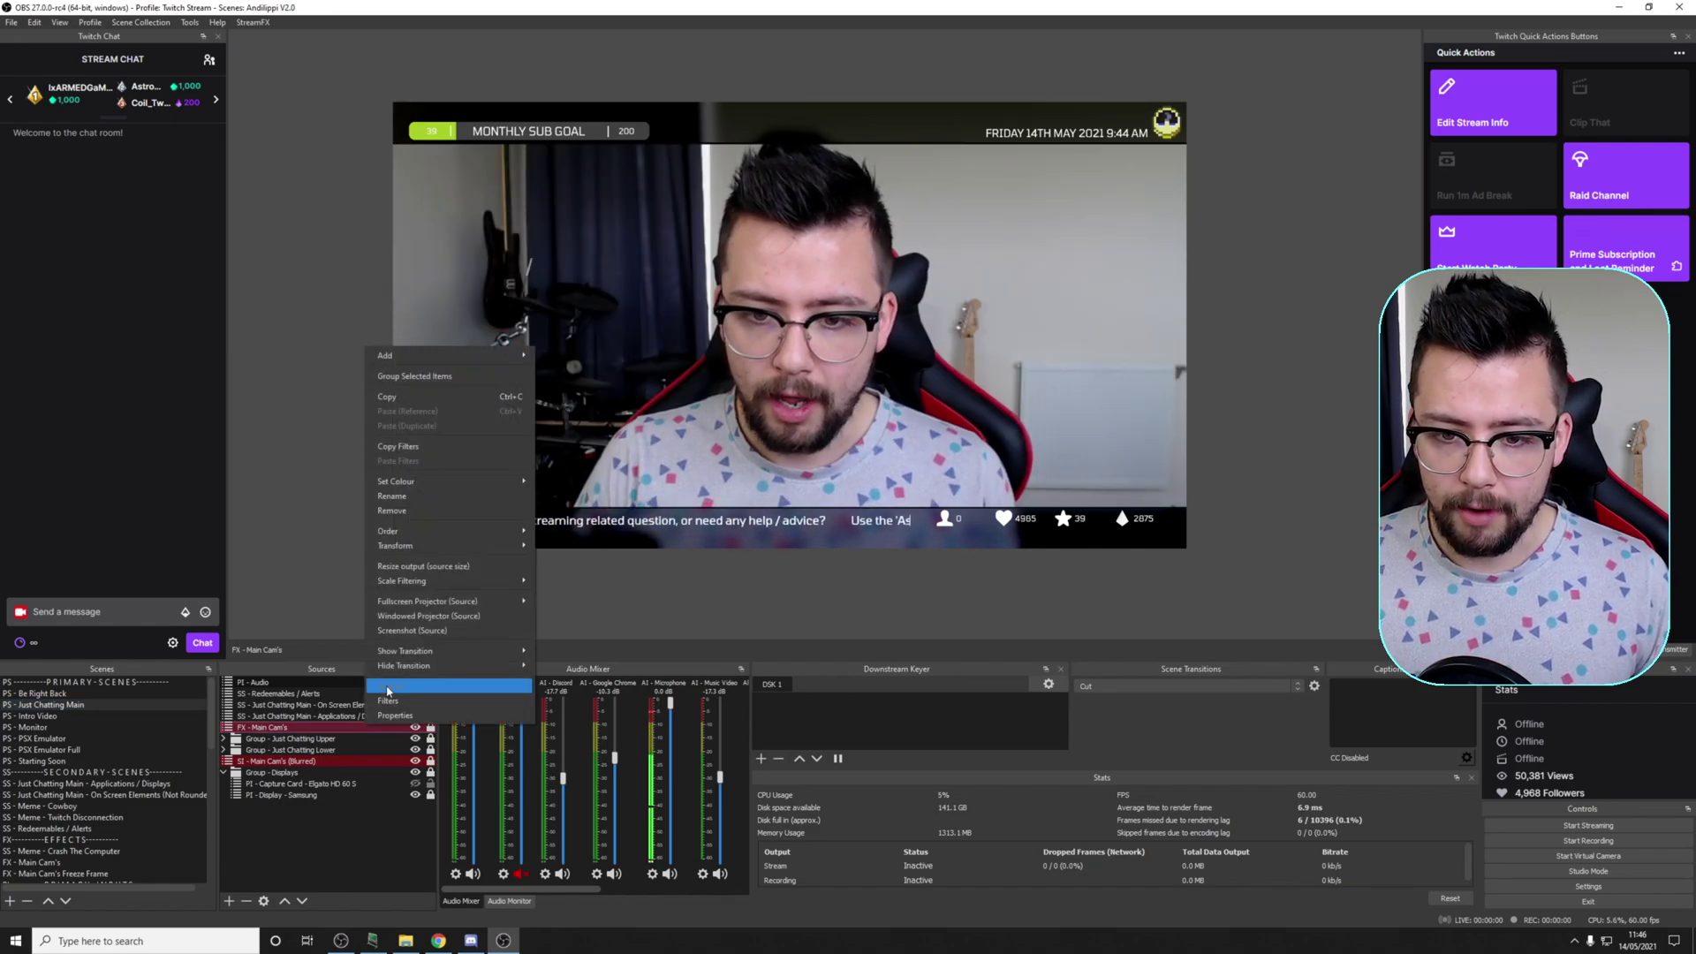
click(420, 702)
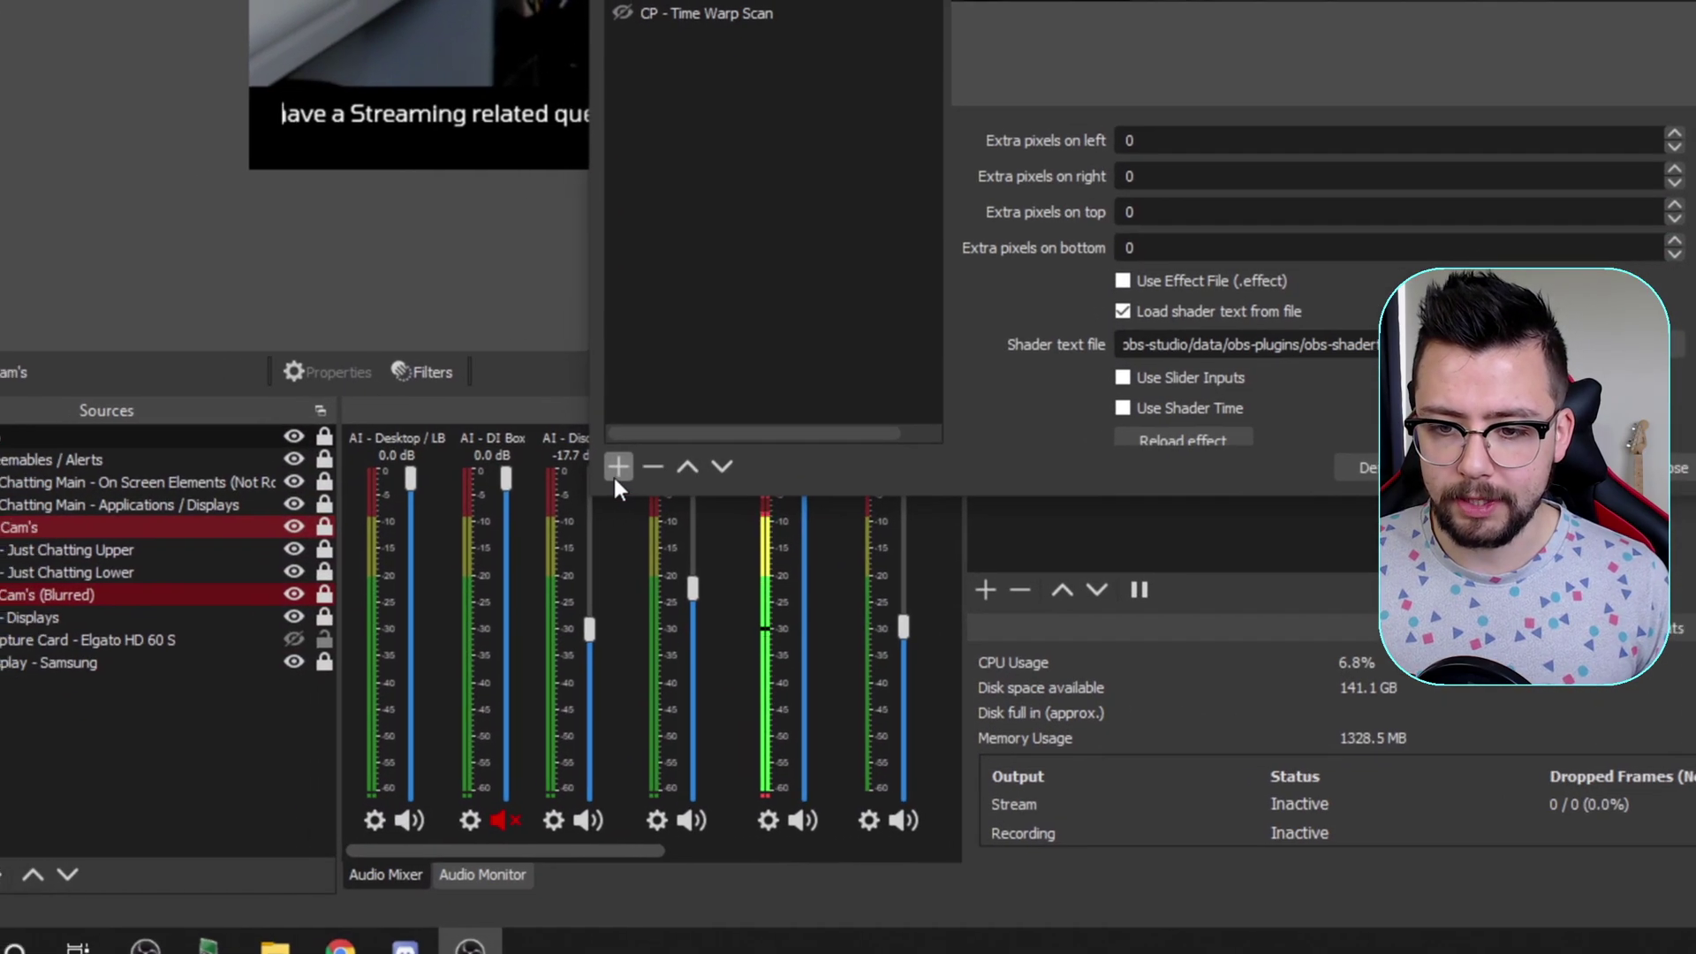
click(577, 697)
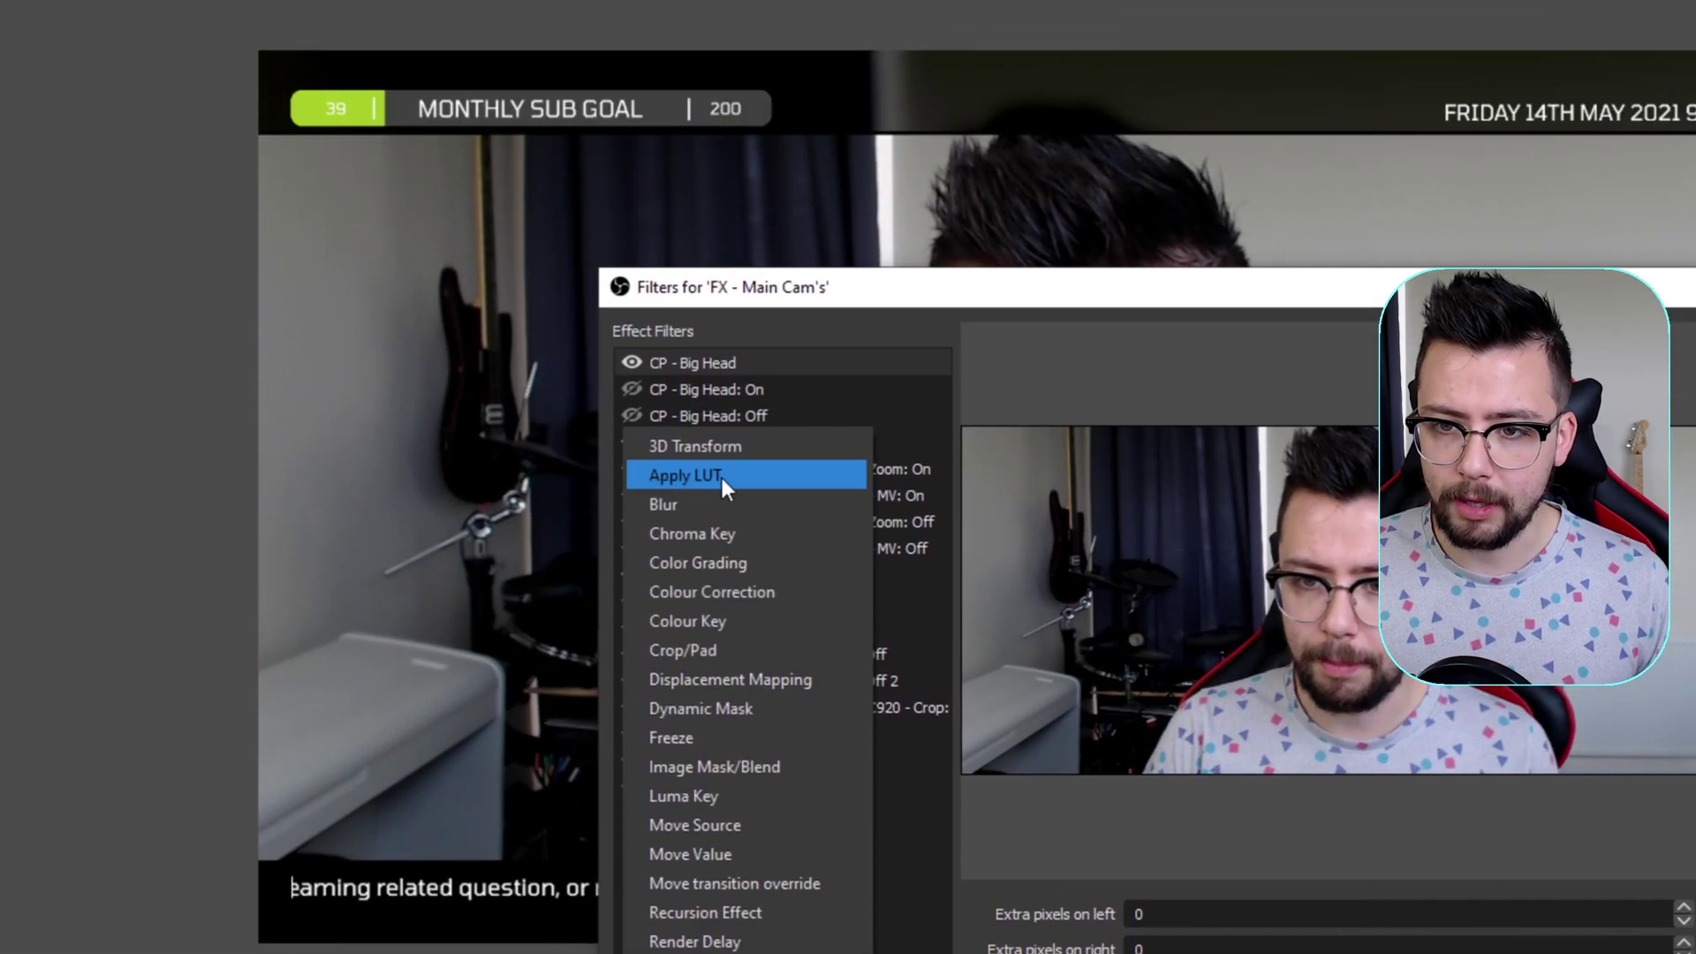
click(698, 5)
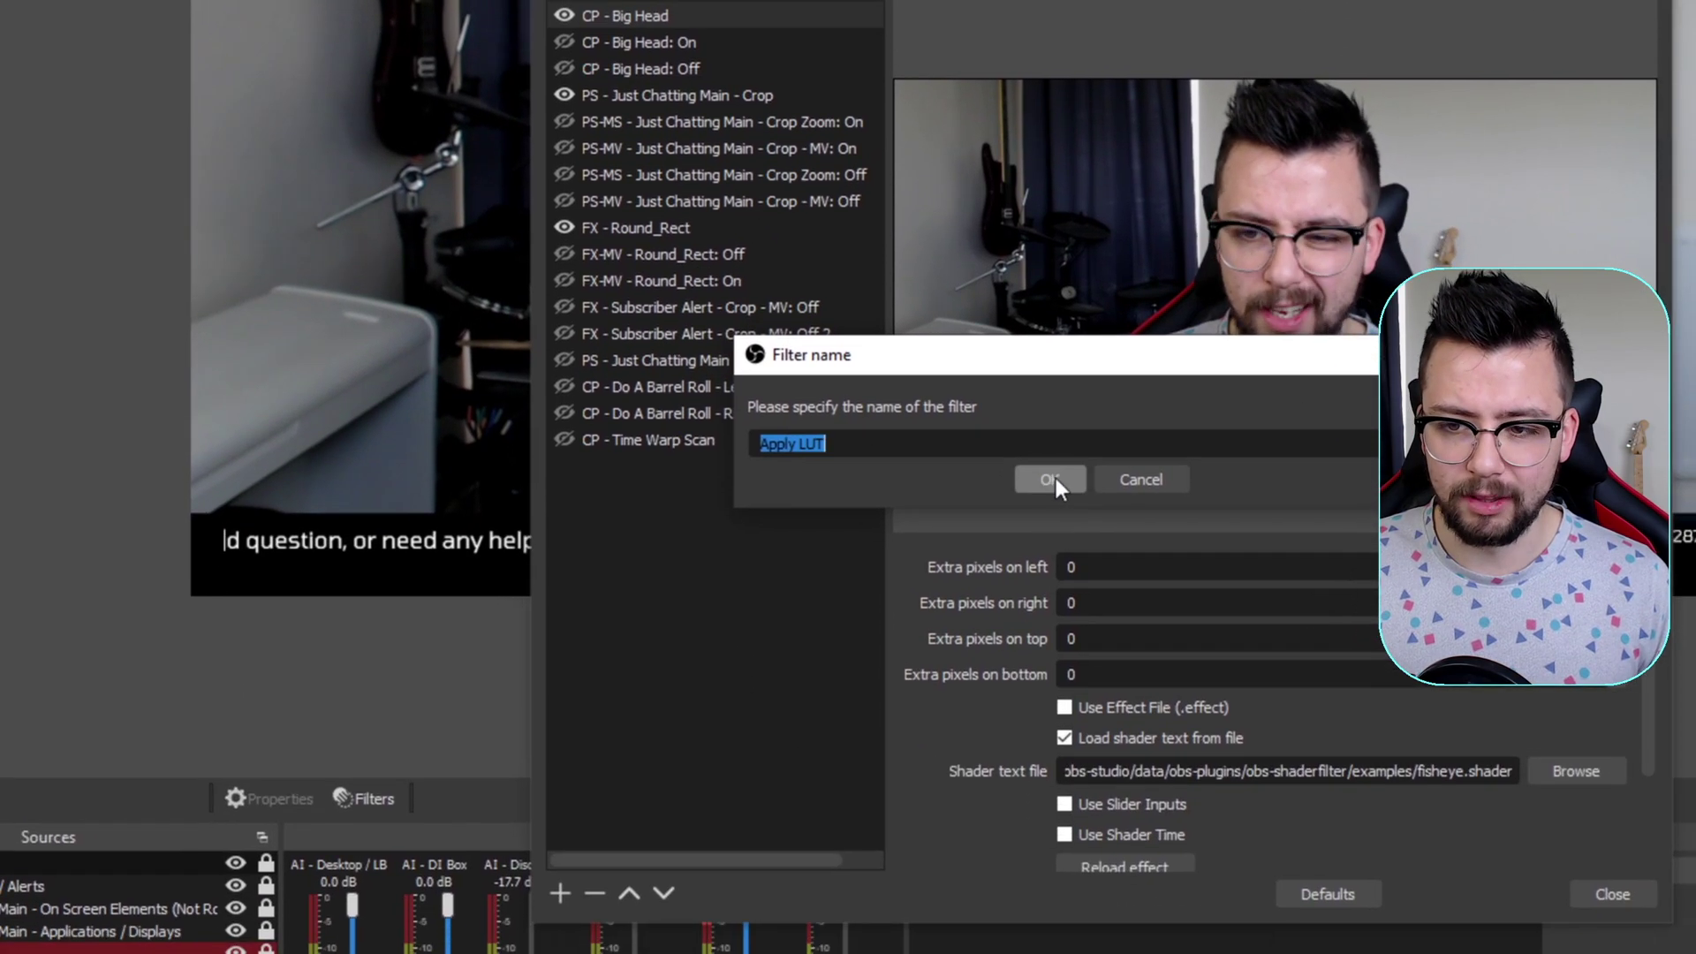
click(1081, 513)
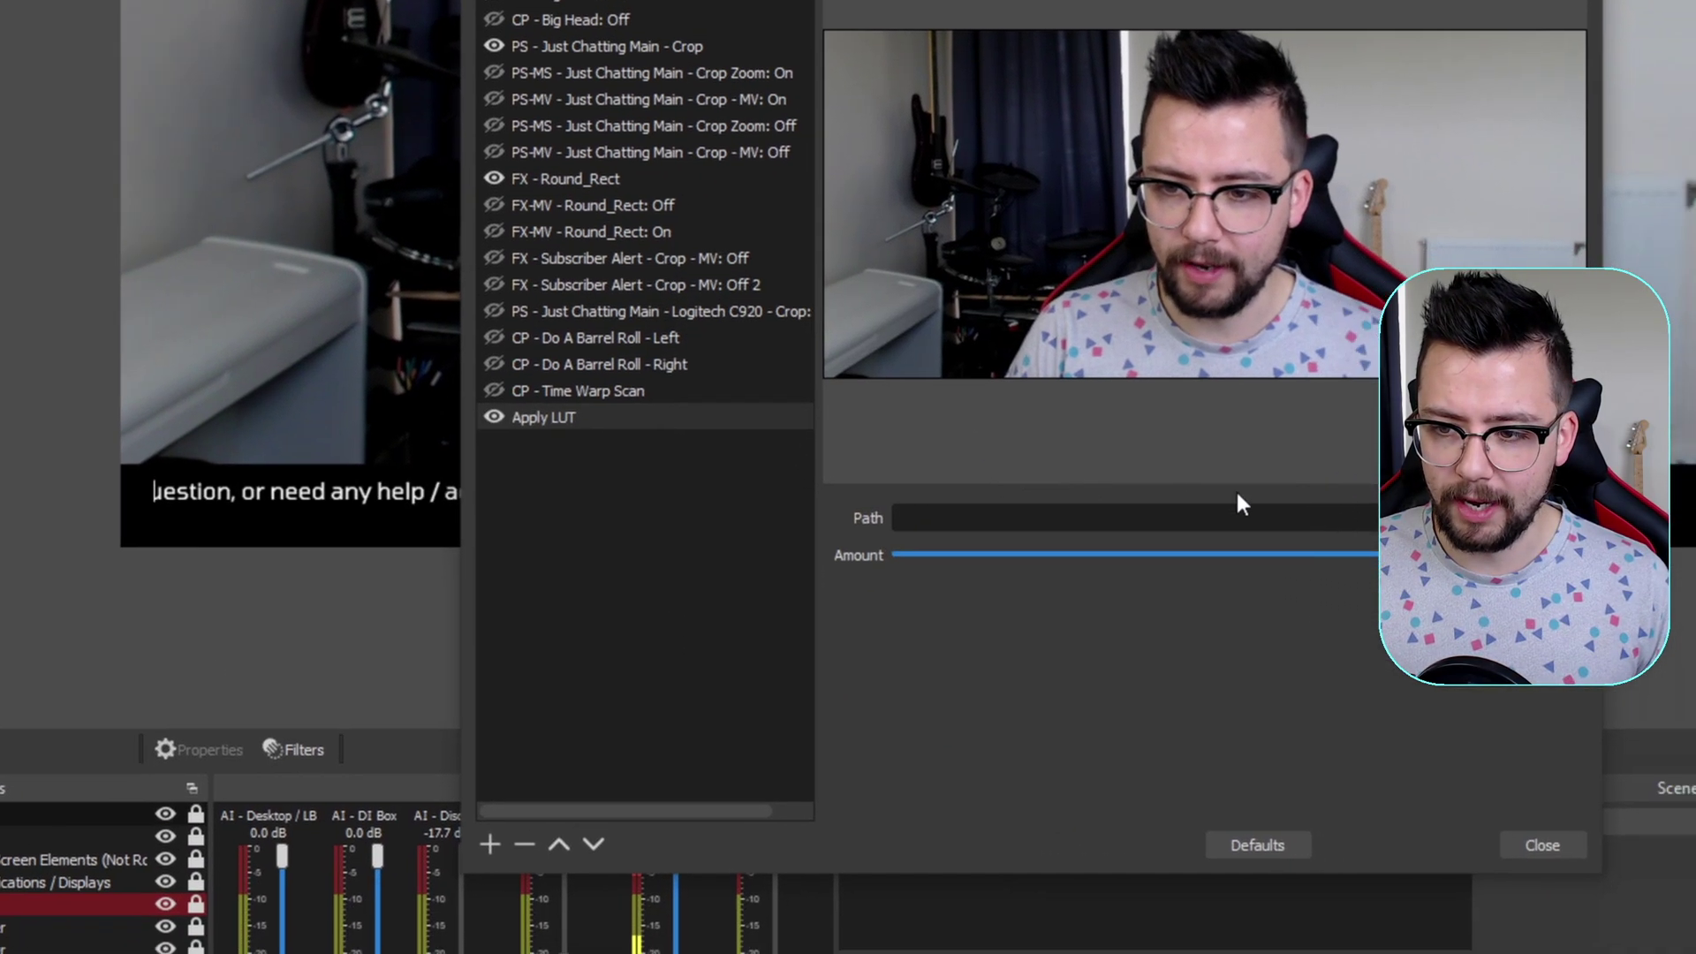
click(1541, 526)
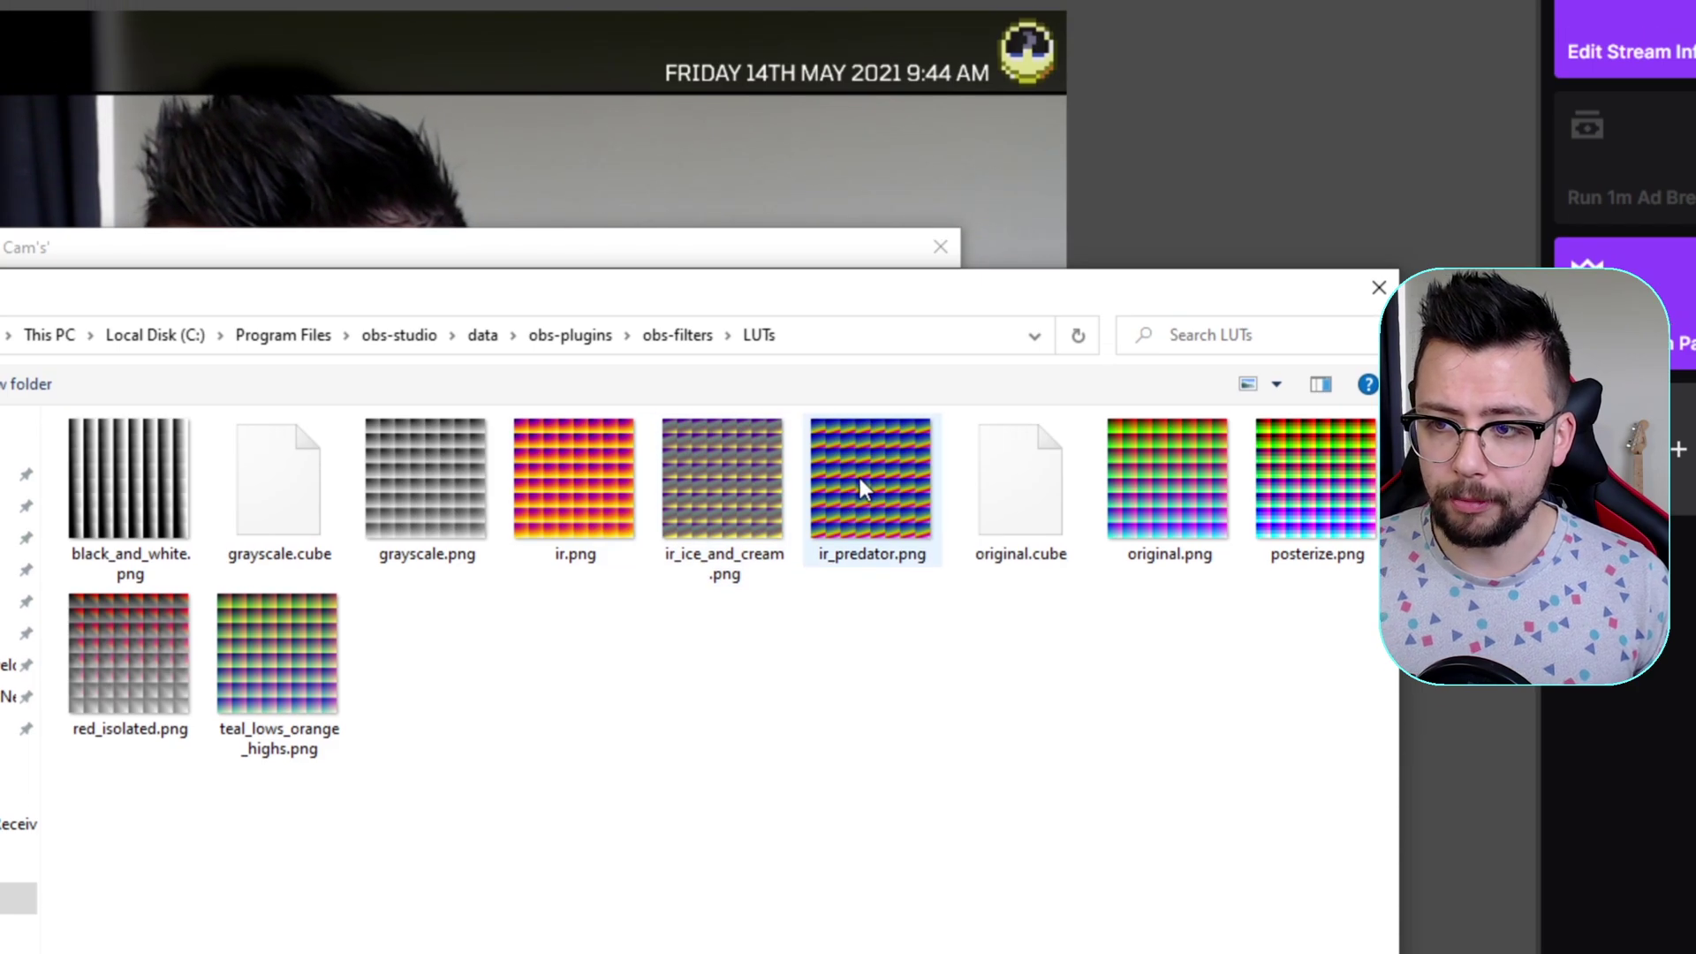
- Load ir_predator.png as the camera LUT and set its Amount to full 1.00
double_click(860, 482)
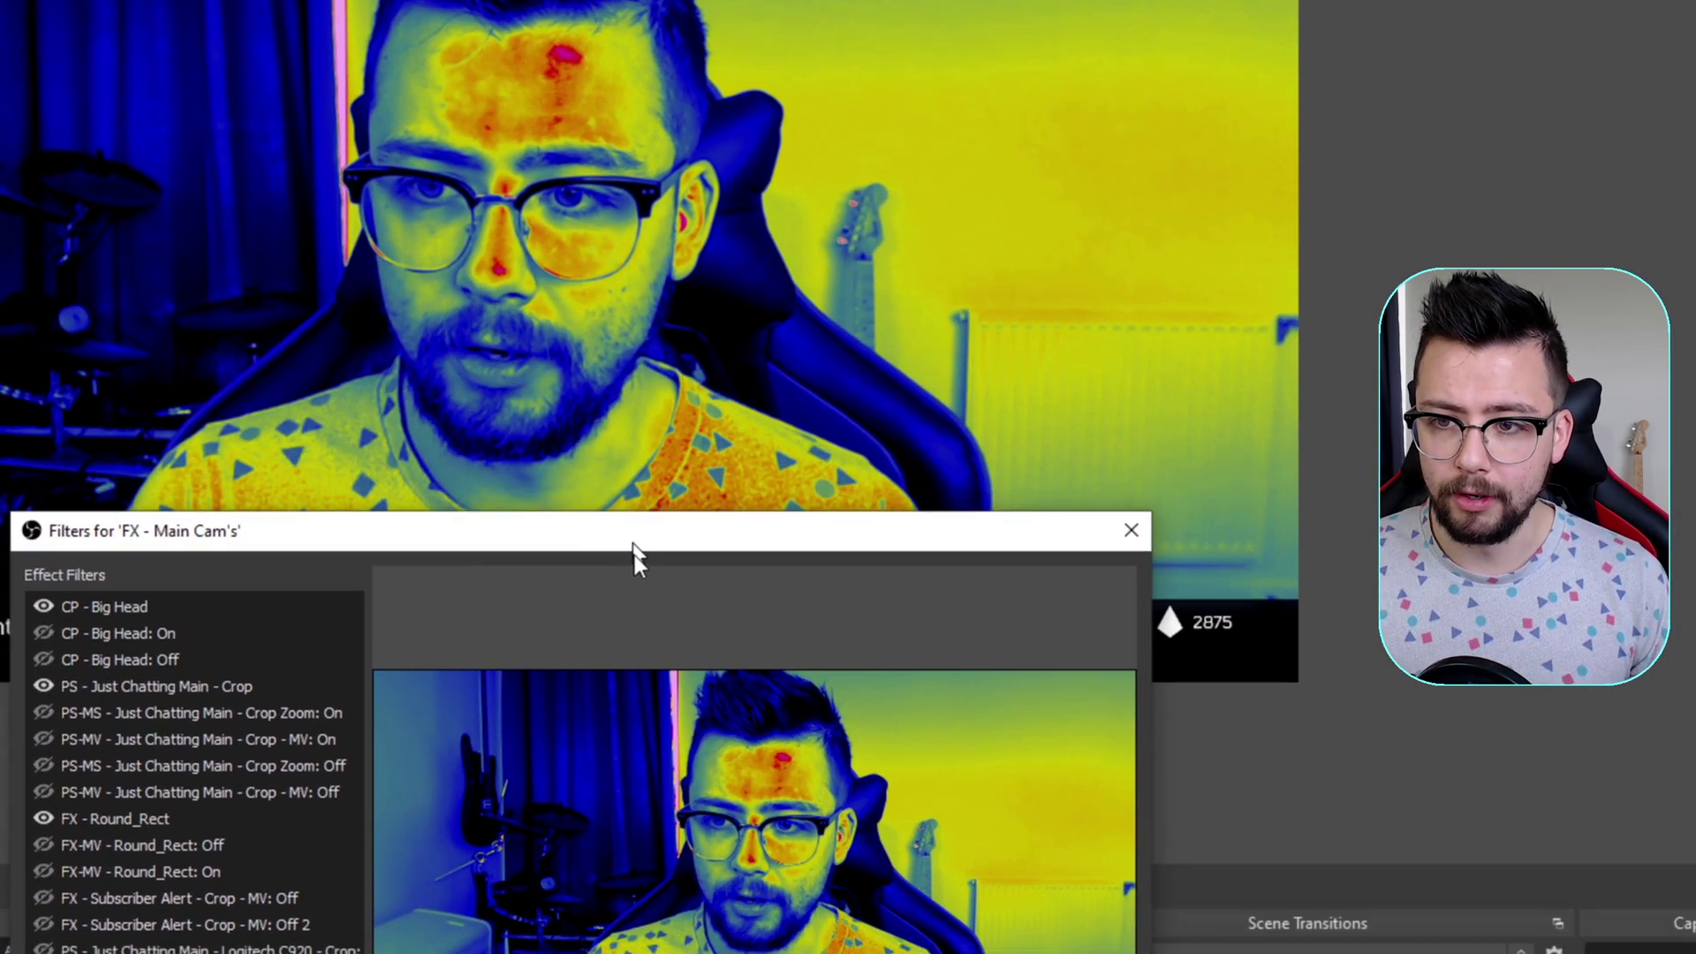
drag(634, 543, 618, 746)
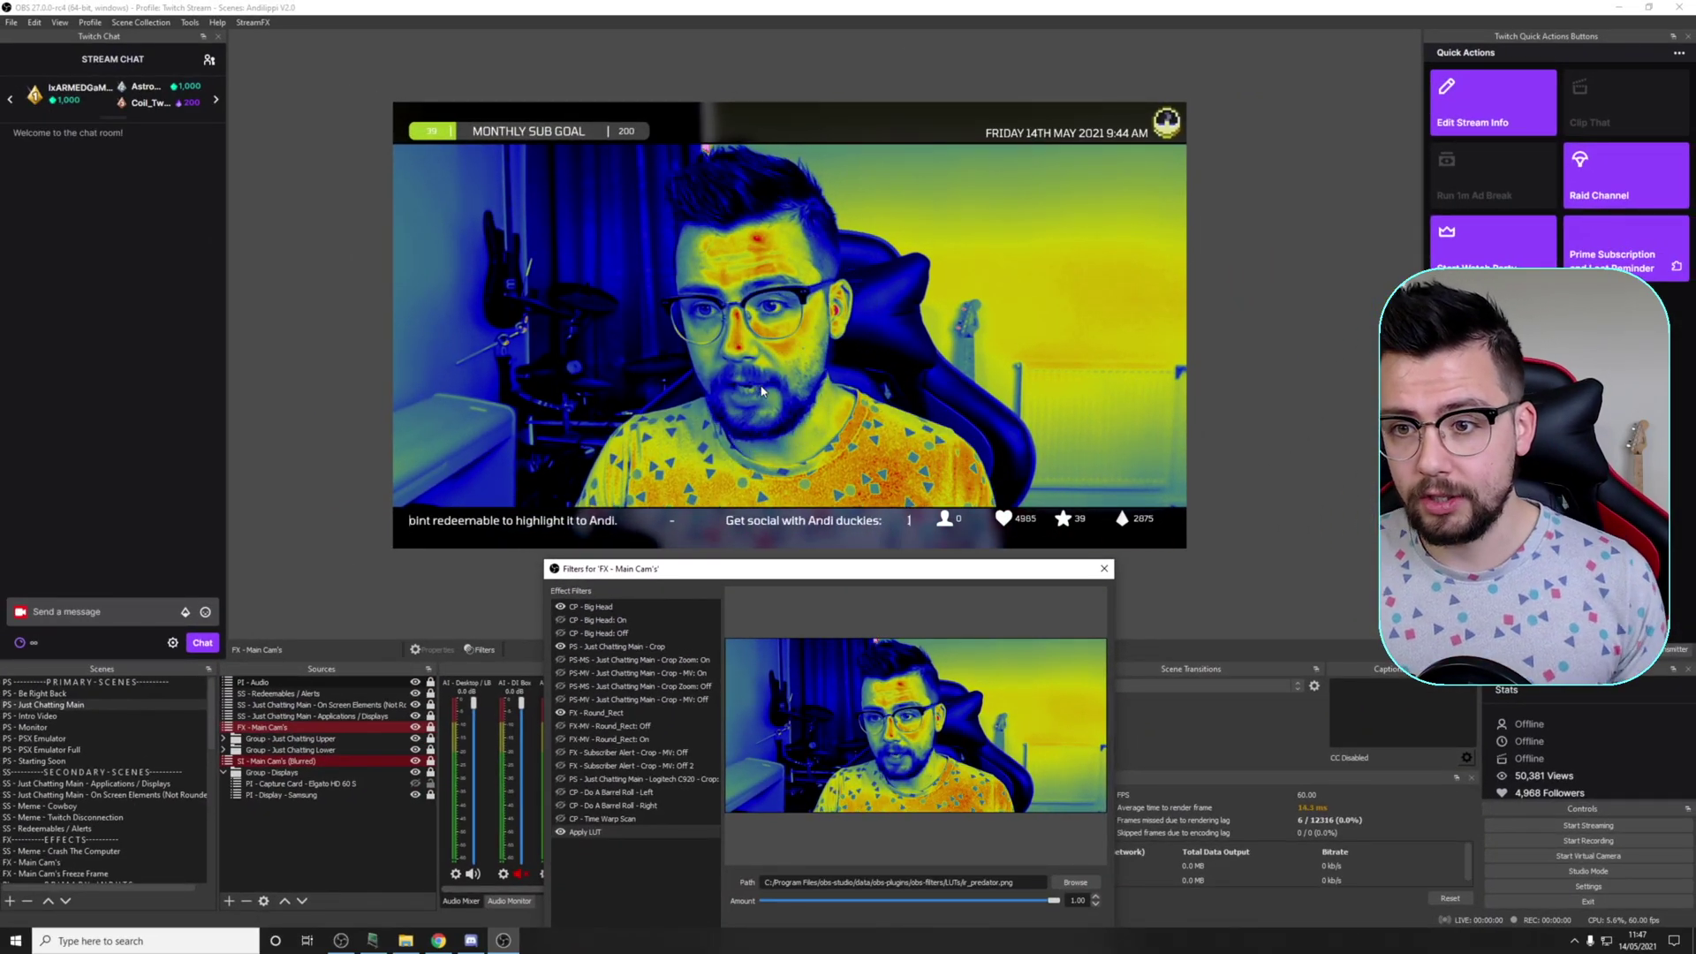
drag(812, 577, 756, 343)
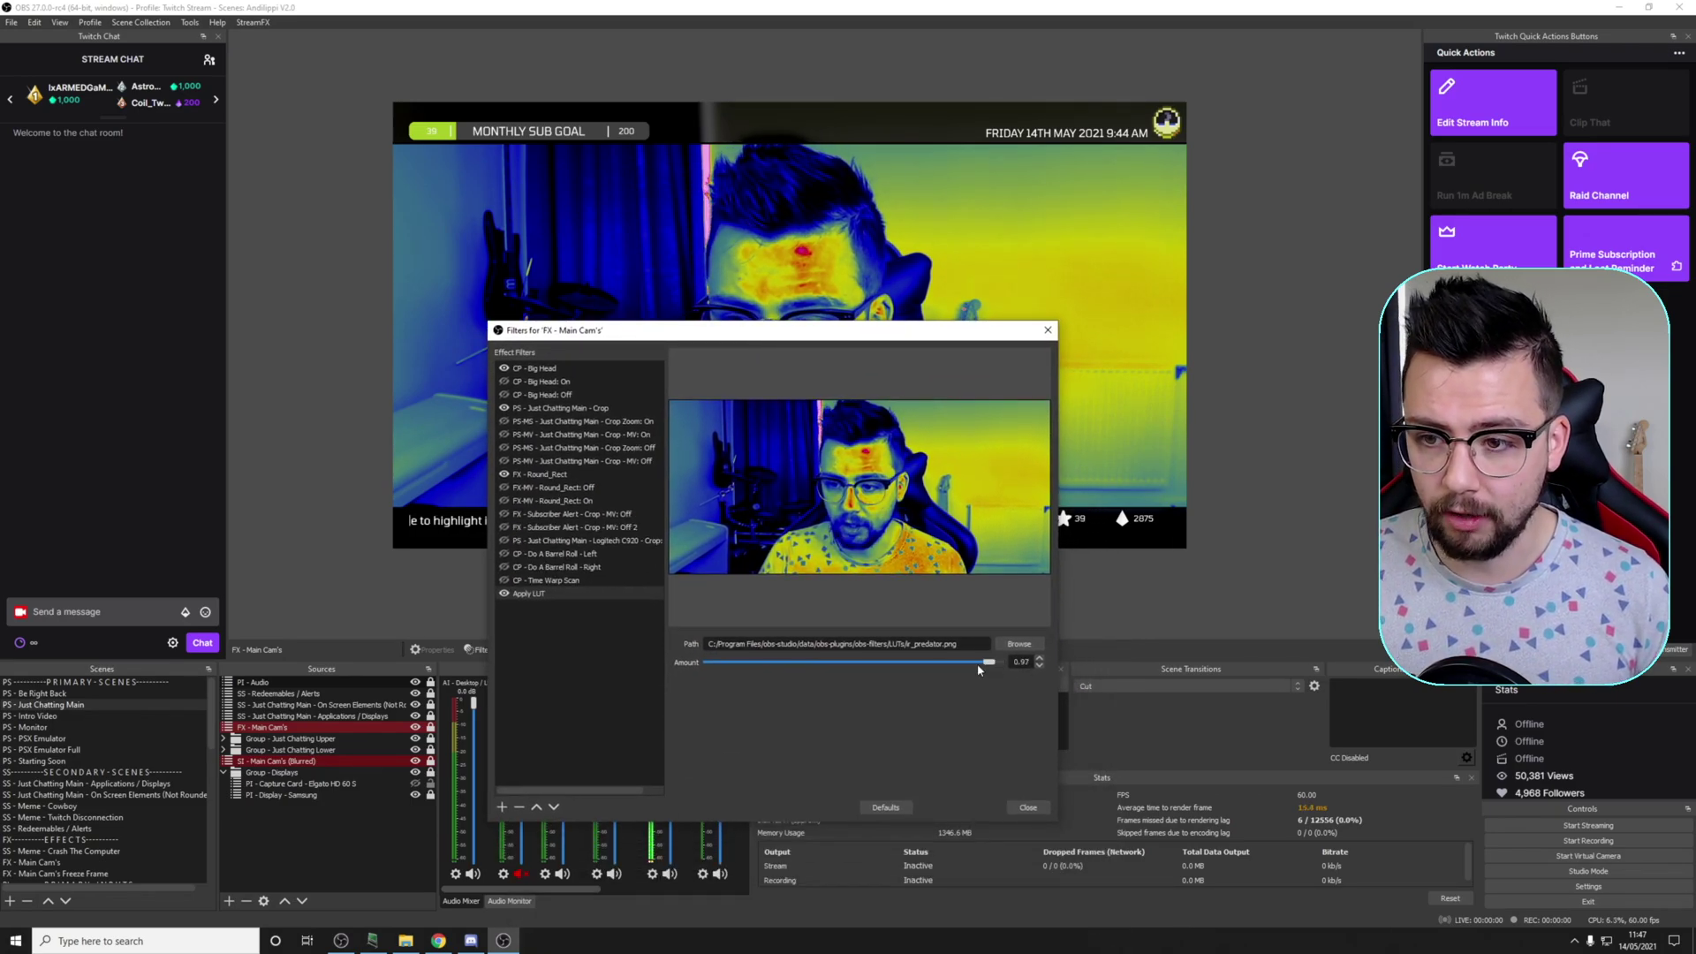
drag(850, 683, 835, 679)
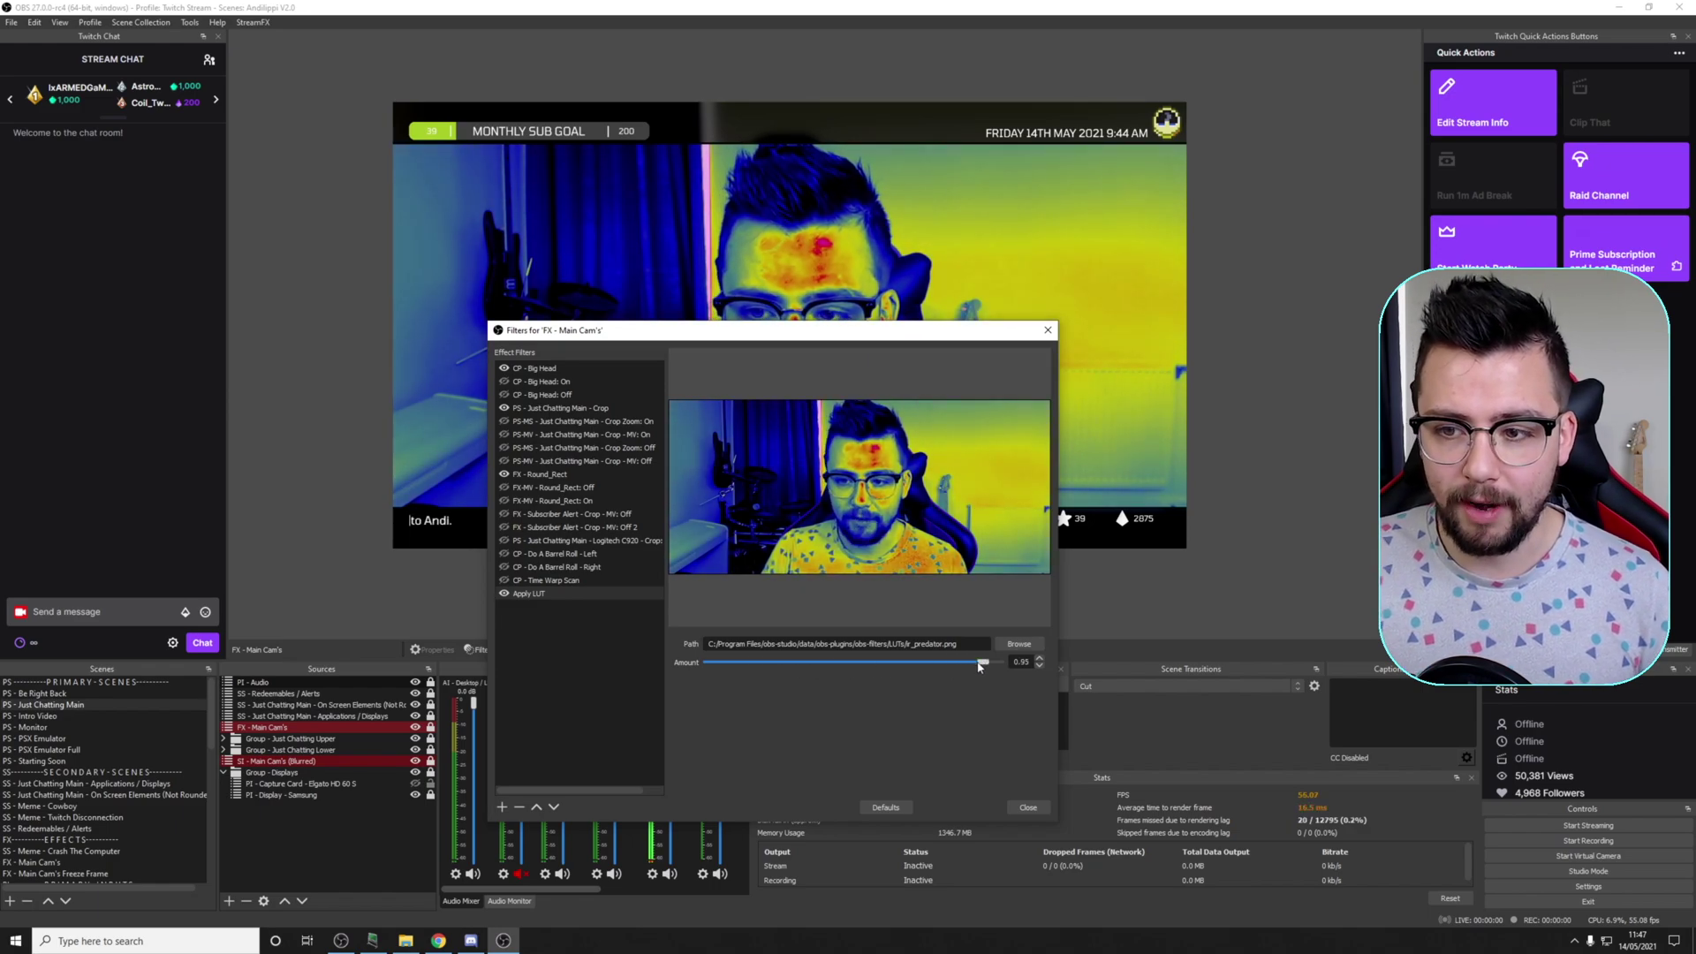
drag(979, 667, 1027, 665)
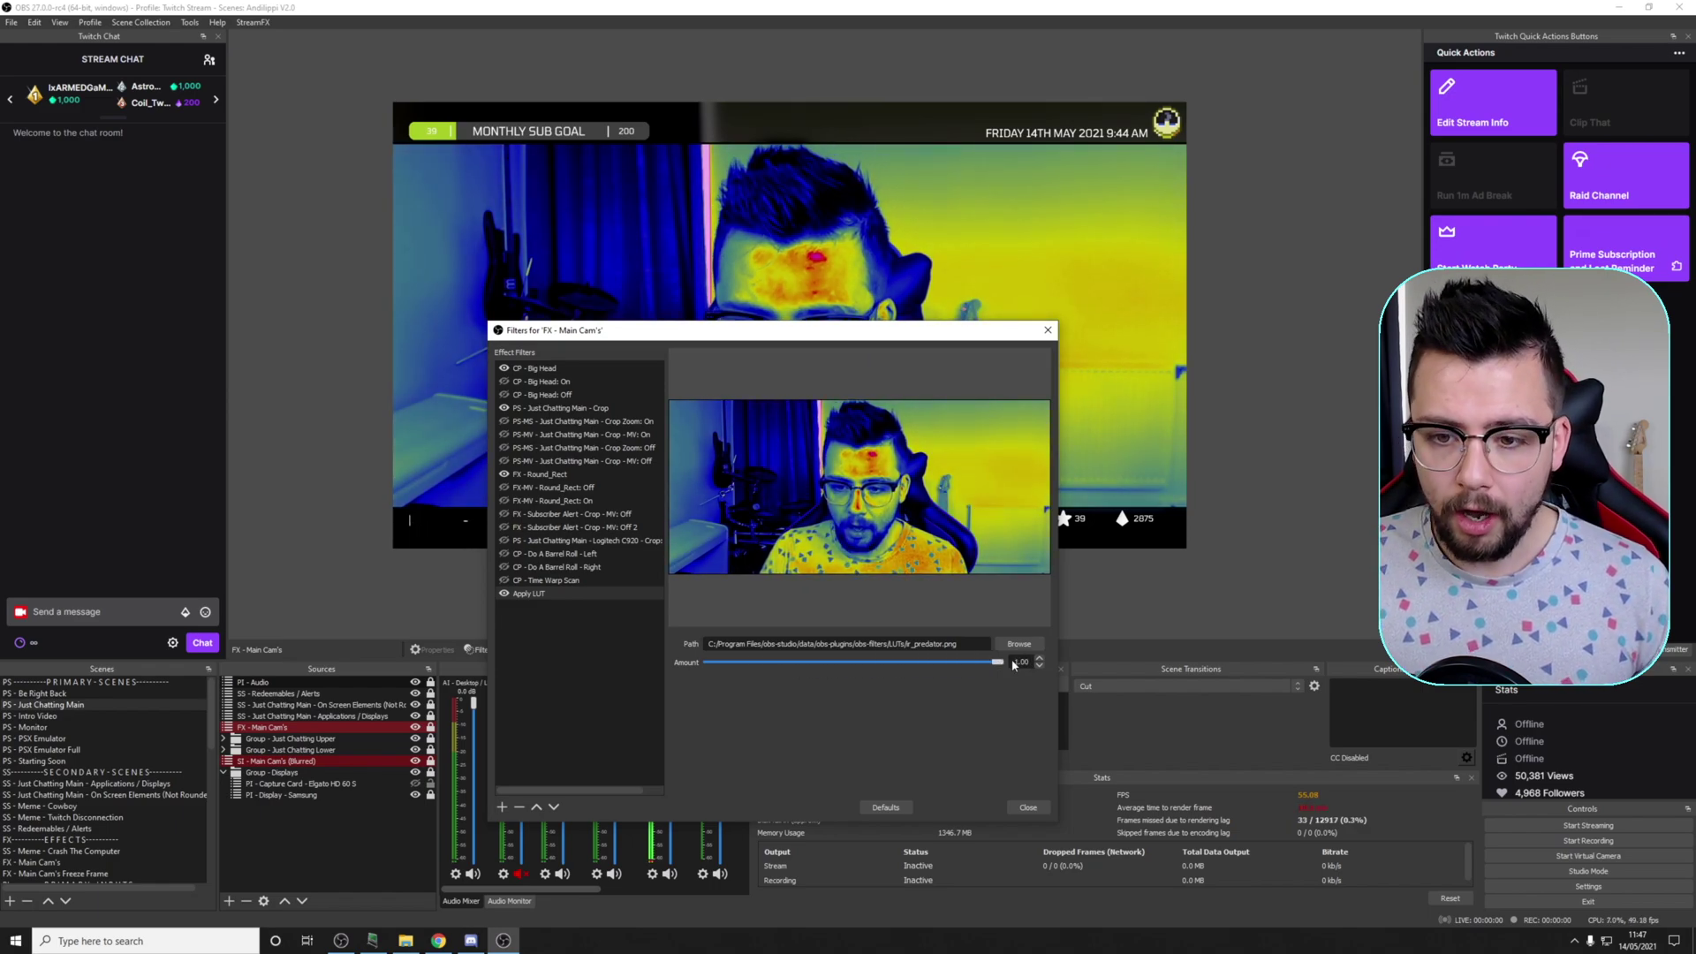
click(1016, 644)
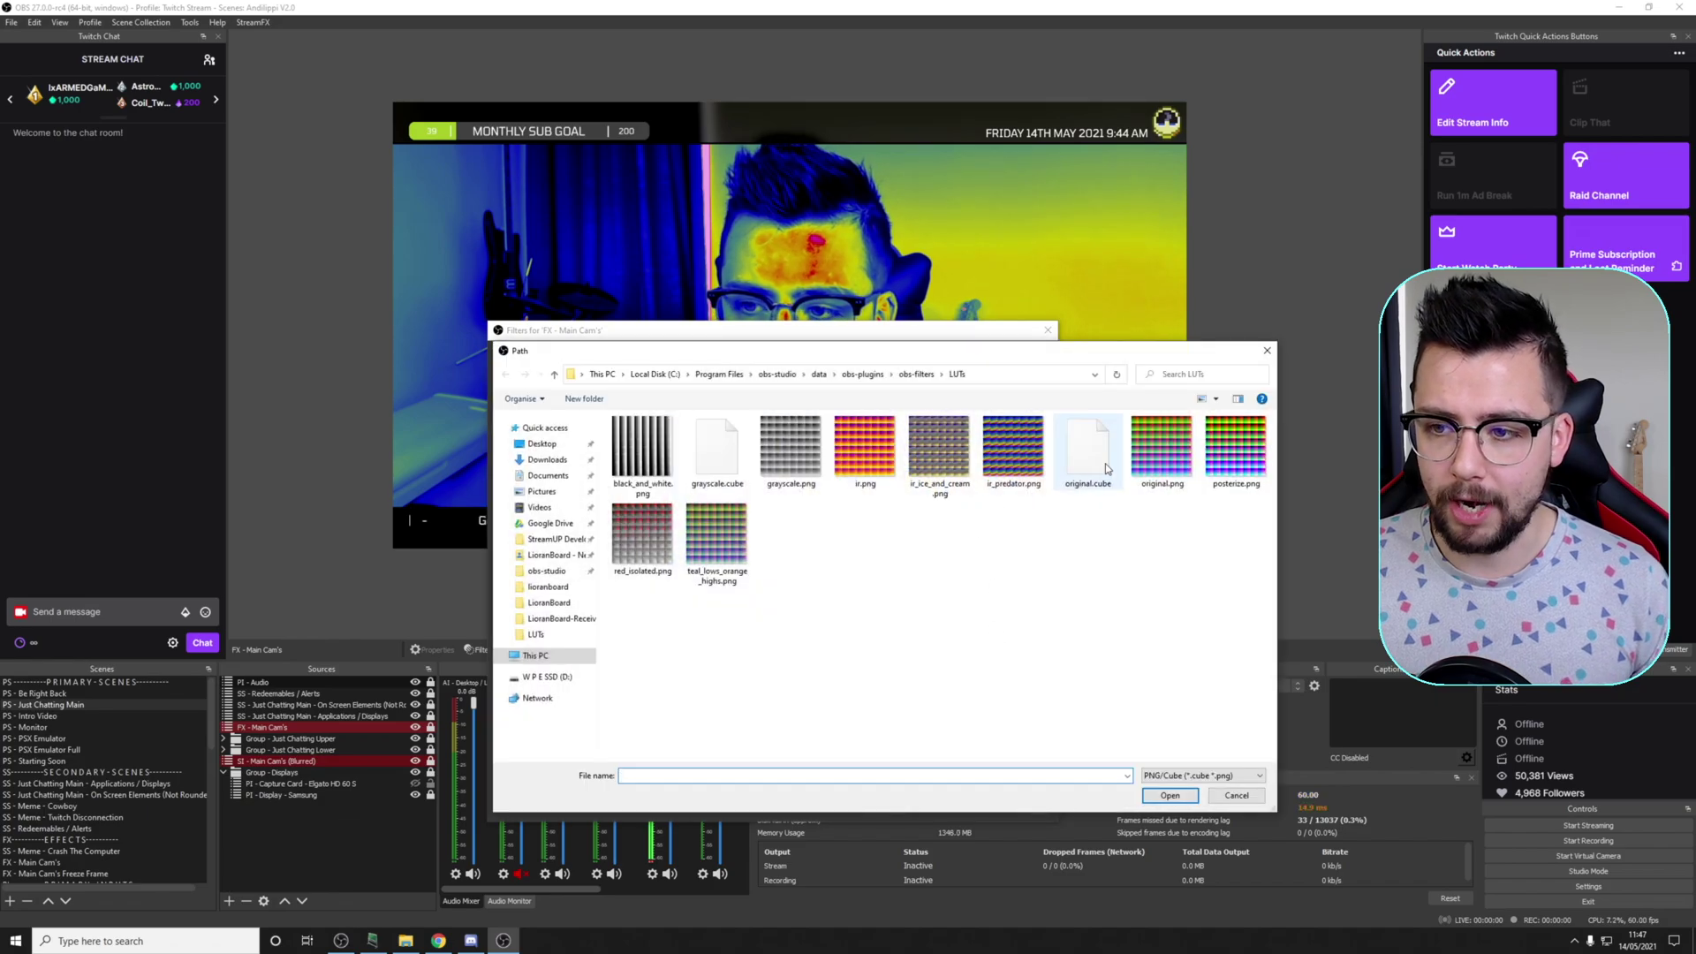
- Load ir_ice_and_cream.png as the LUT and lower its Amount to 0.40
double_click(943, 457)
drag(855, 329, 888, 554)
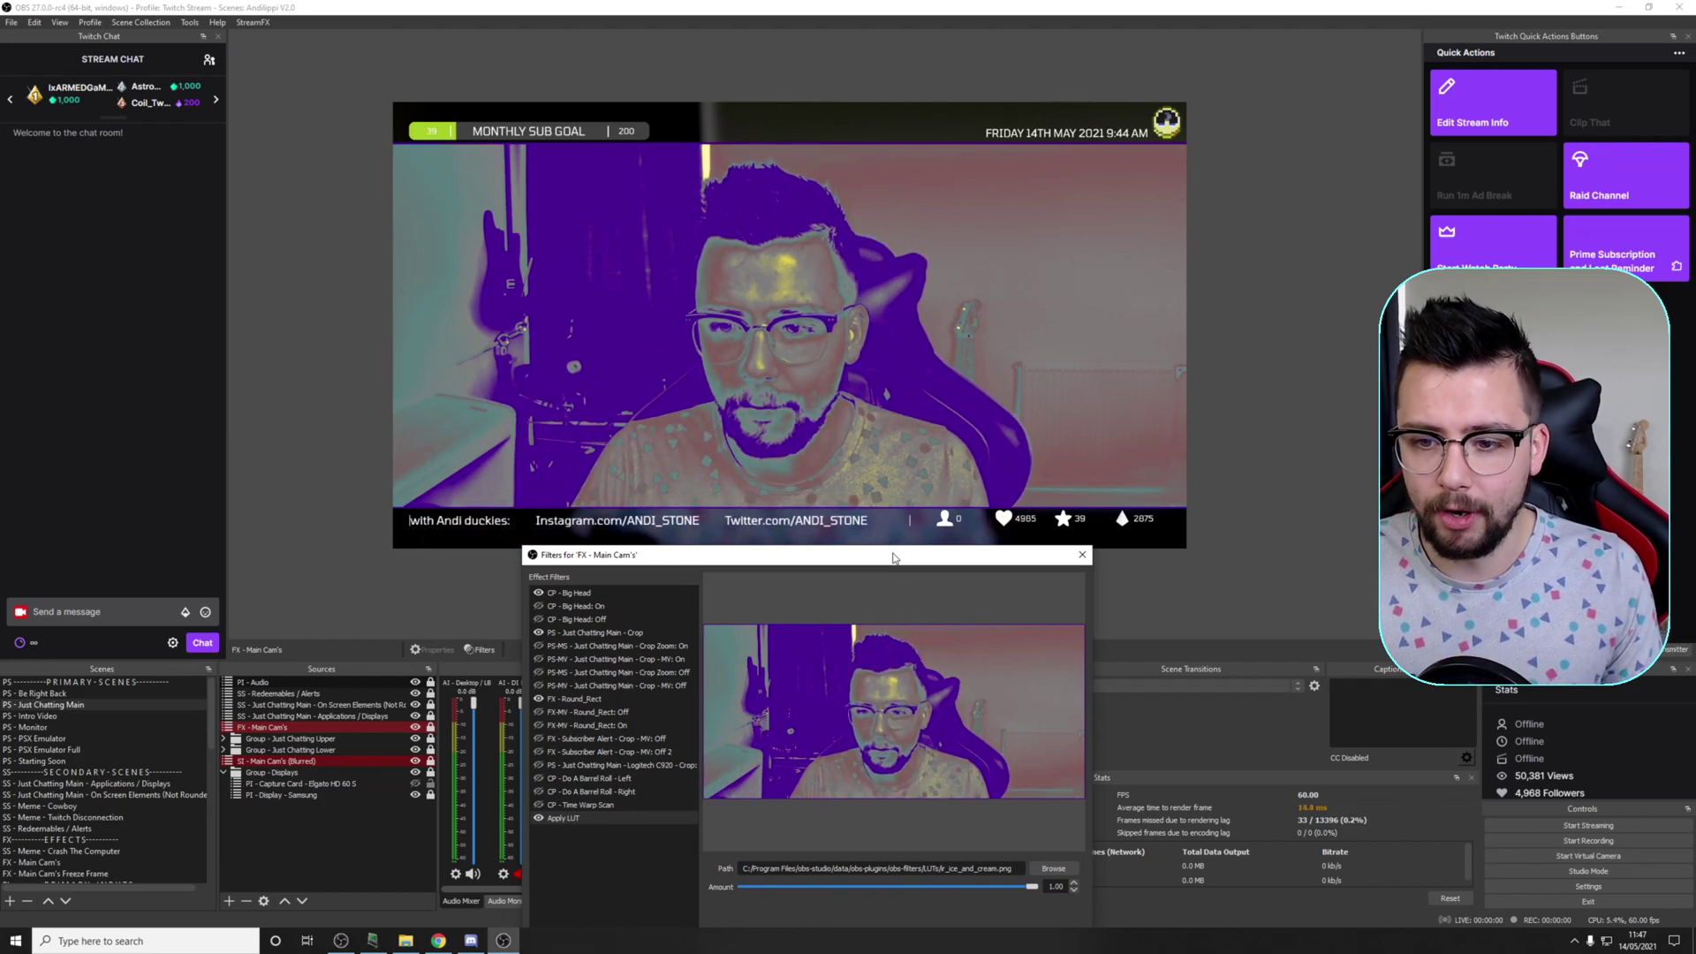
drag(898, 556, 877, 391)
drag(1010, 710, 883, 709)
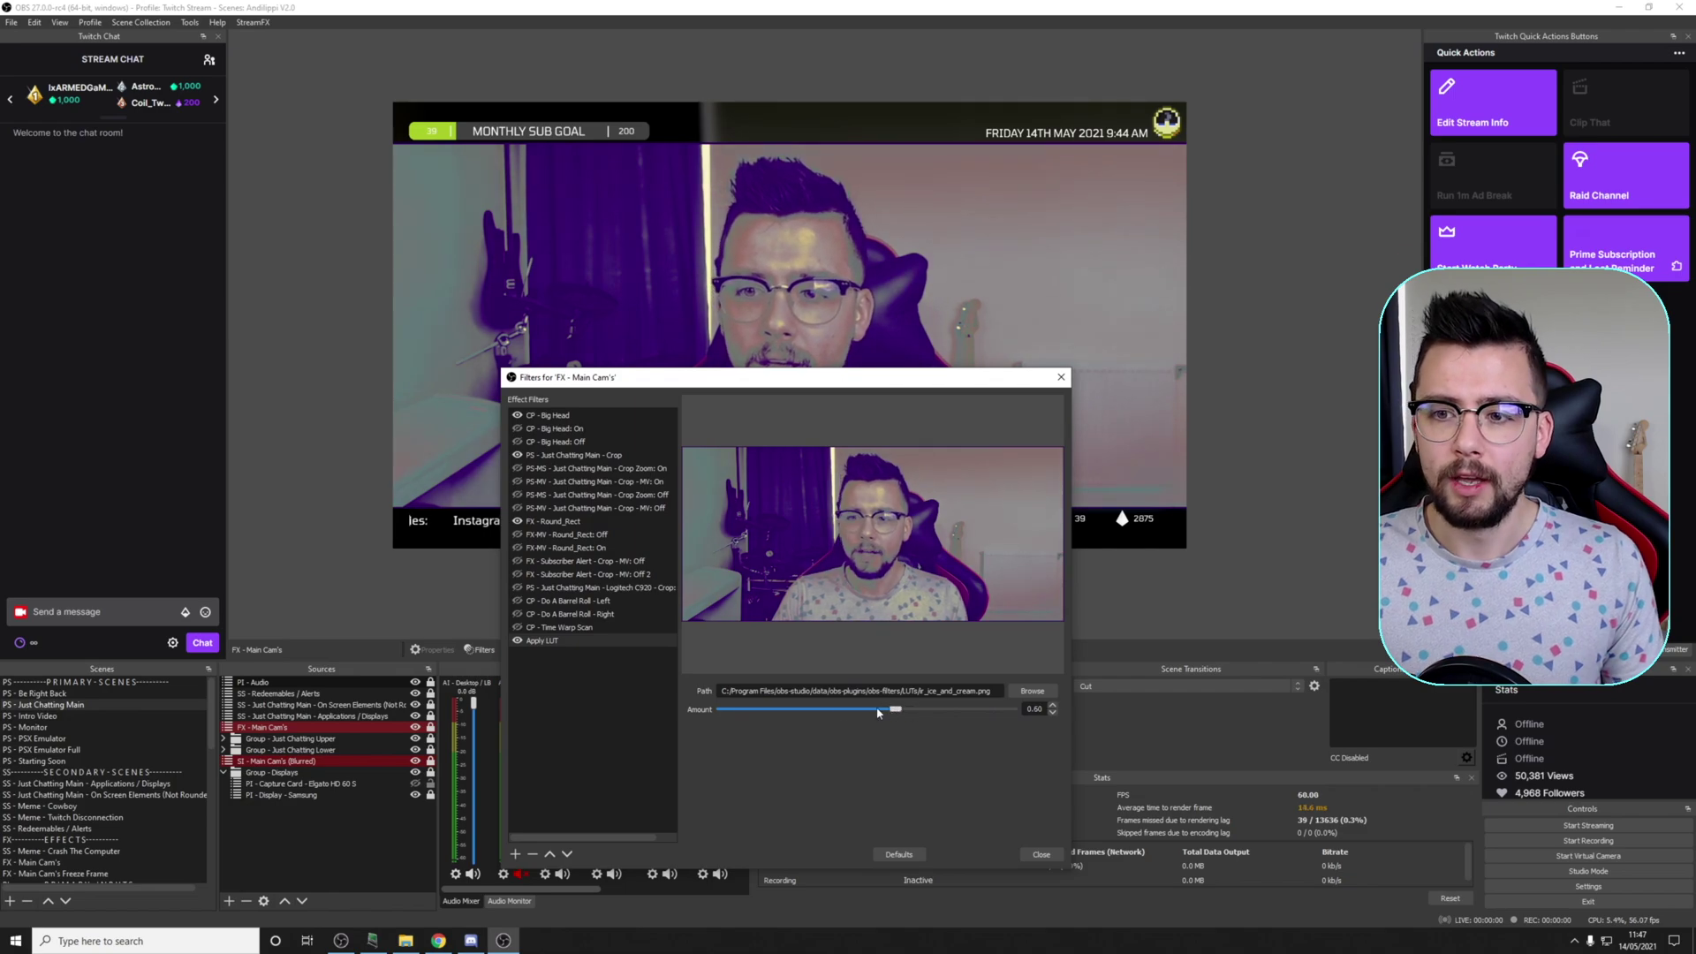
drag(879, 711, 837, 712)
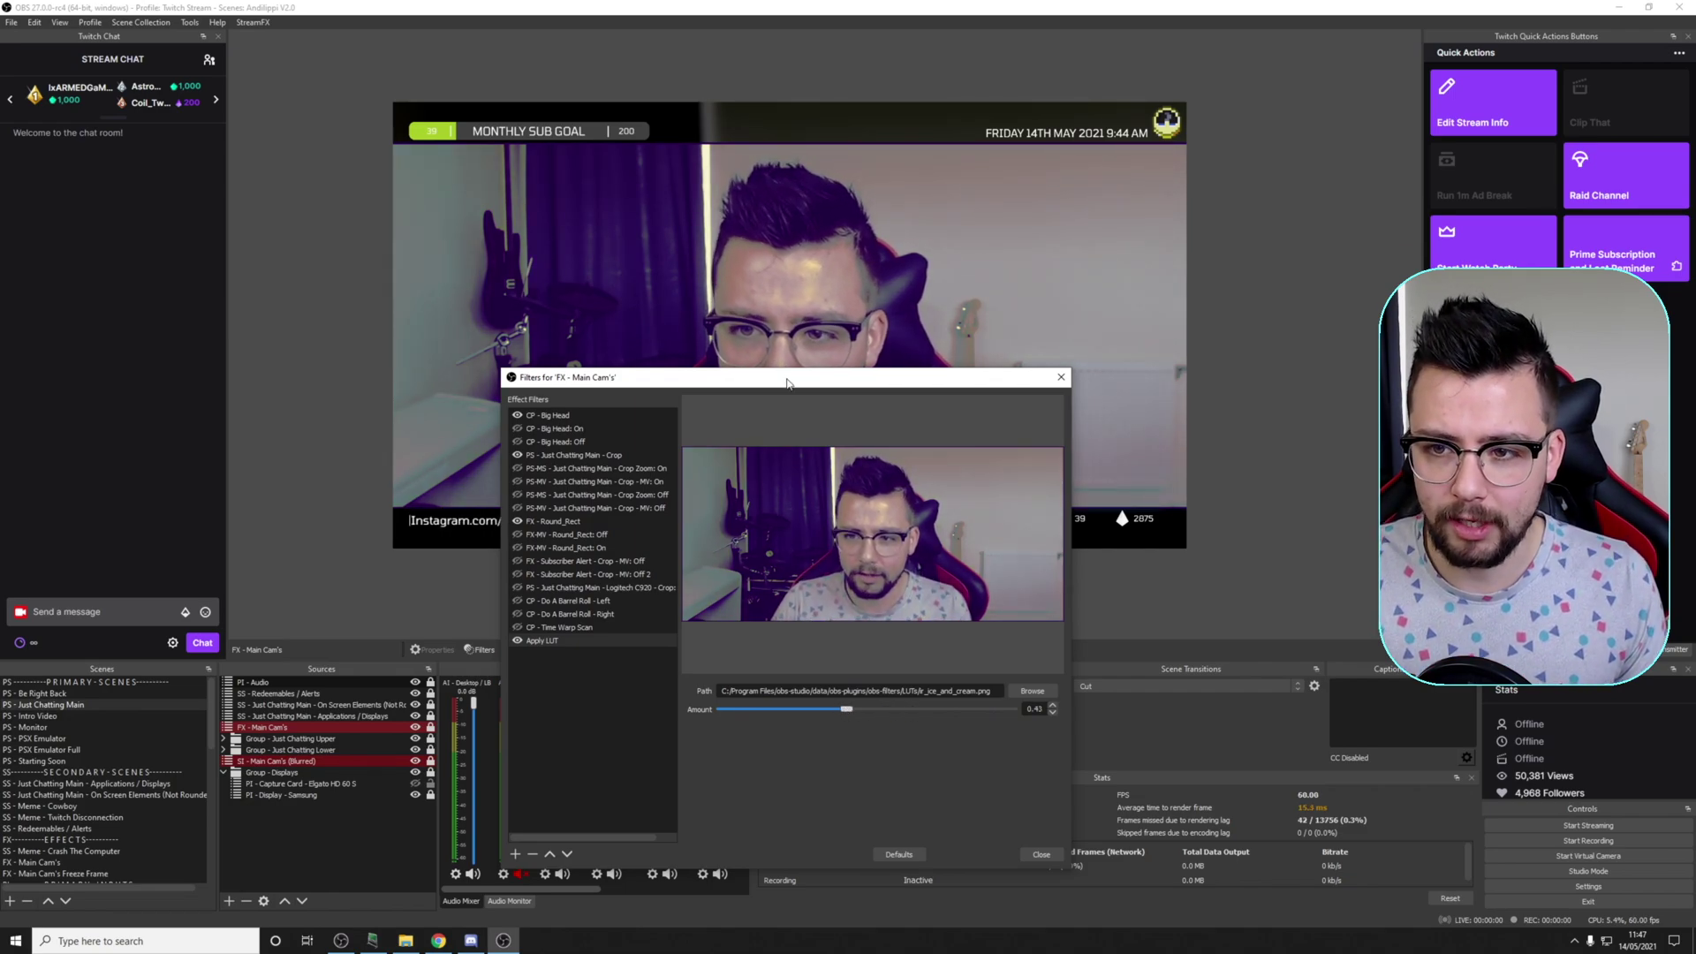
drag(787, 387, 708, 212)
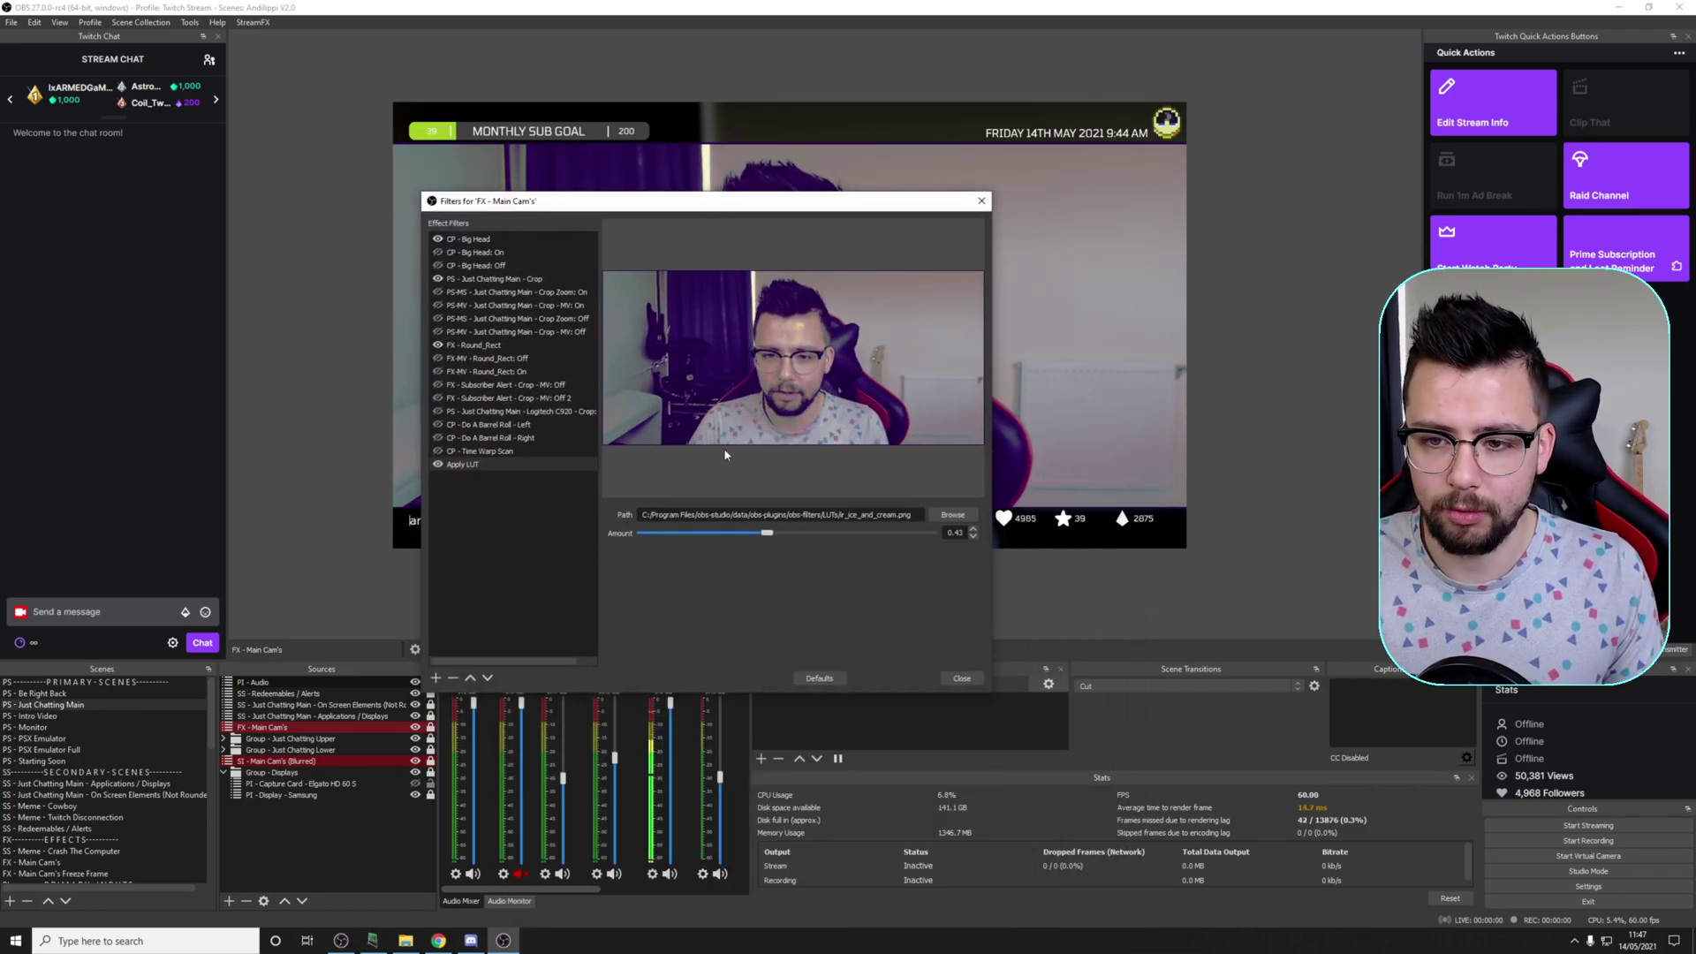
- Load ir.png as the camera LUT at 1.00 for an orange-purple infrared look
click(951, 515)
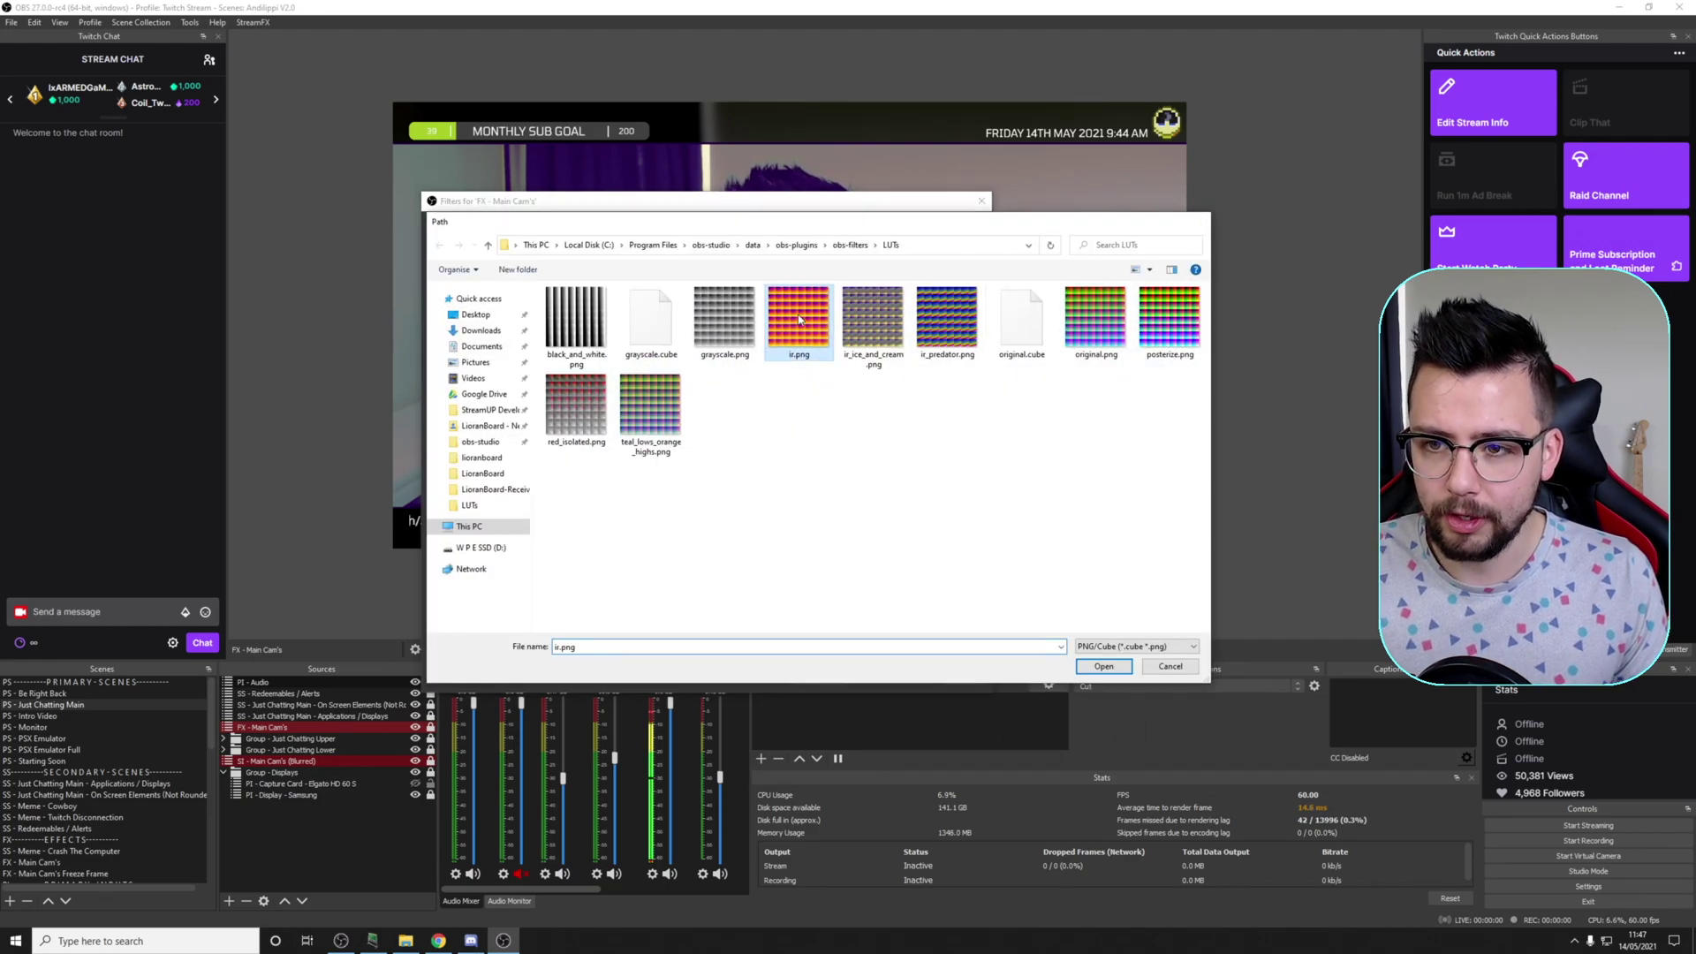
double_click(800, 319)
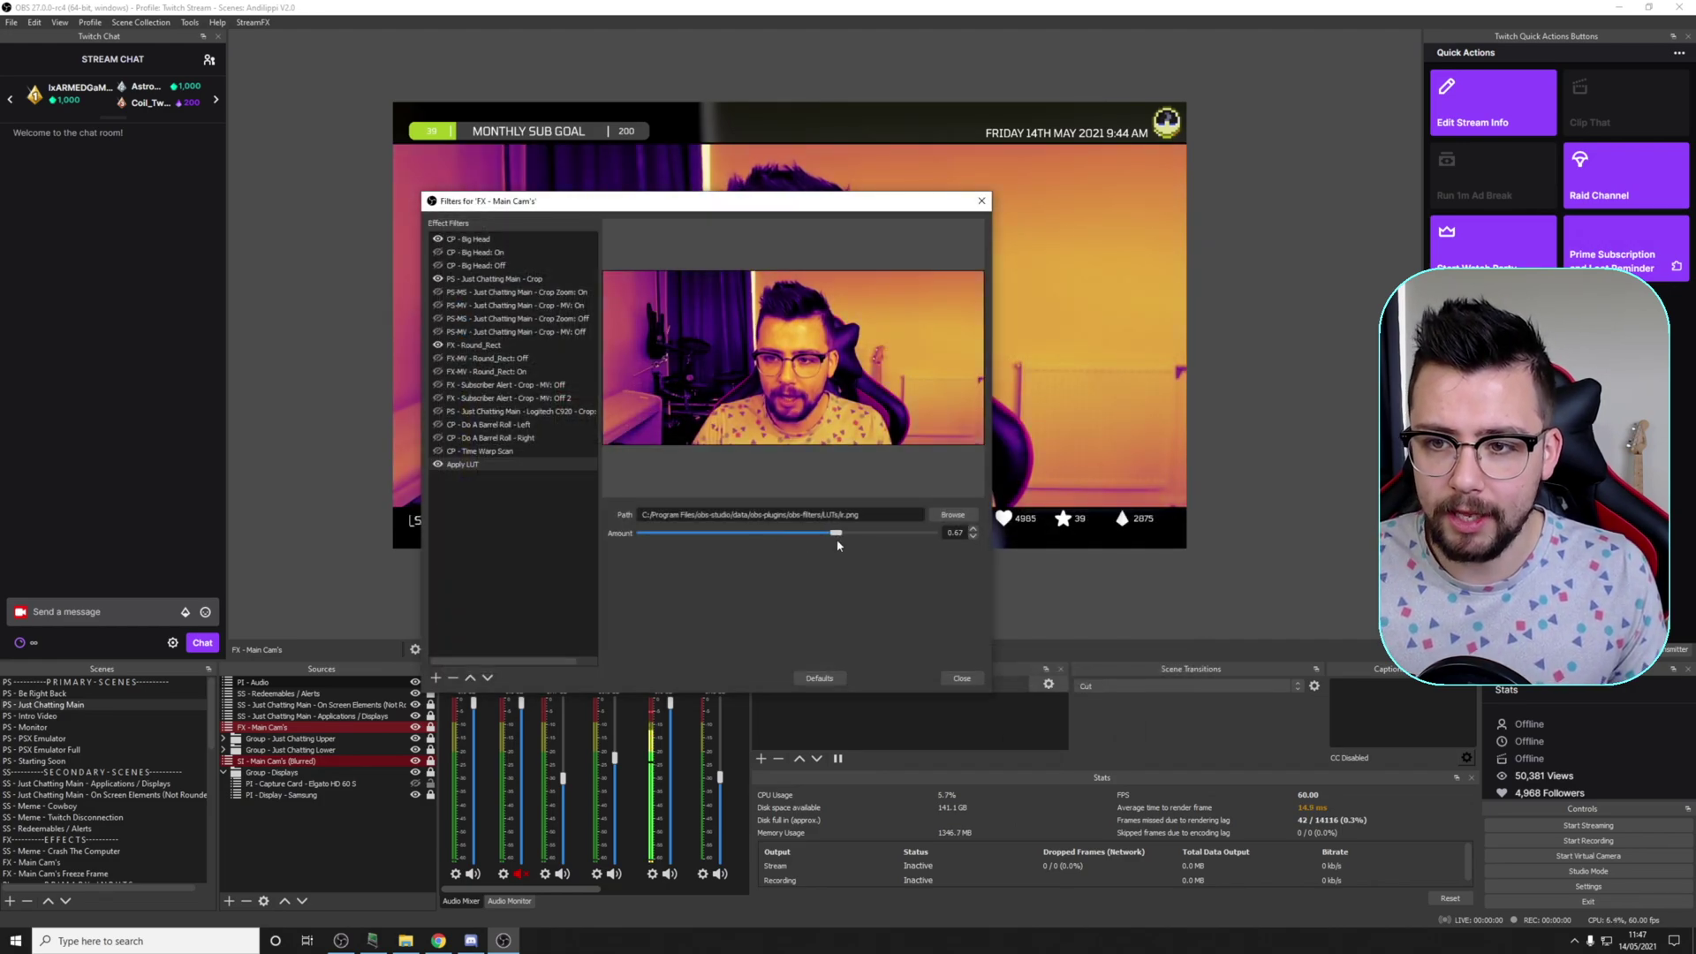
drag(729, 207, 851, 607)
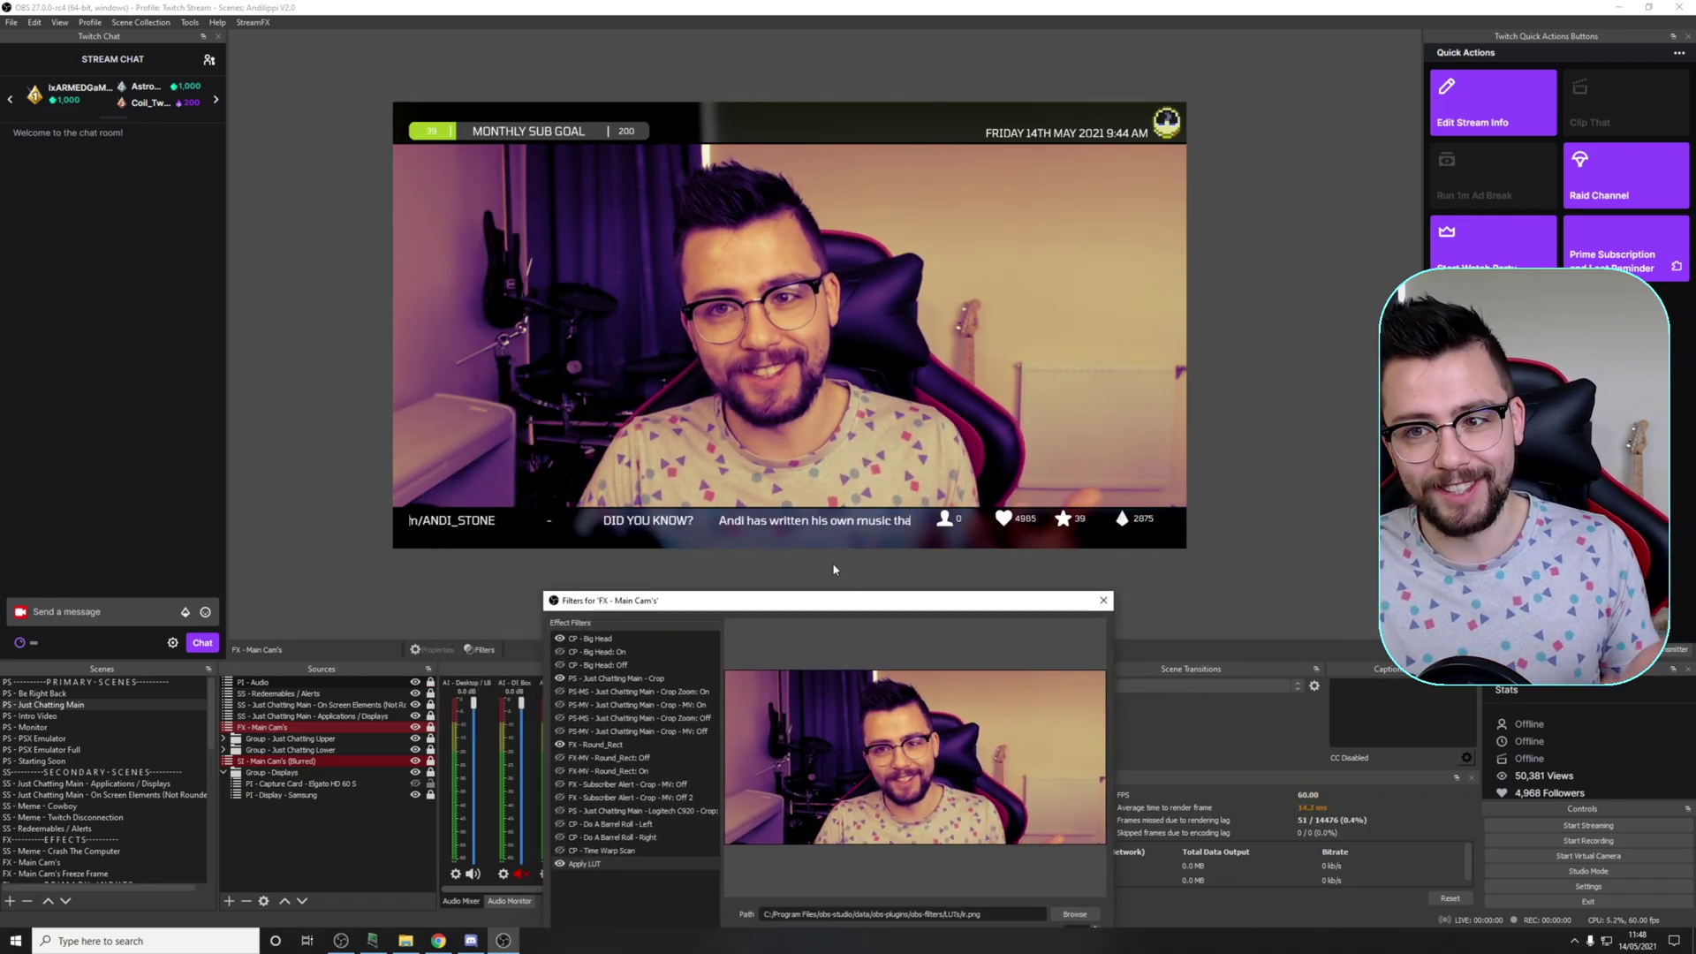
drag(833, 602, 765, 318)
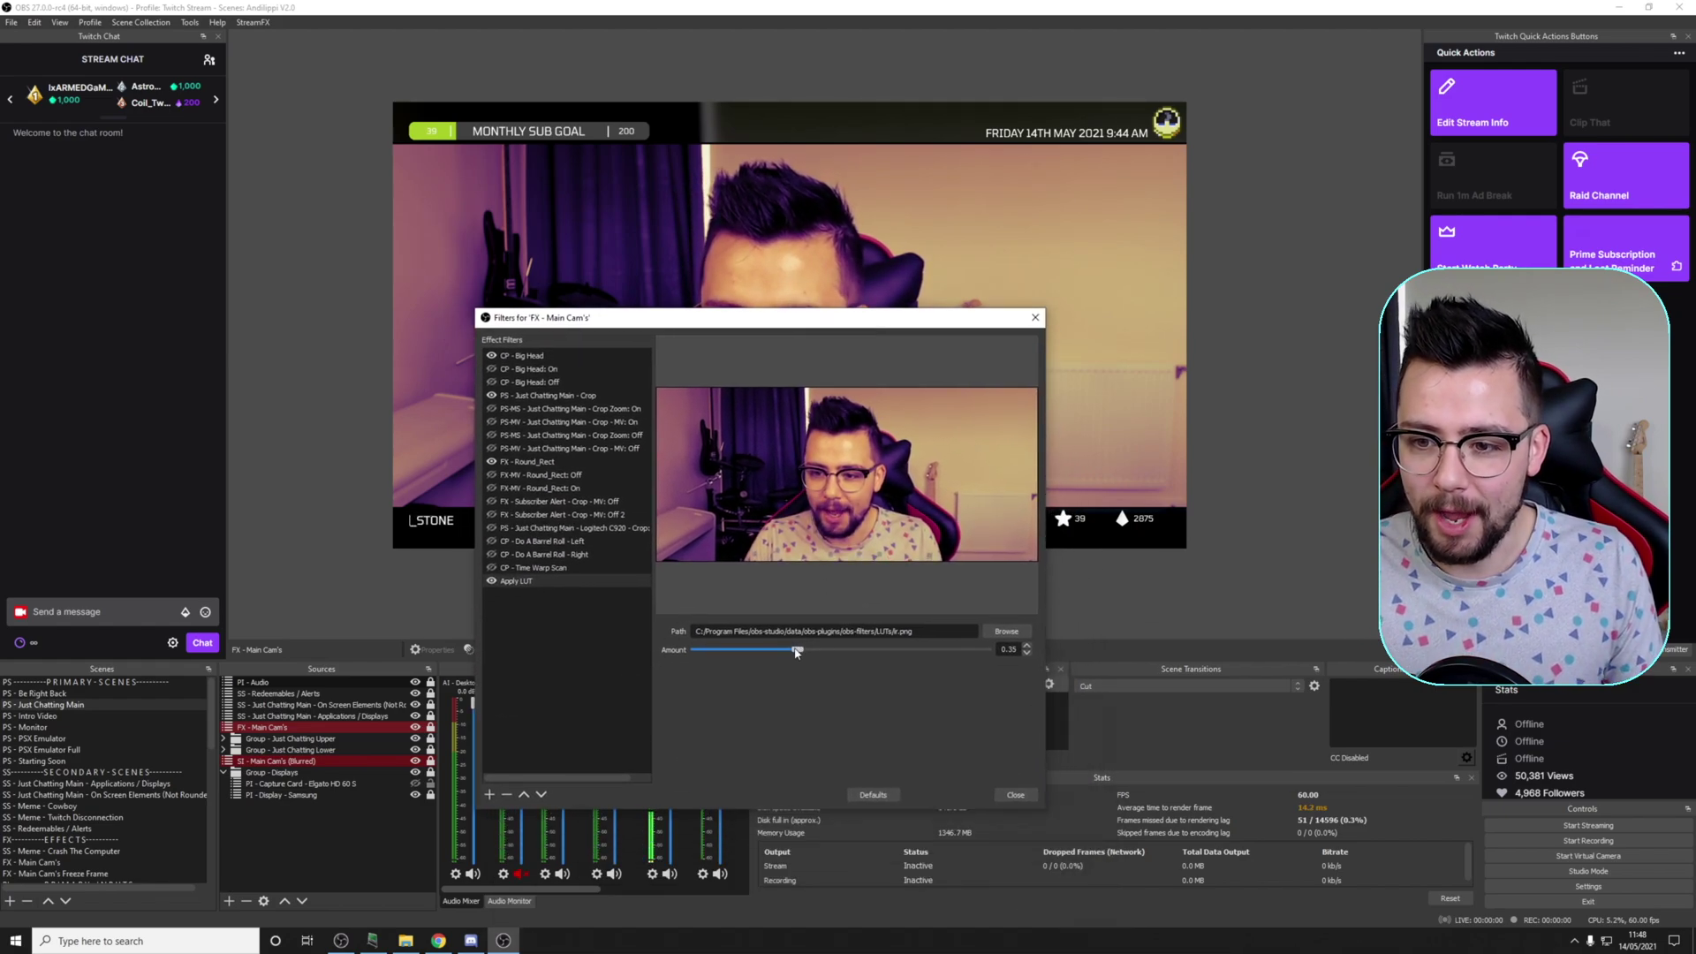
drag(839, 323, 865, 580)
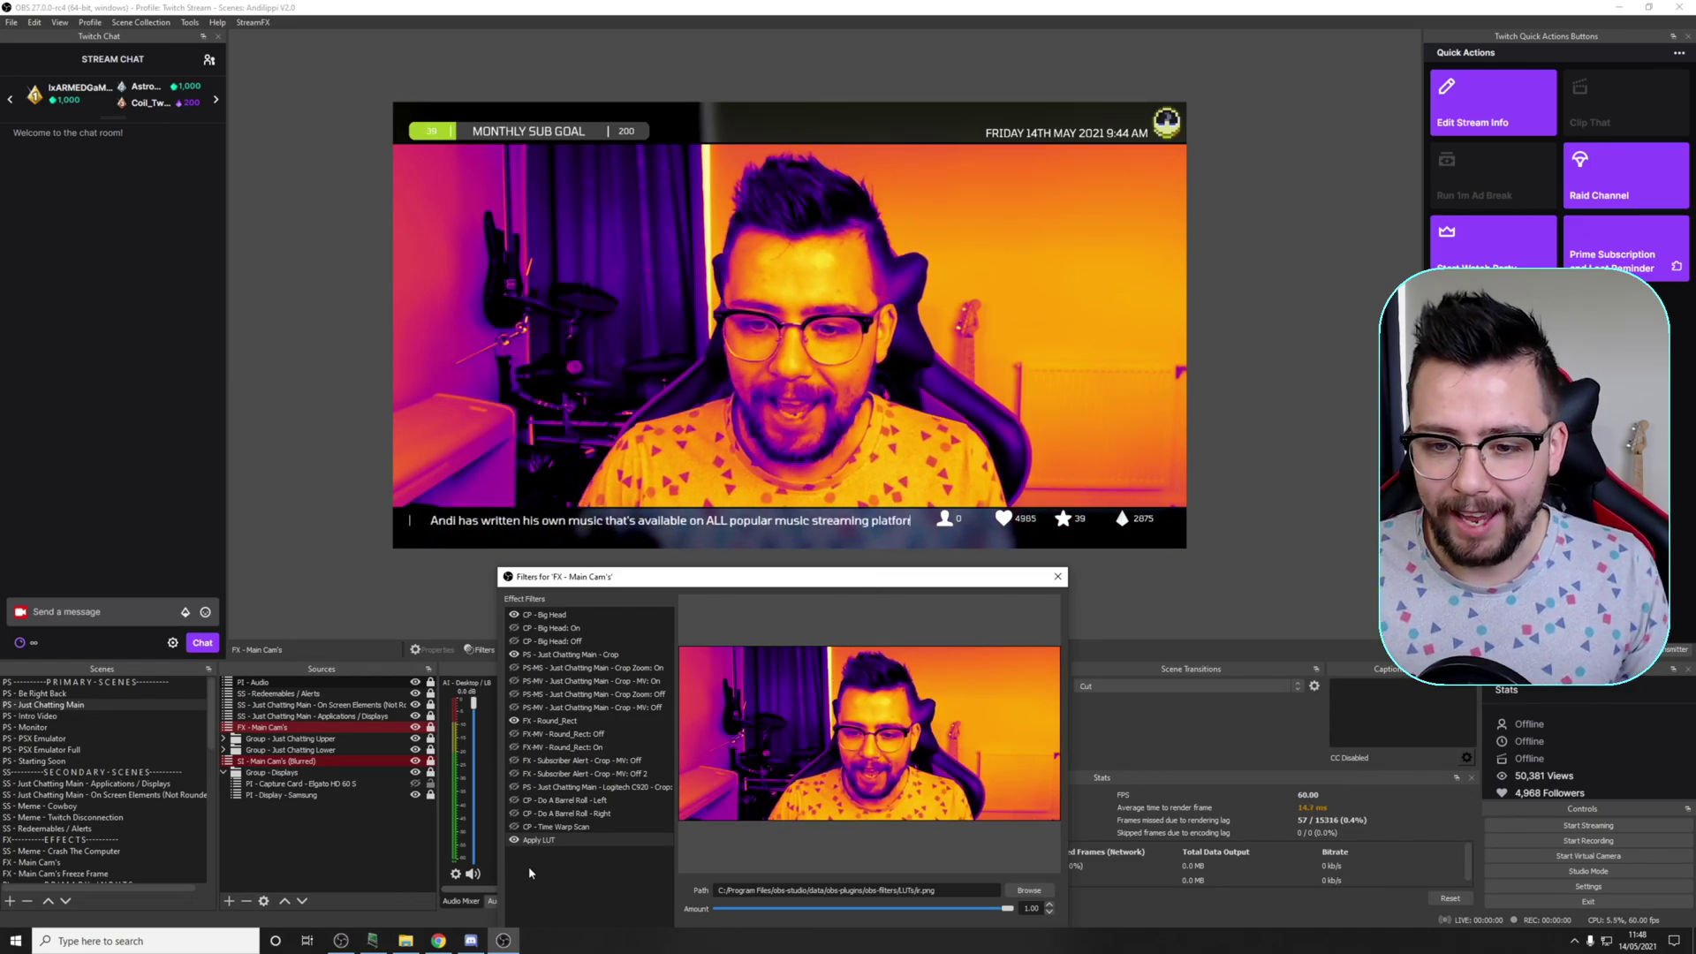
- Toggle the Apply LUT effect off and on to compare the infrared look
click(514, 840)
drag(738, 576, 748, 312)
click(525, 577)
click(524, 577)
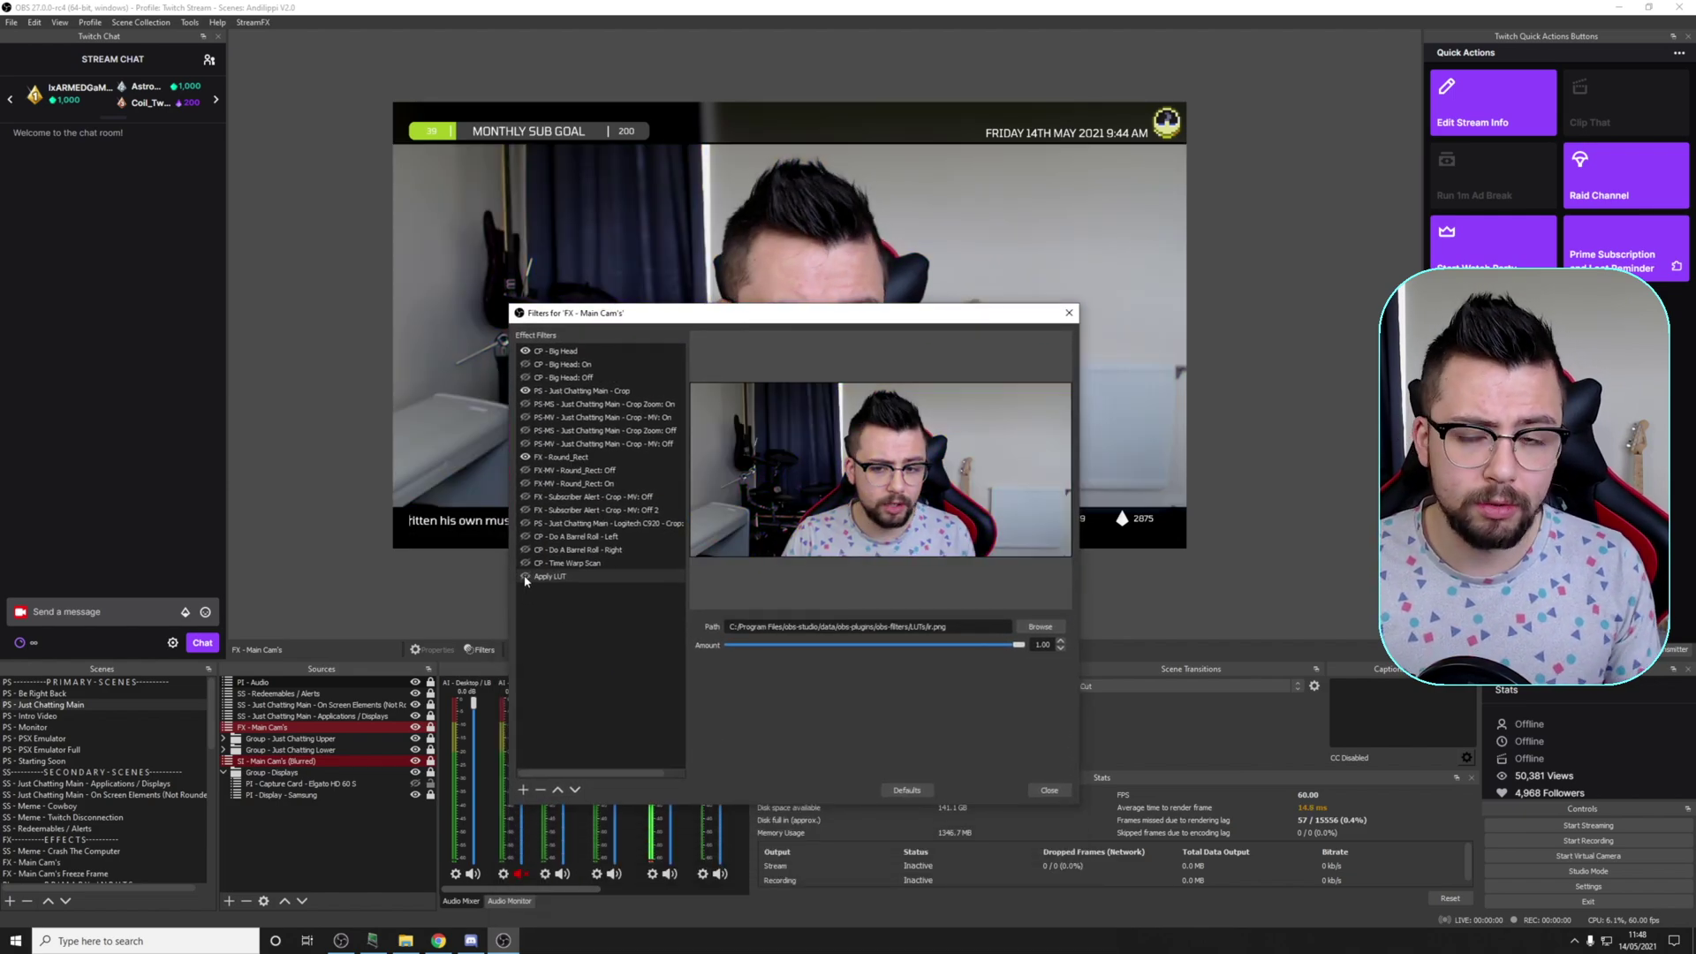
click(524, 576)
click(525, 577)
click(525, 577)
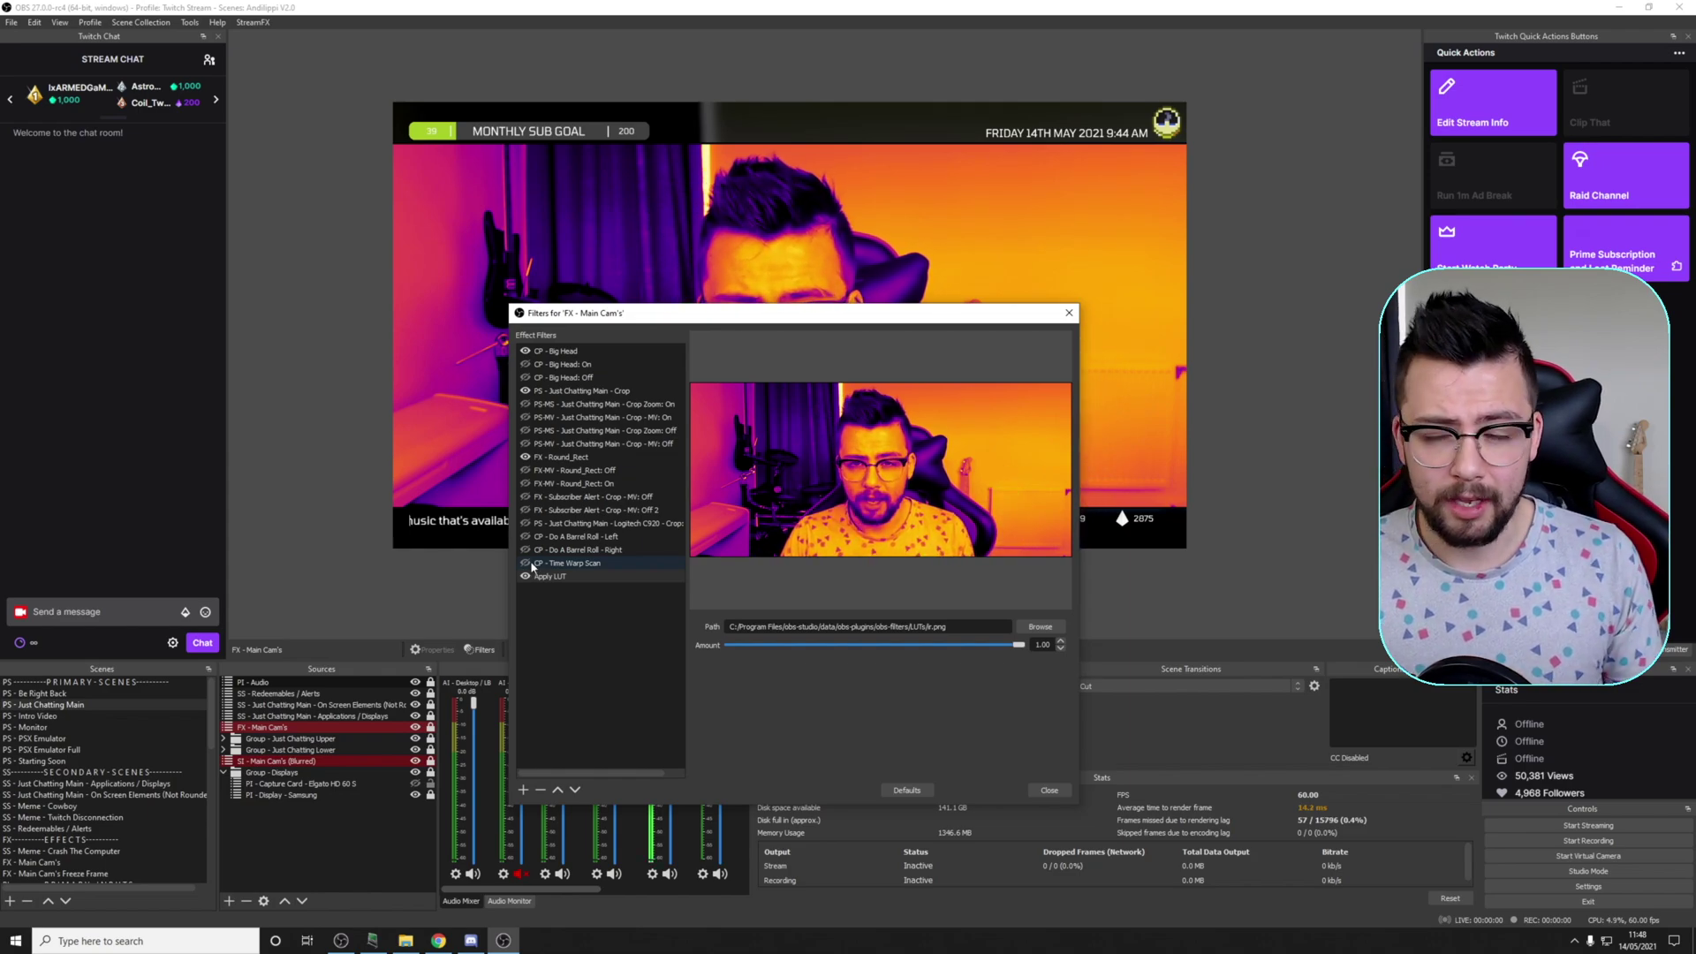
- Glance at the Time Warp Scan filter, then flip Apply LUT off and on again
click(533, 566)
click(525, 577)
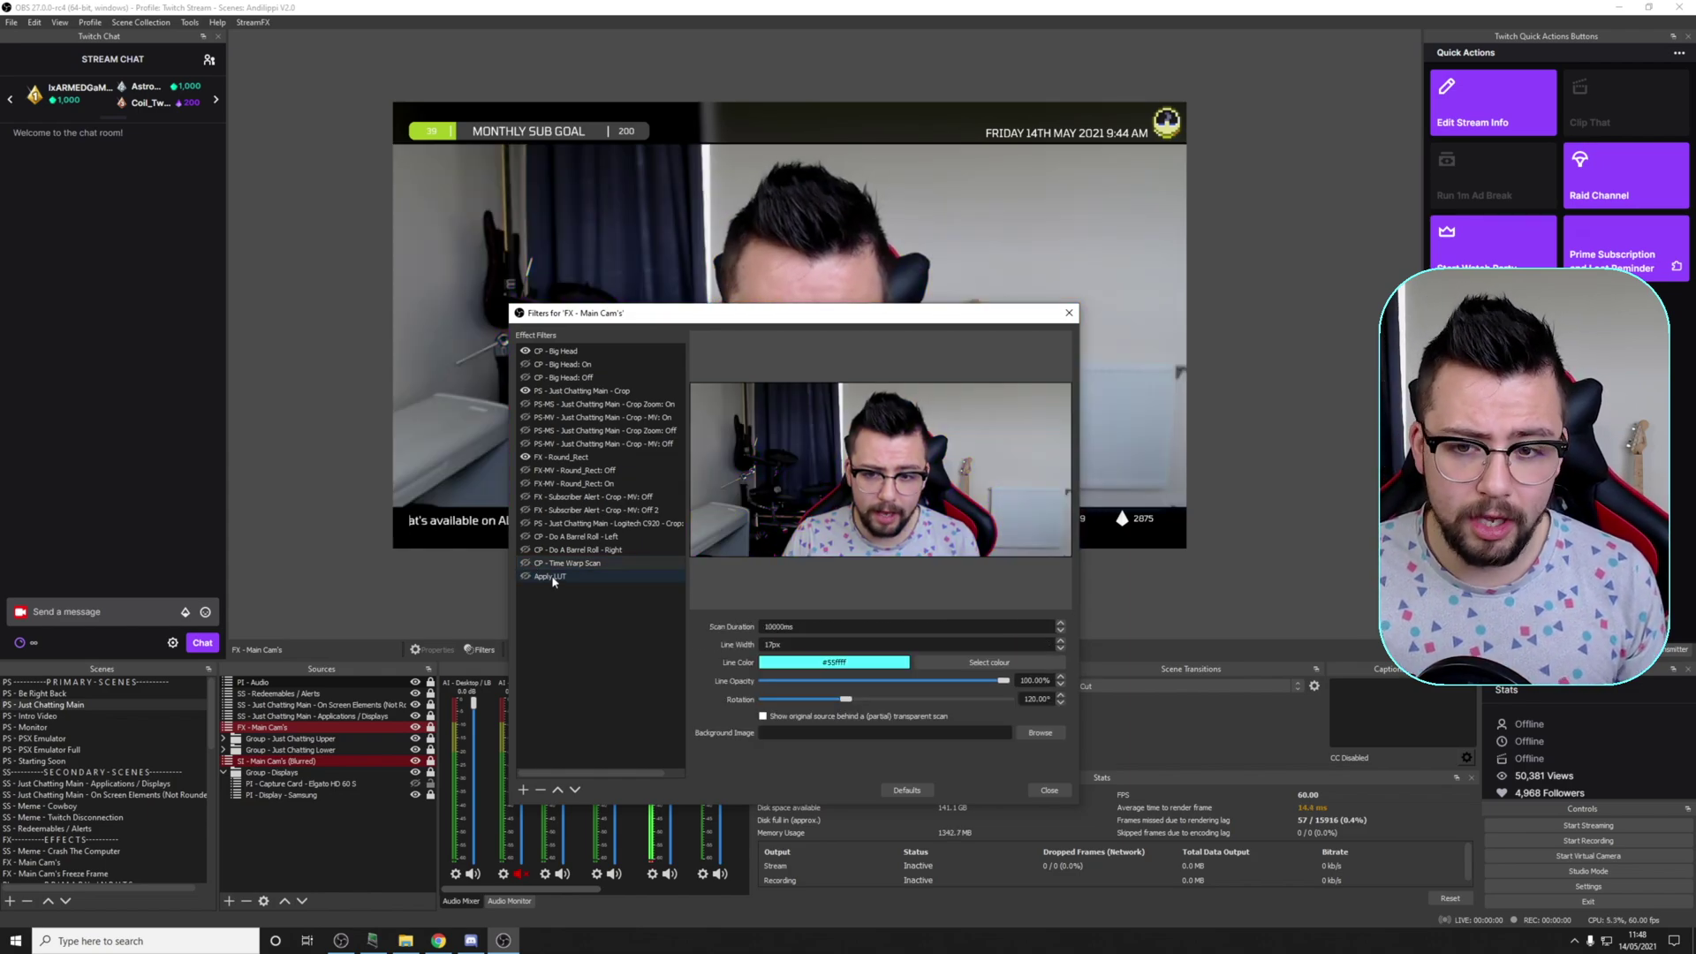
click(527, 579)
click(524, 577)
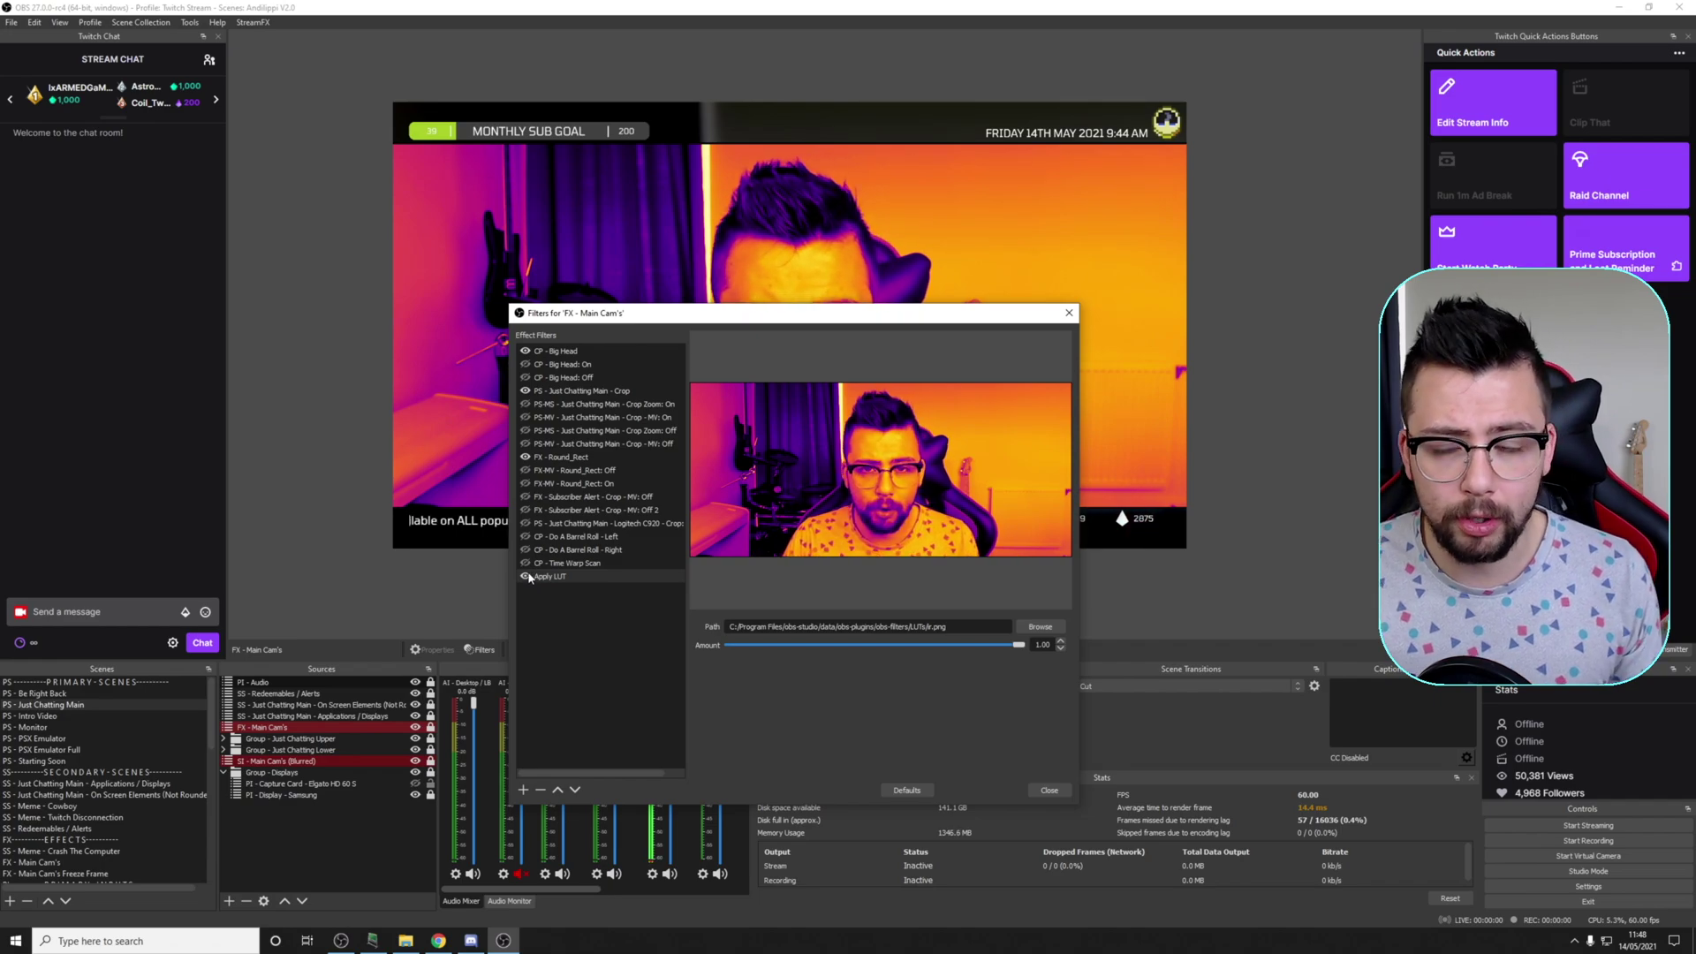
click(526, 576)
click(525, 578)
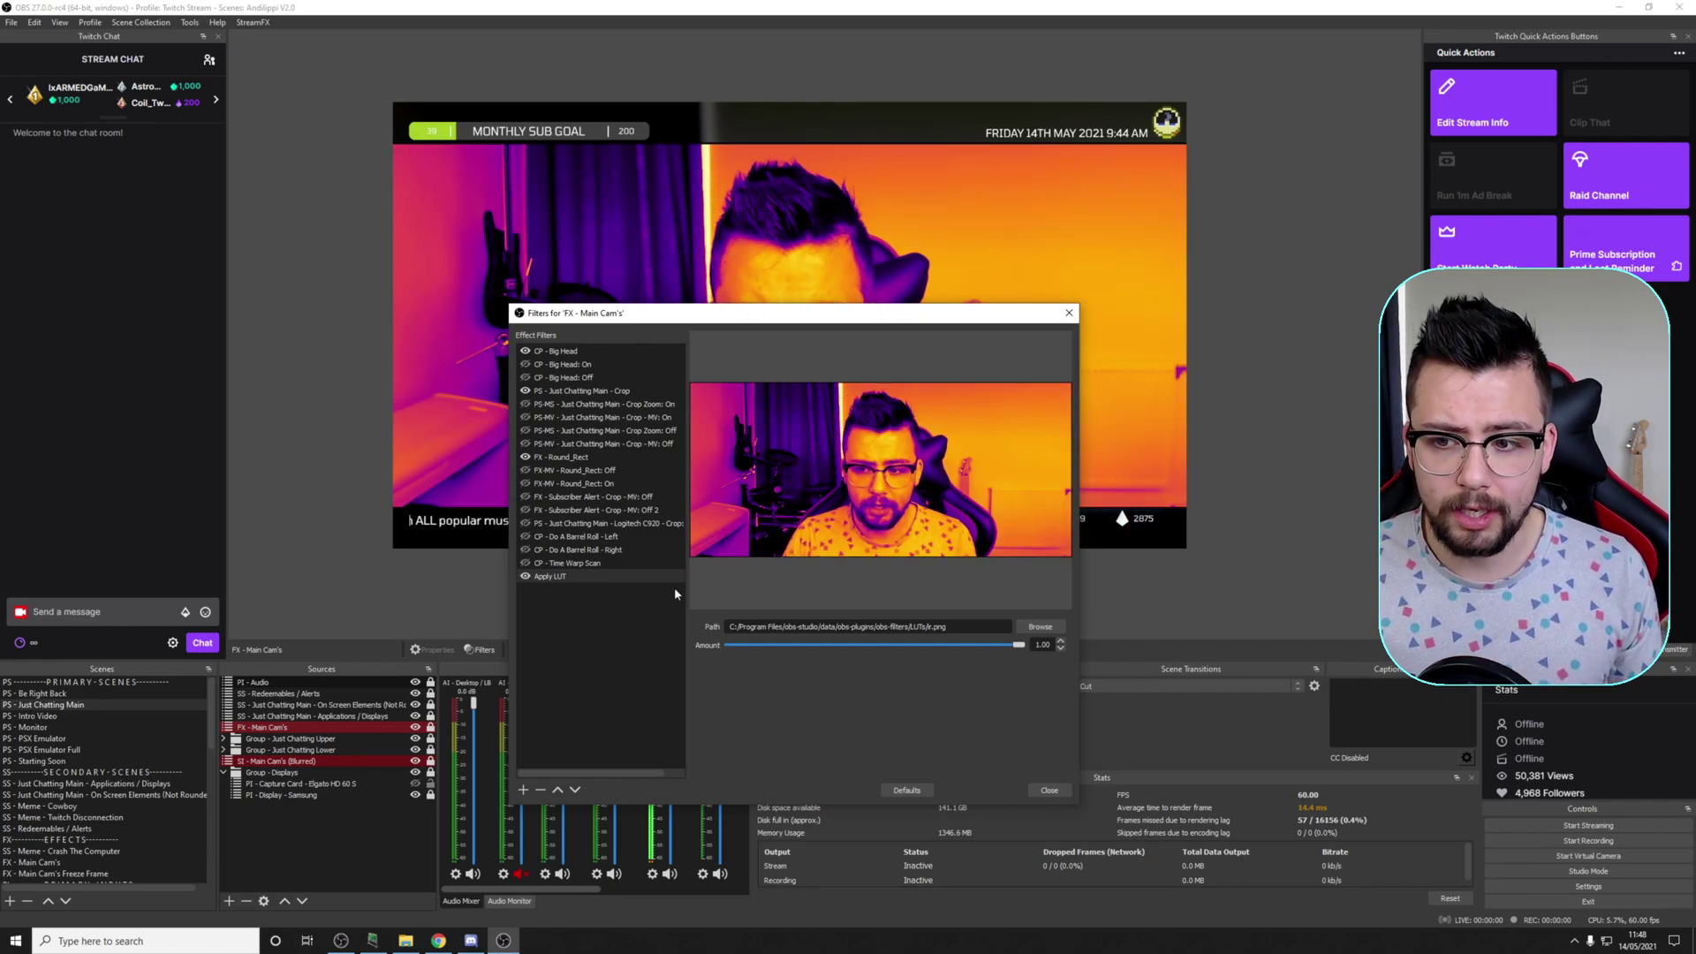
- Drop the LUT Amount to 0.11 and back to 1.00, then open the add-filter list
drag(1016, 646, 759, 646)
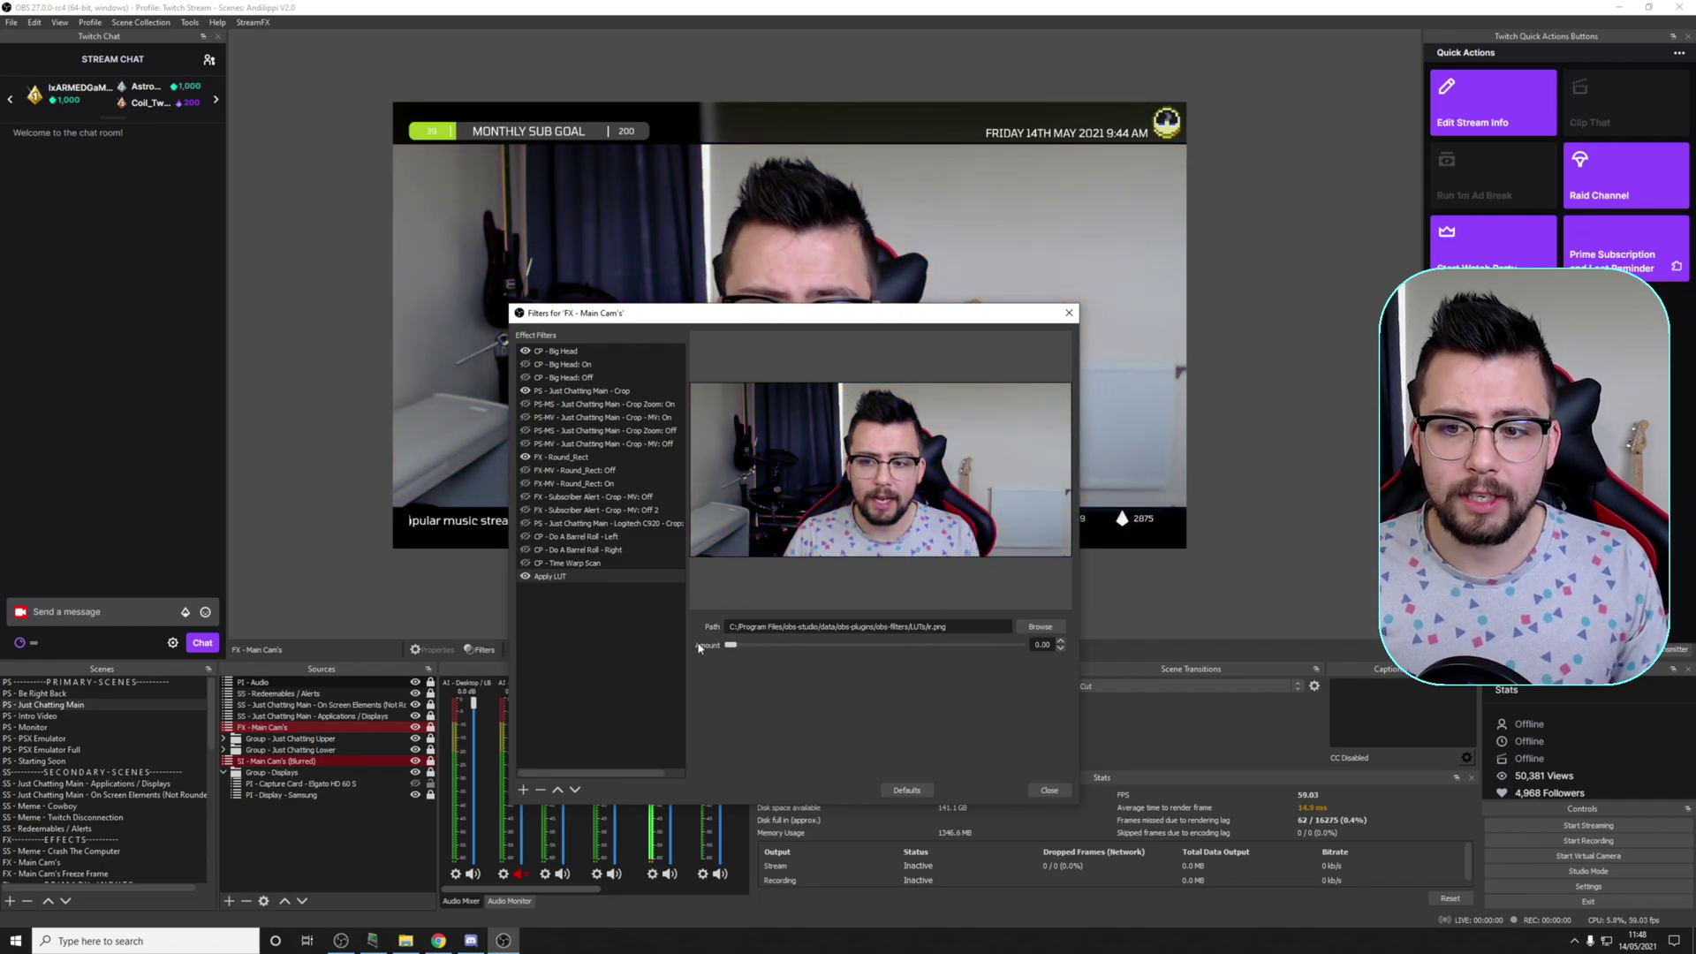
drag(910, 660, 1039, 656)
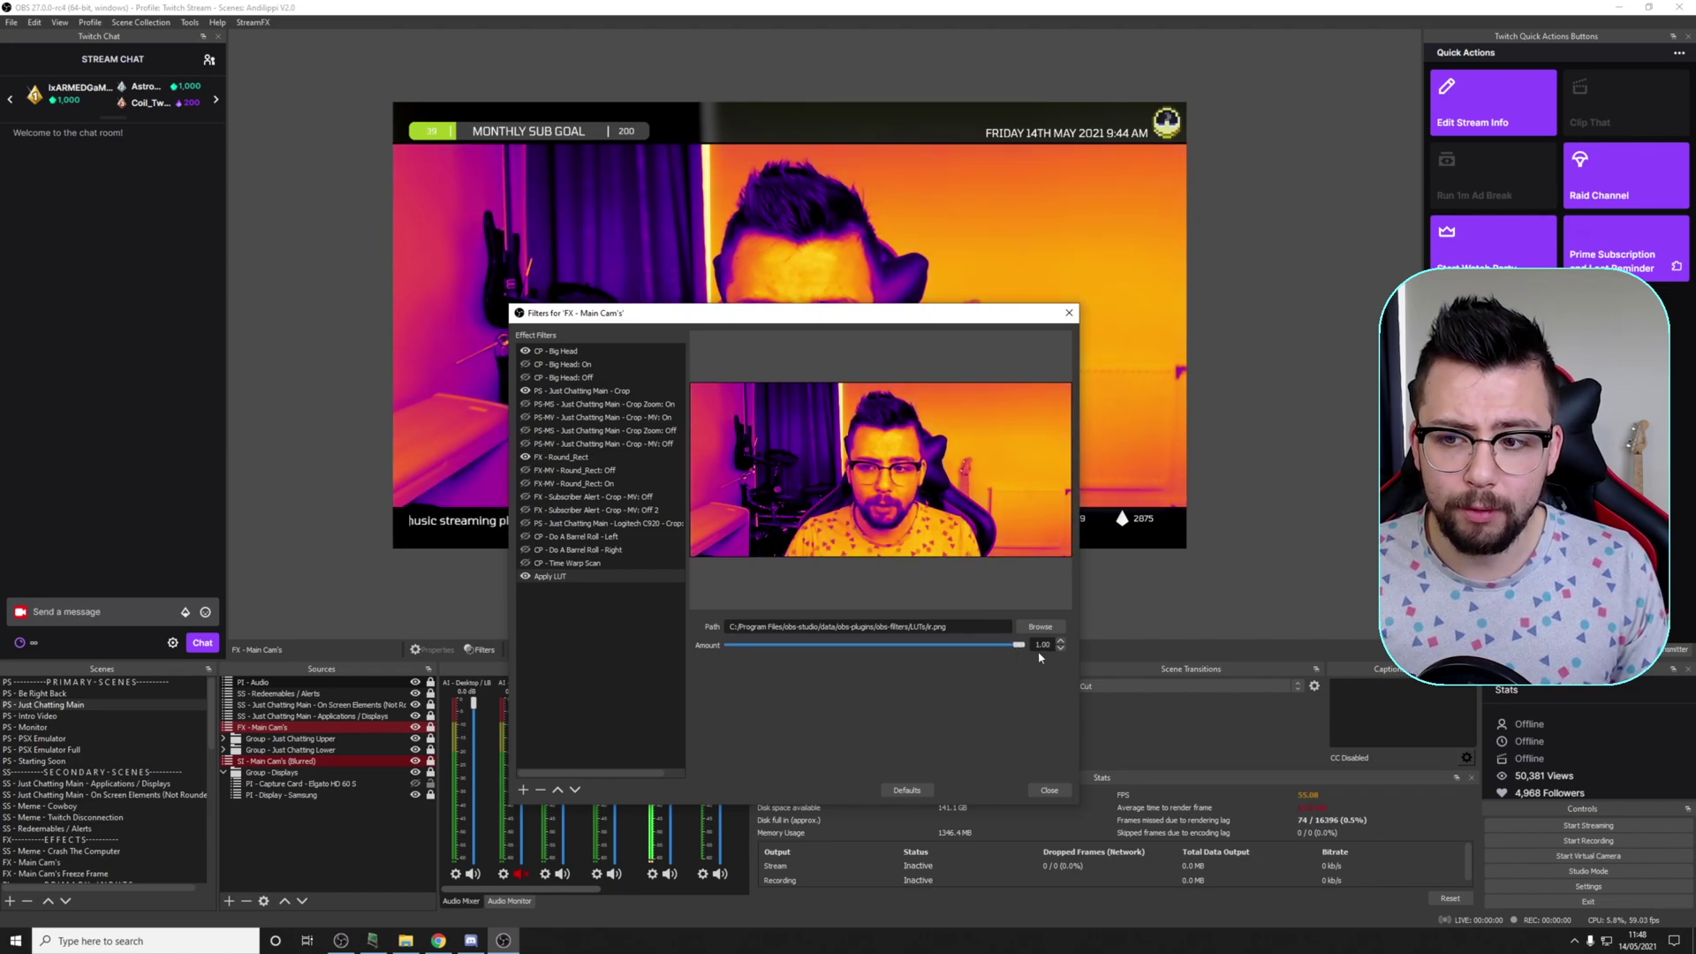
click(523, 790)
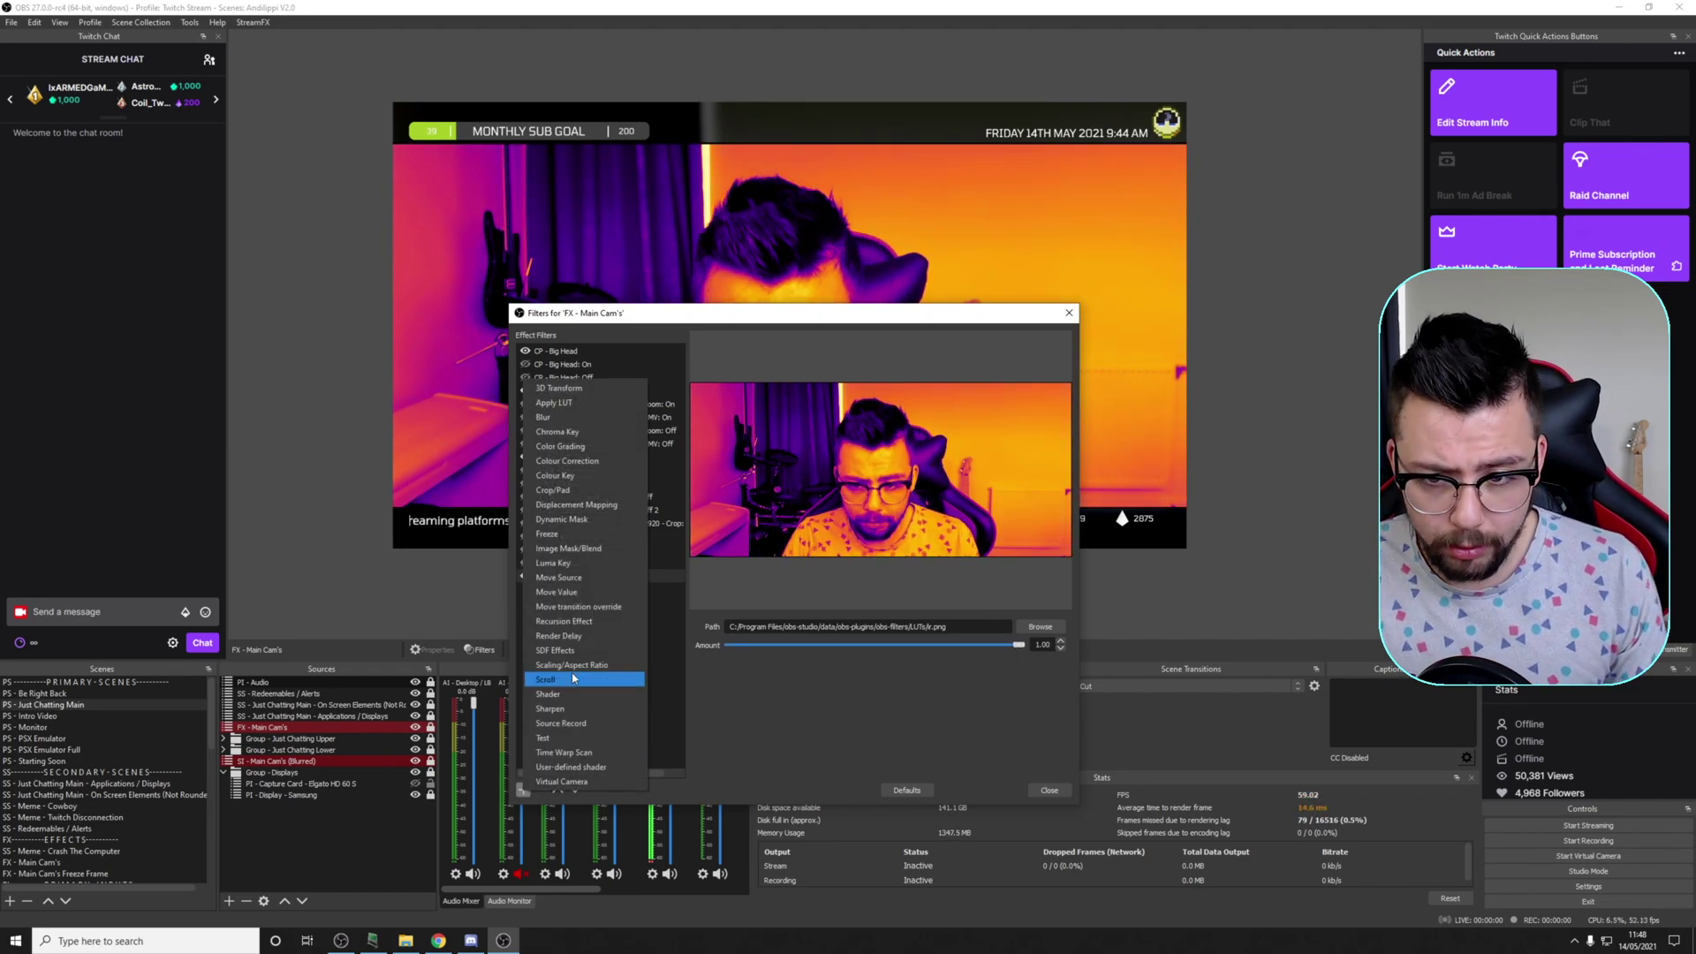
- Add a Move Value filter targeting the Apply LUT filter's Amount setting
click(570, 594)
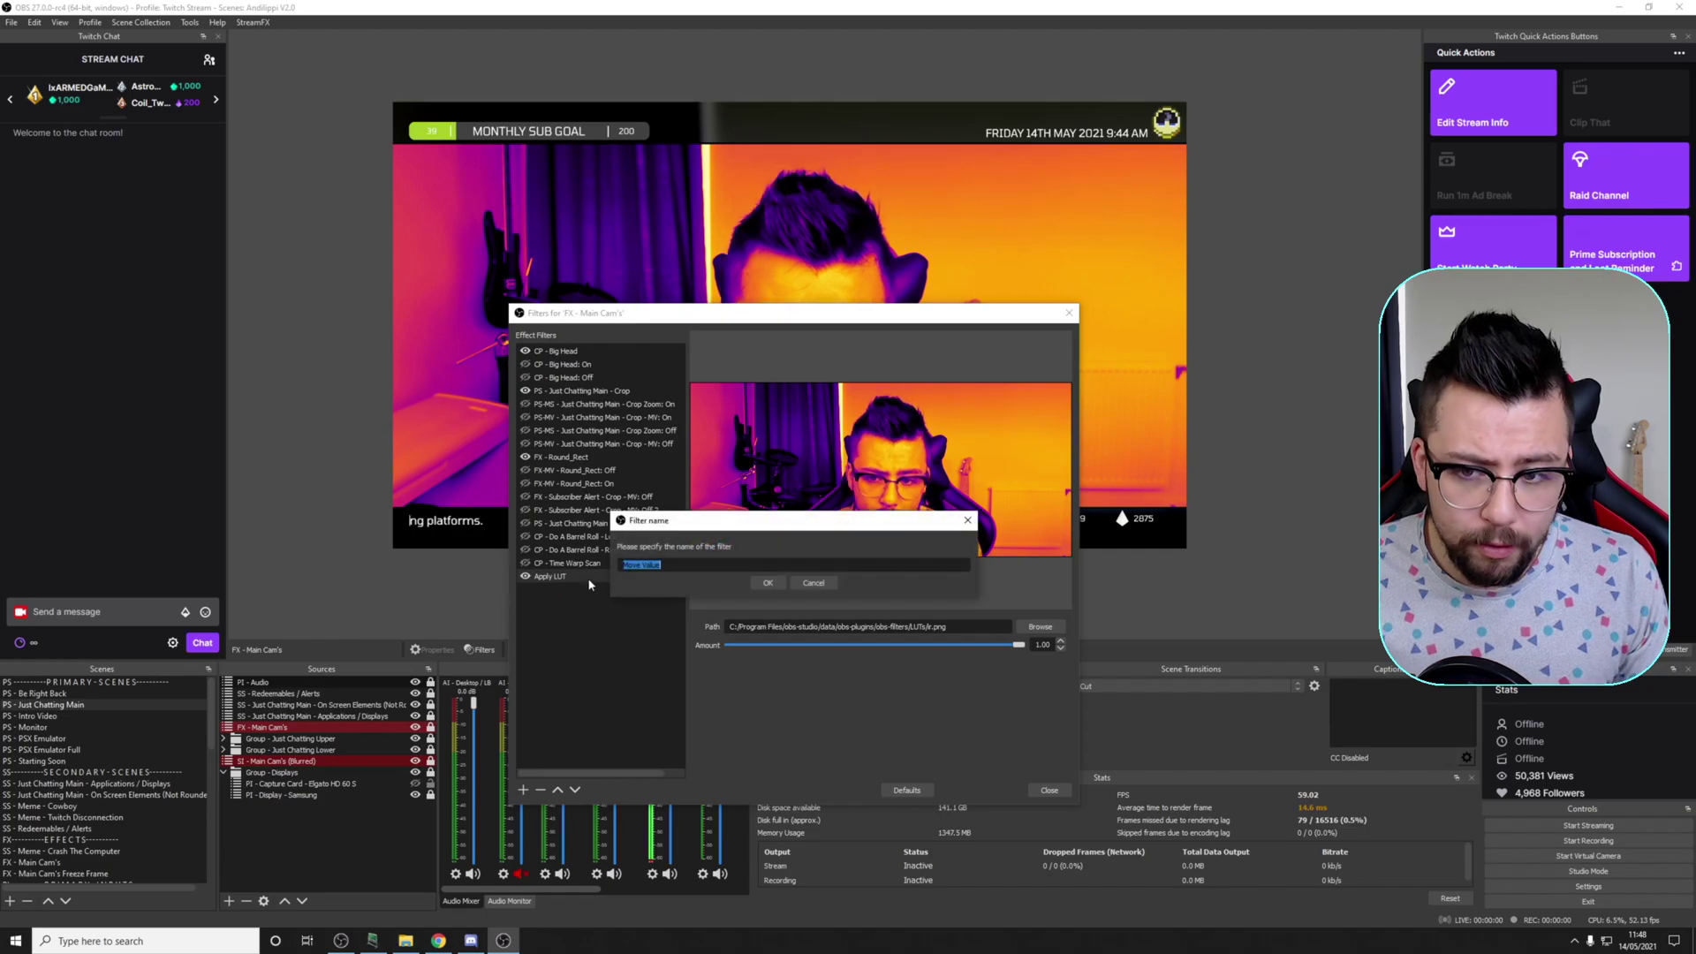
click(766, 583)
click(811, 626)
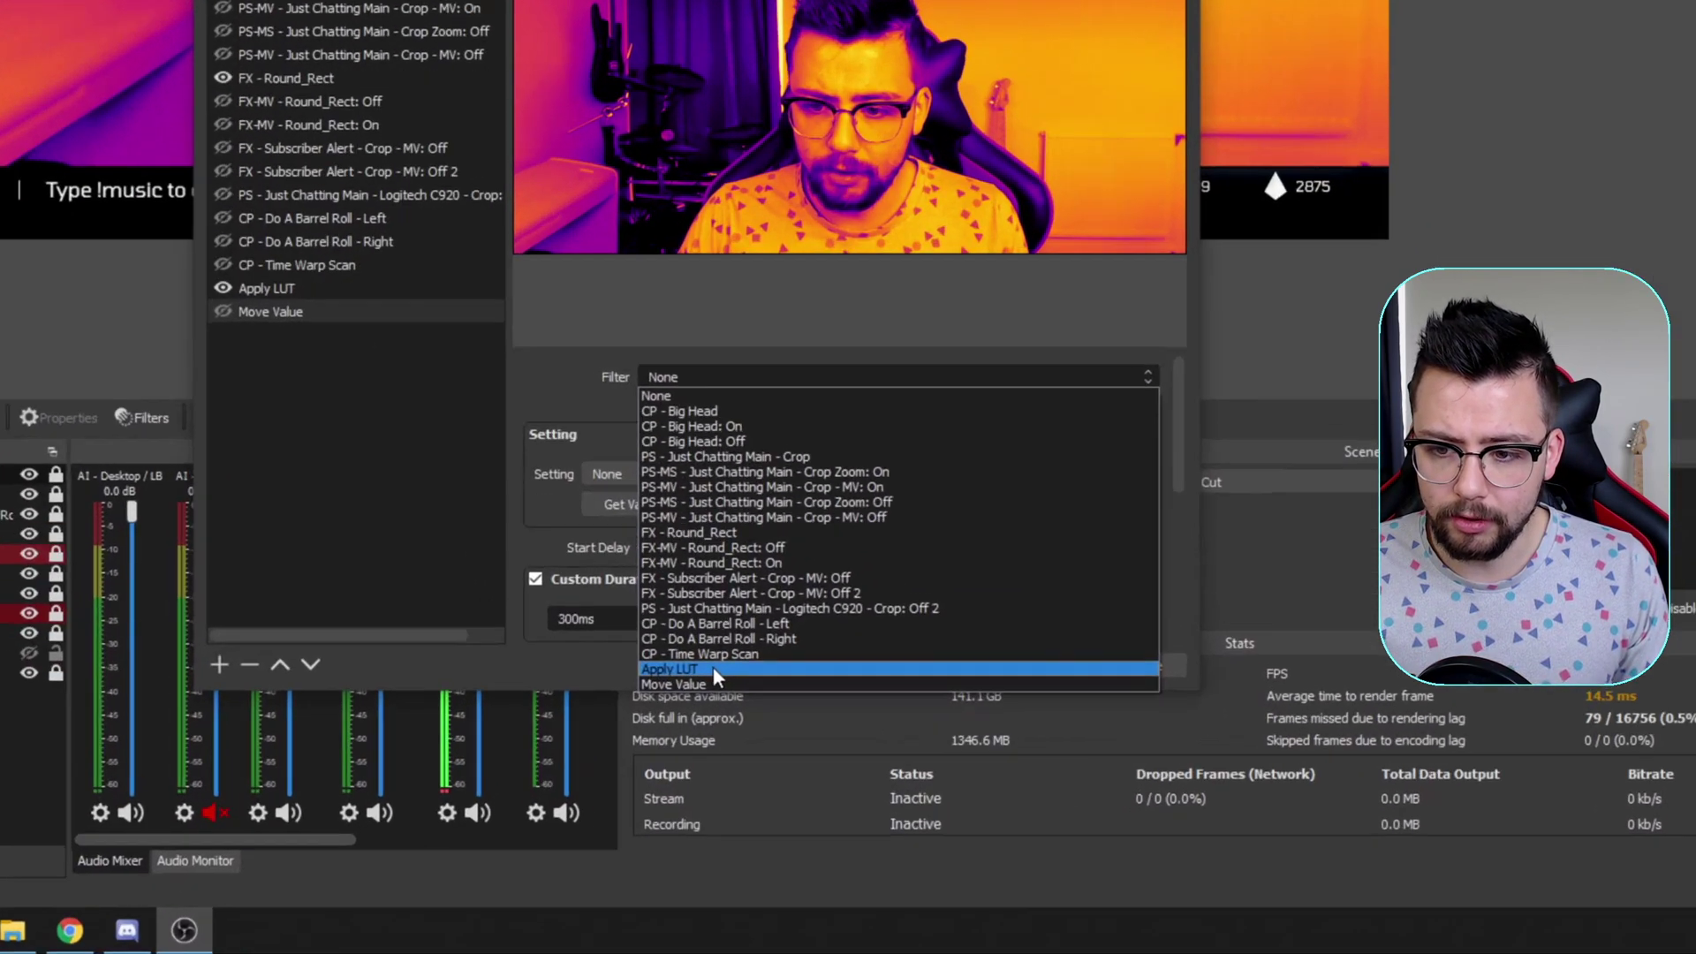
click(805, 792)
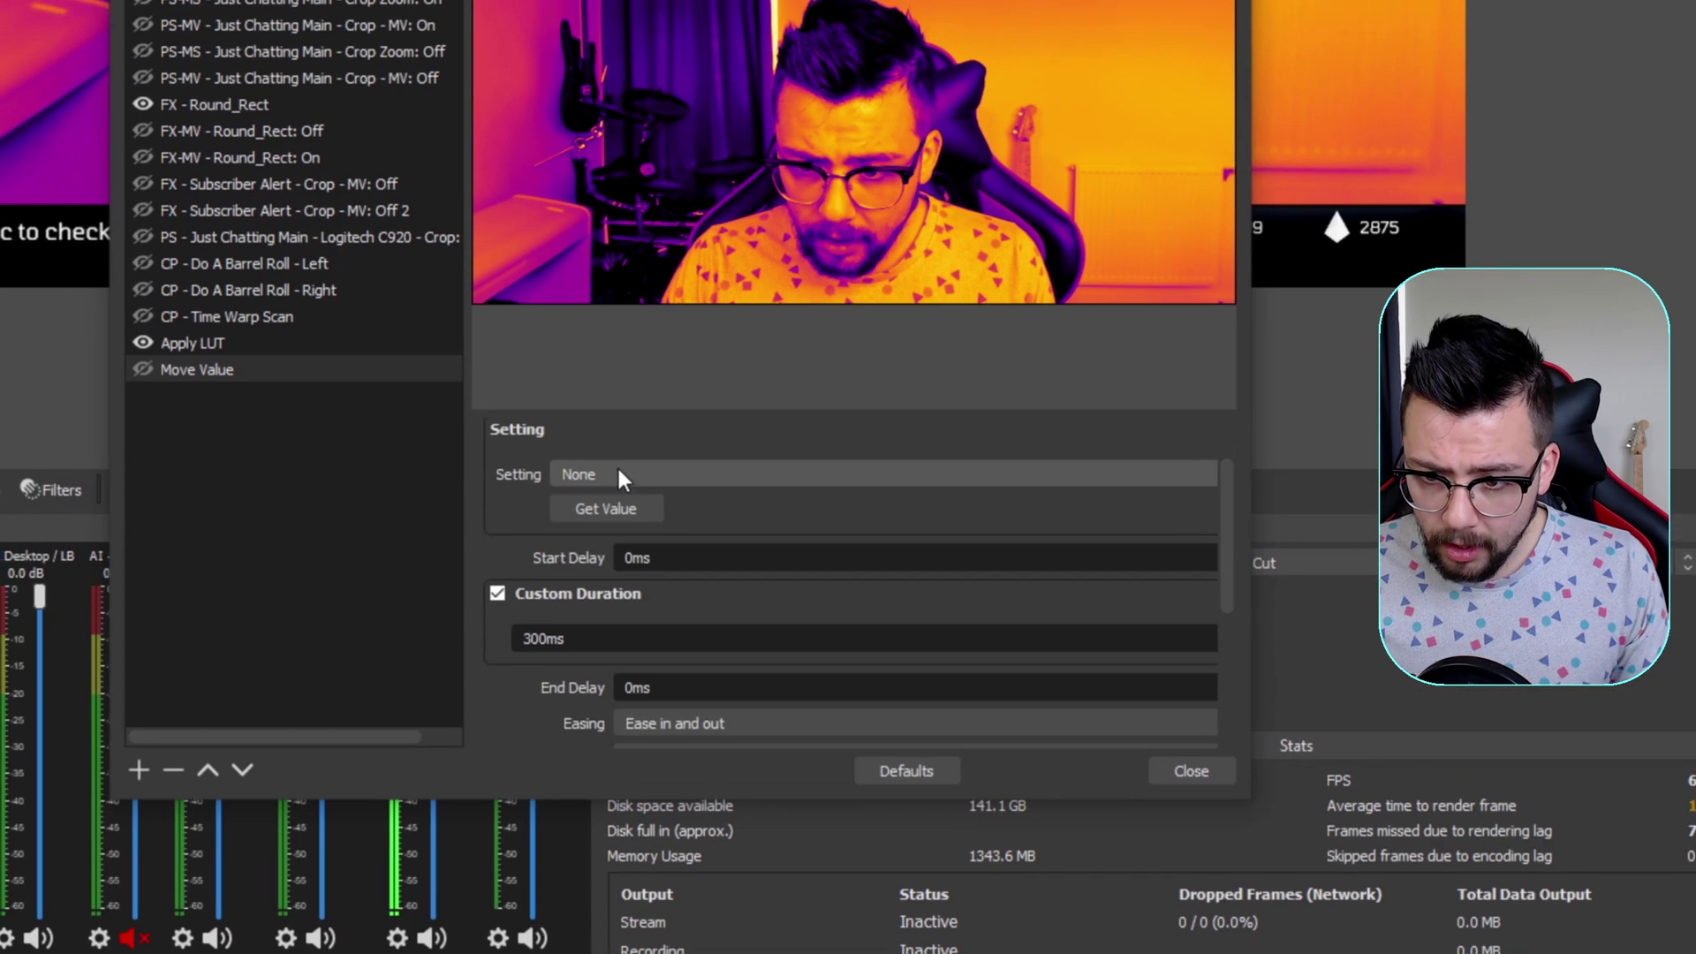
click(618, 477)
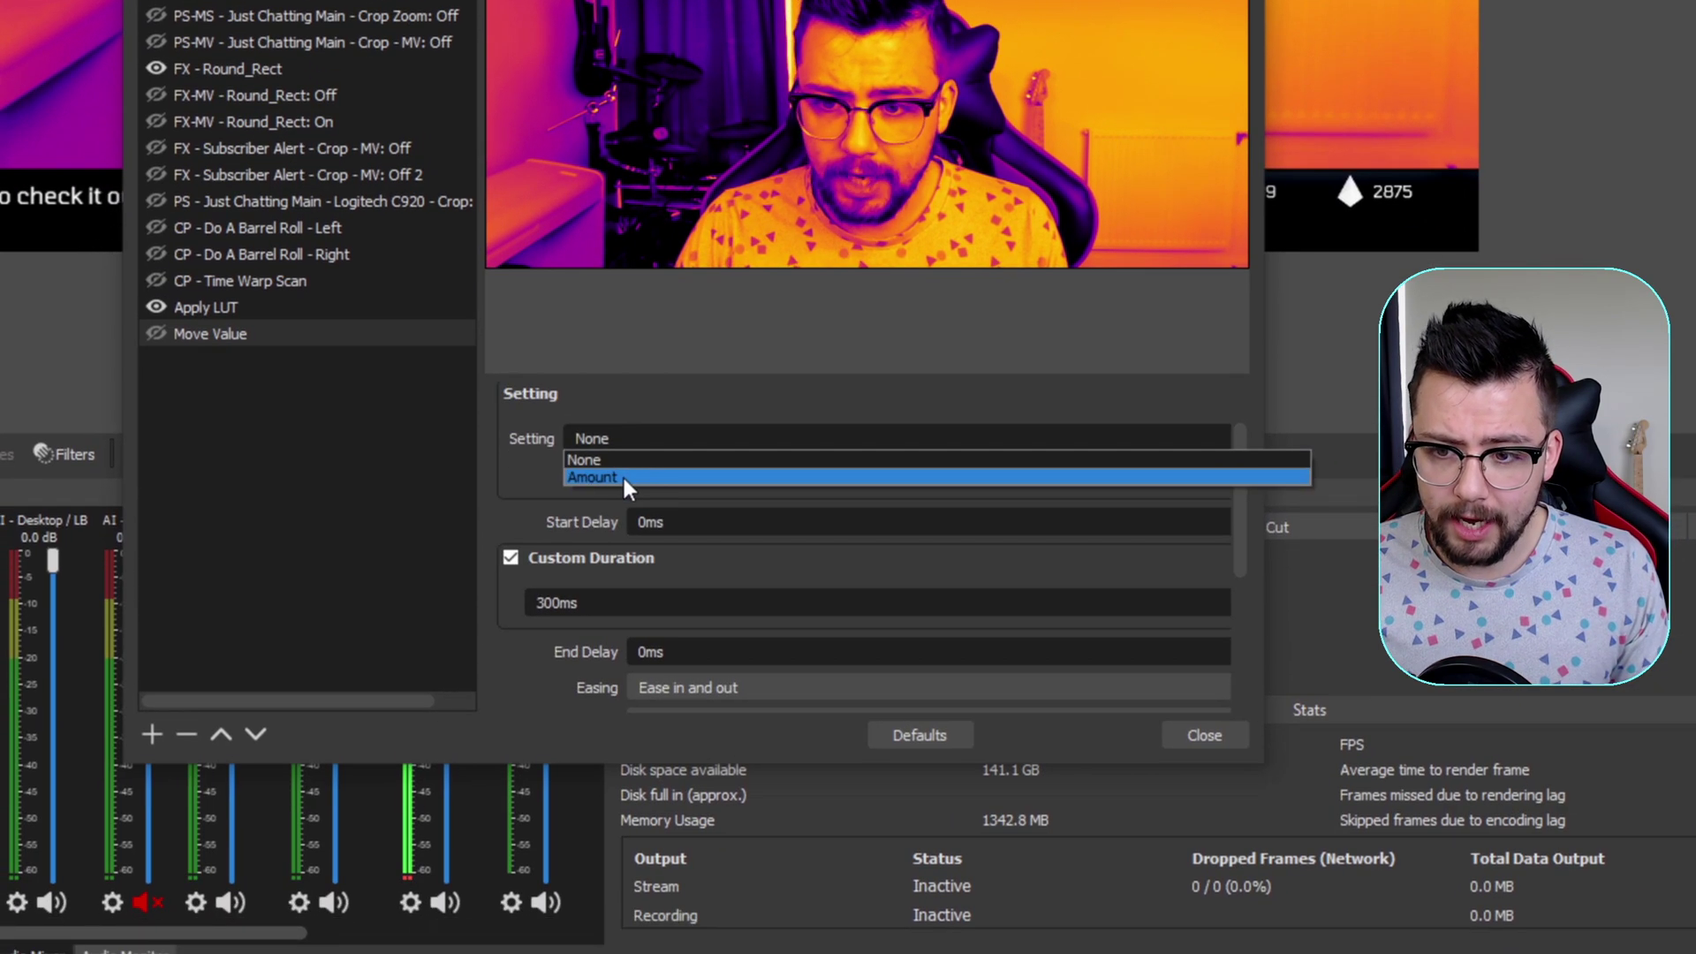
click(622, 515)
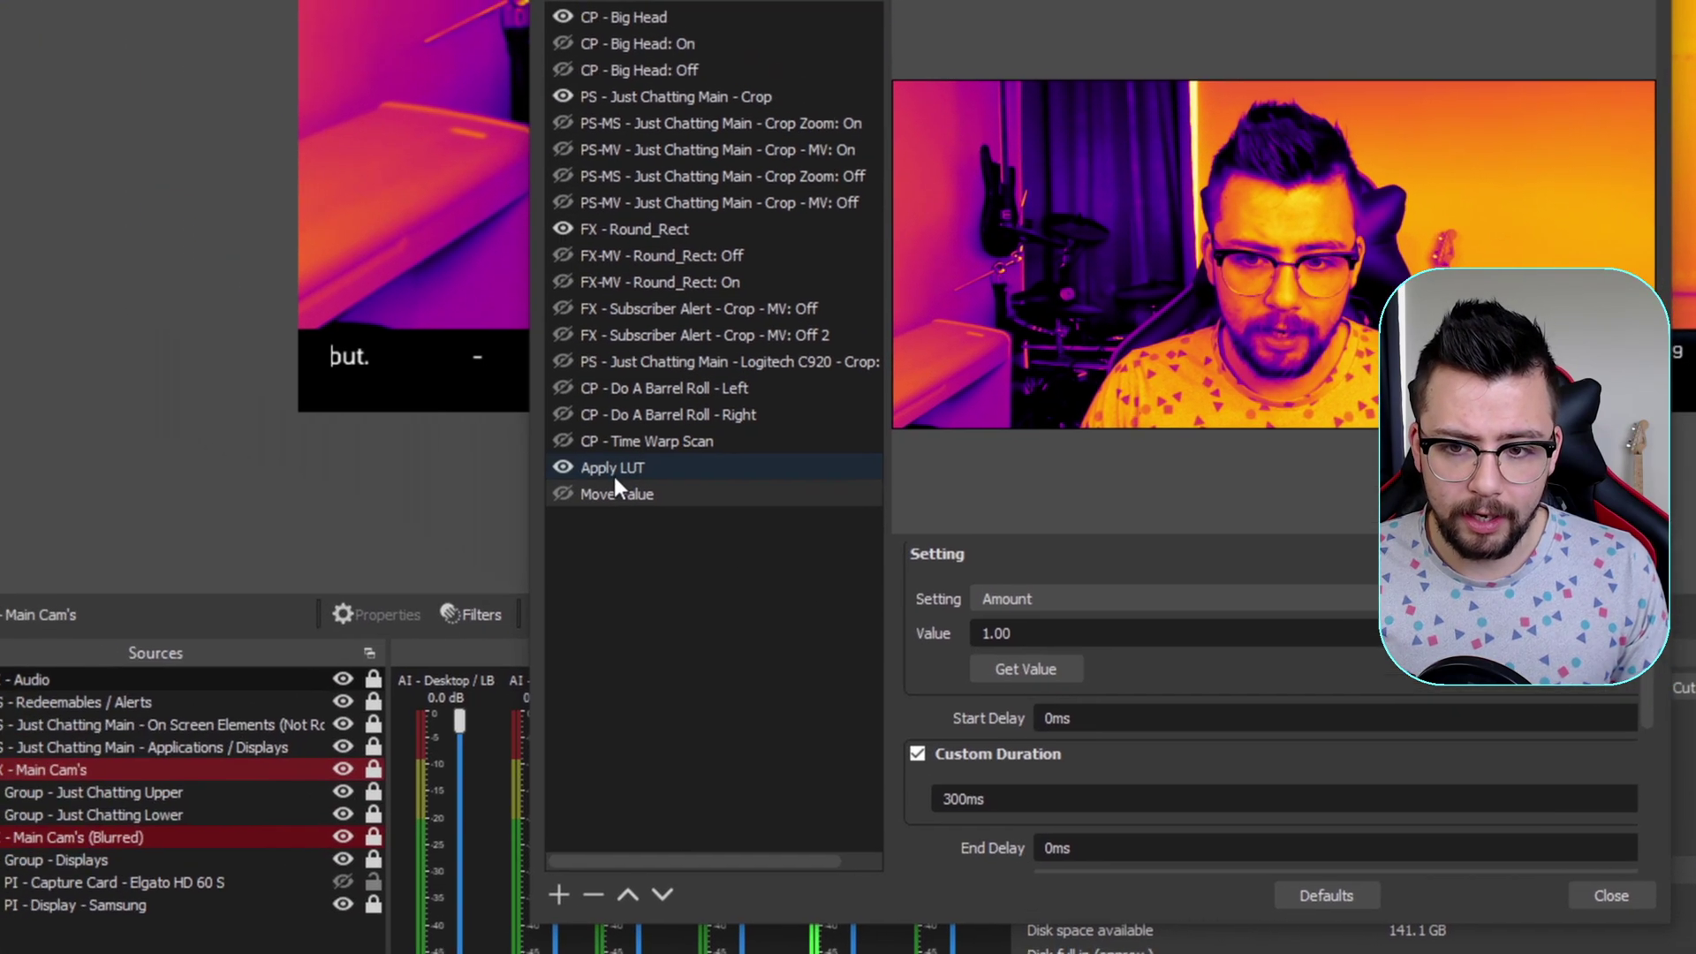
- Turn the Apply LUT Amount down to 0.00 and trigger the move to preview the fade
click(256, 280)
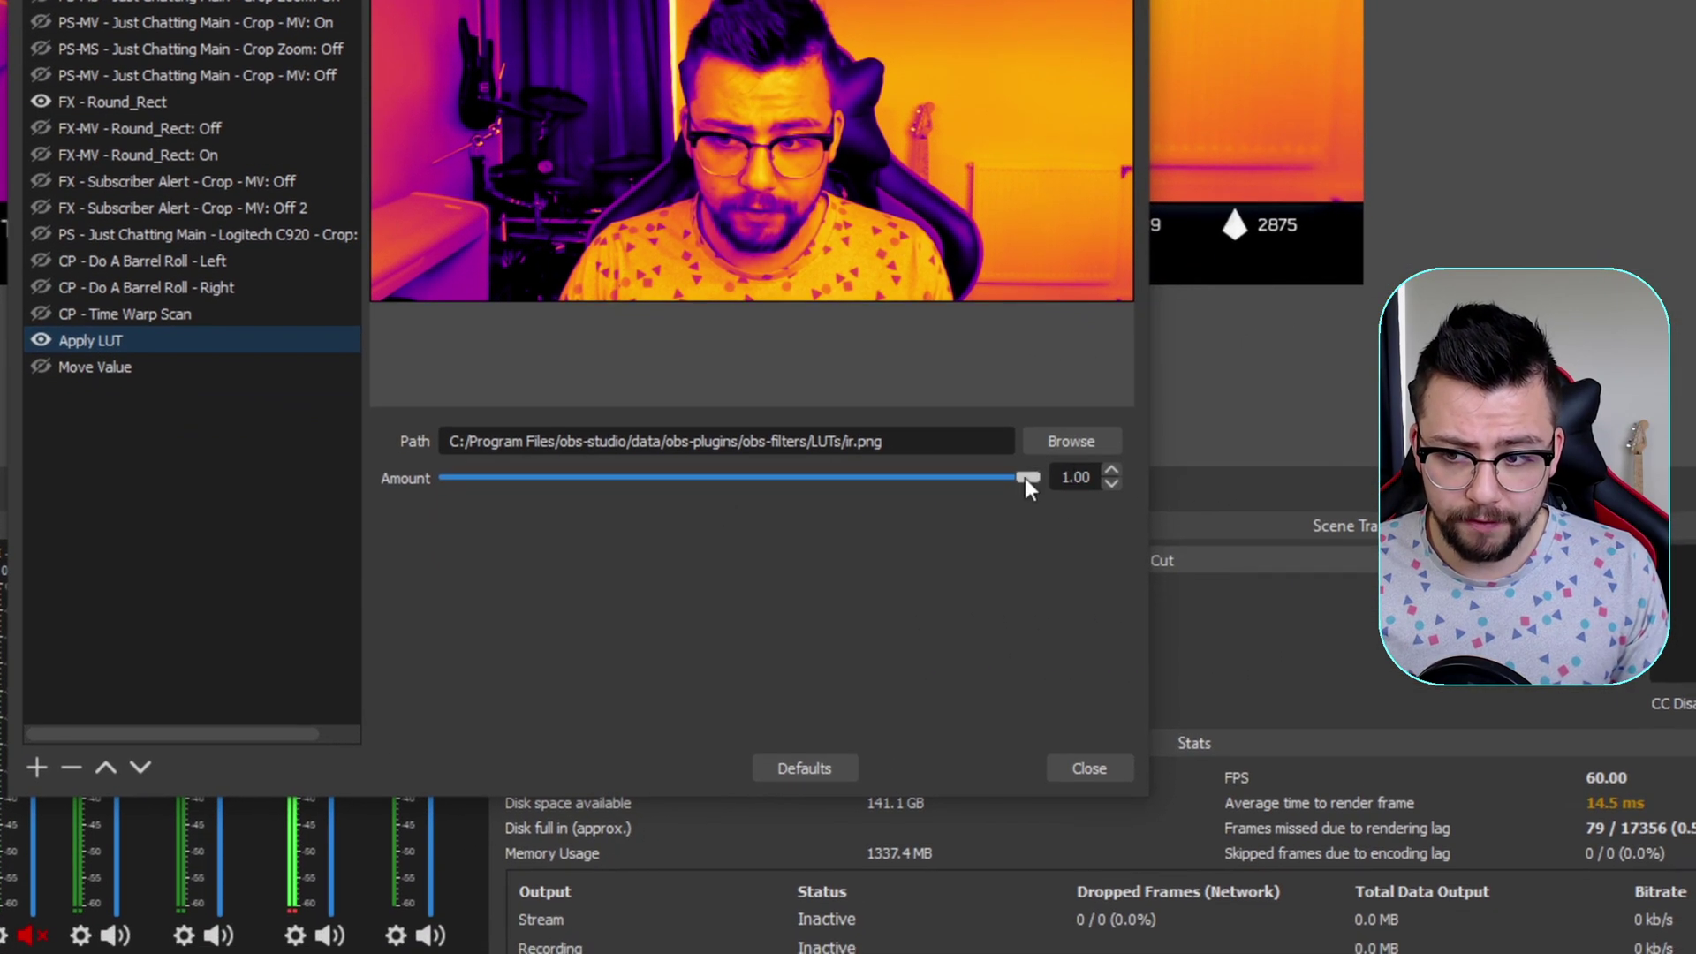
drag(1443, 462, 777, 468)
click(260, 372)
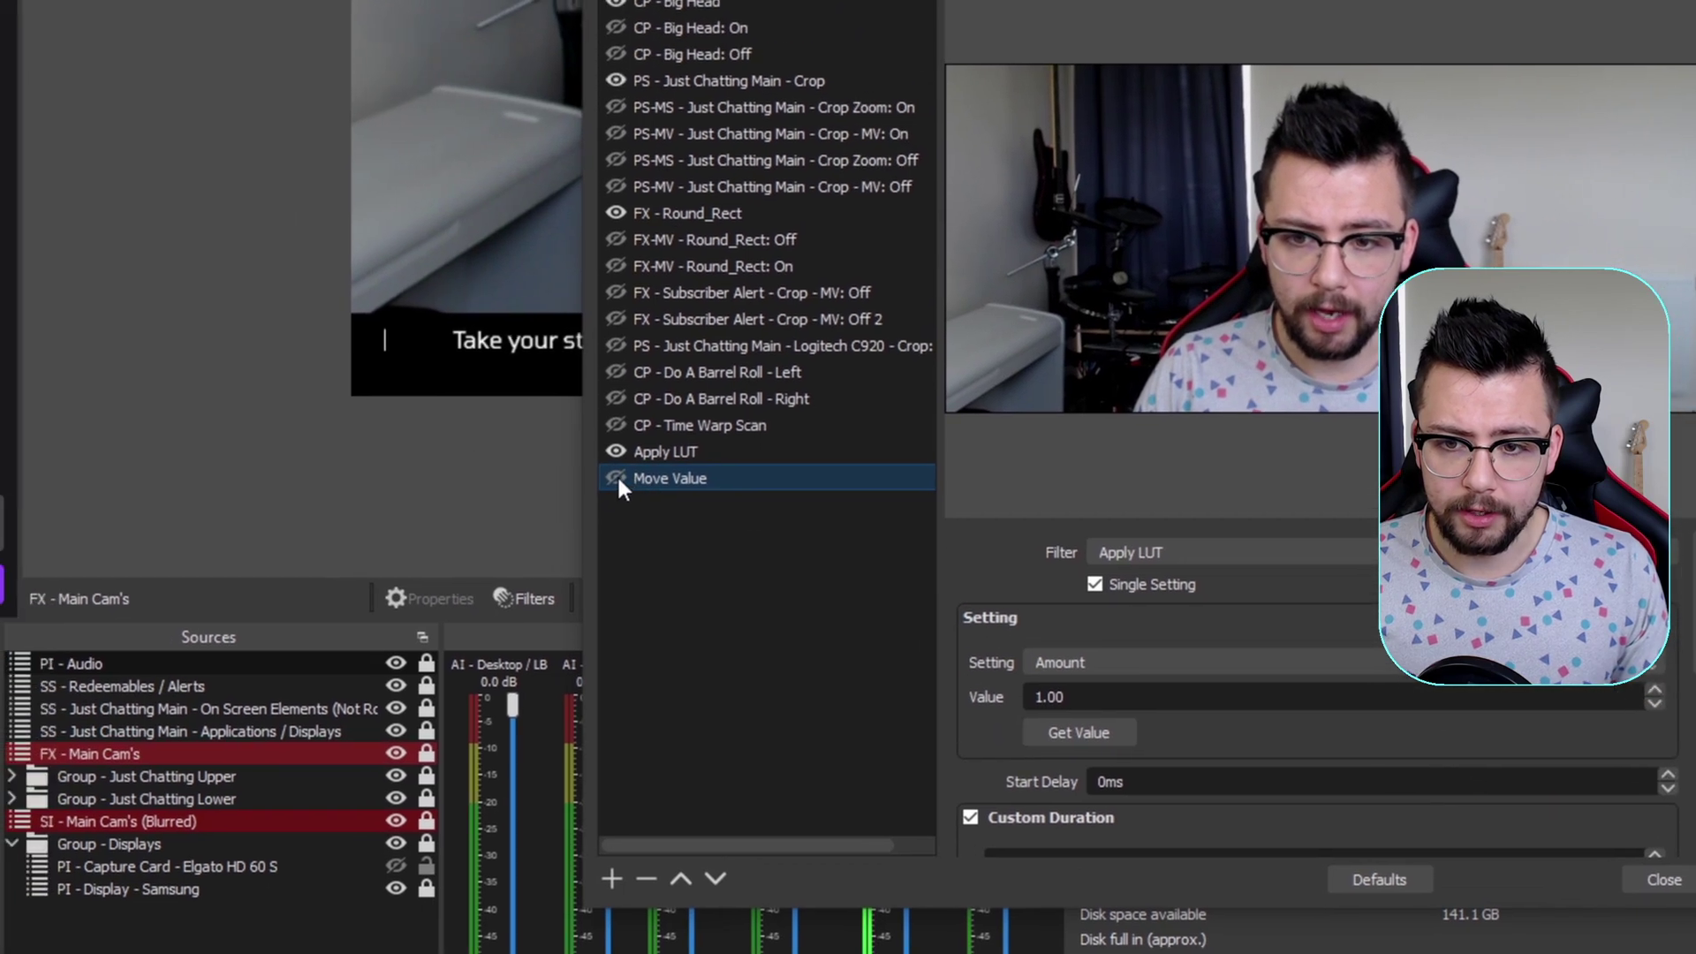
click(617, 479)
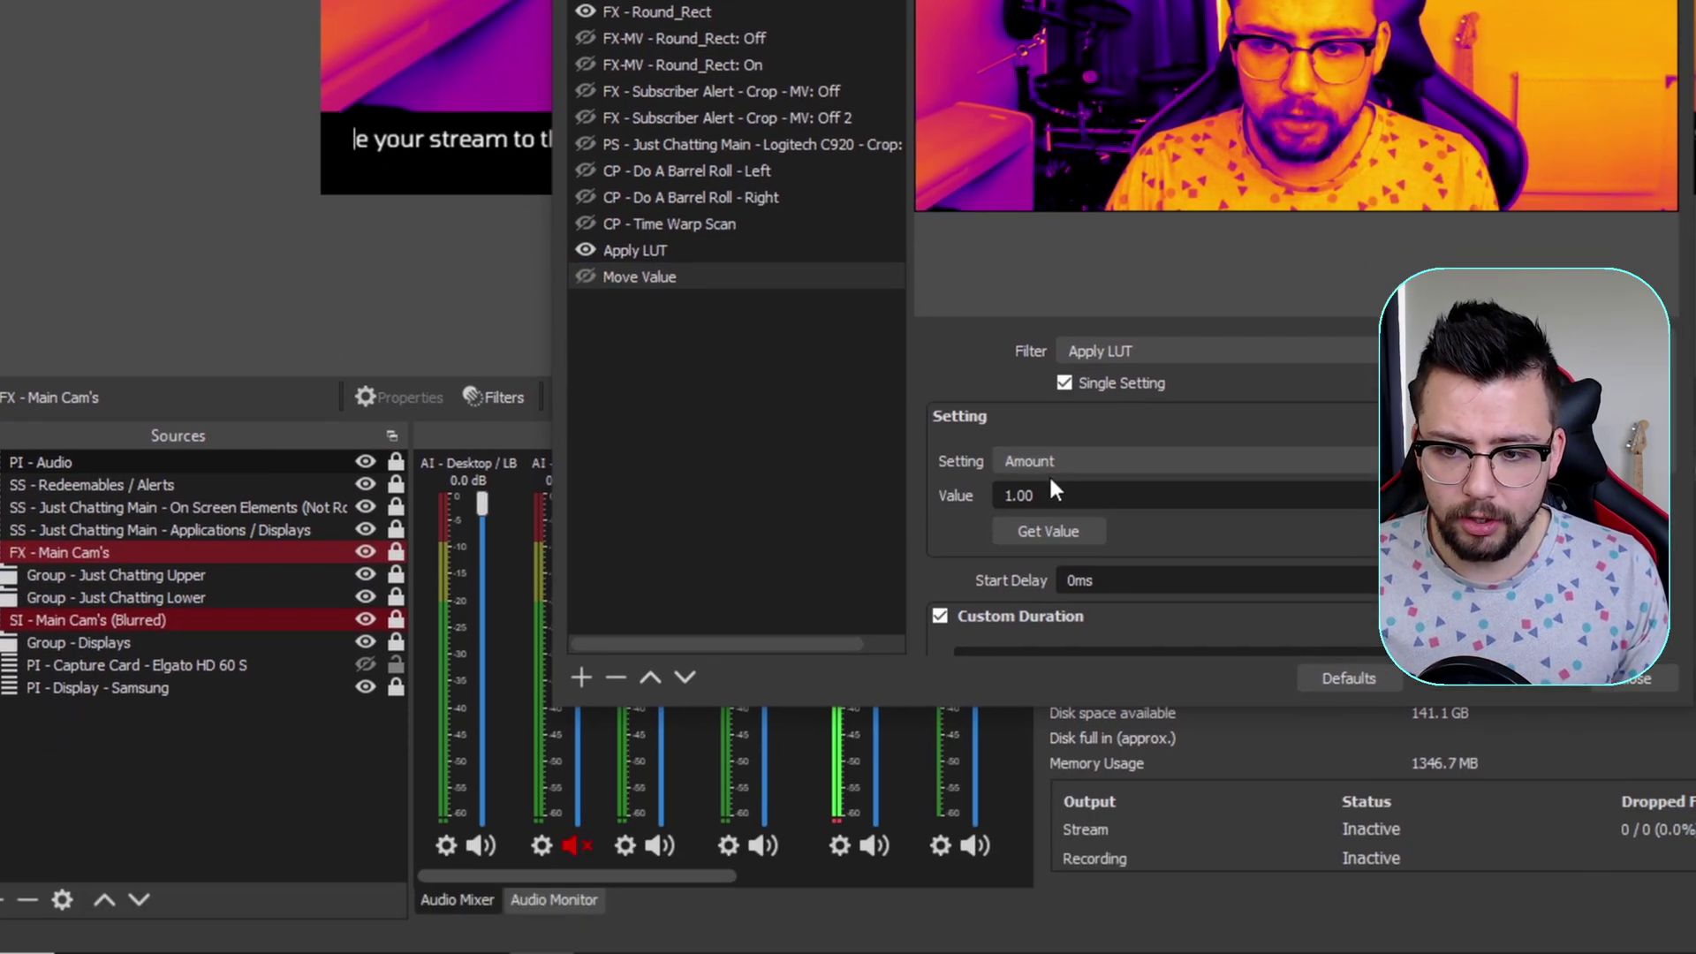
- Set the move's duration to 3000ms with No easing
scroll(1059, 742, down, 3)
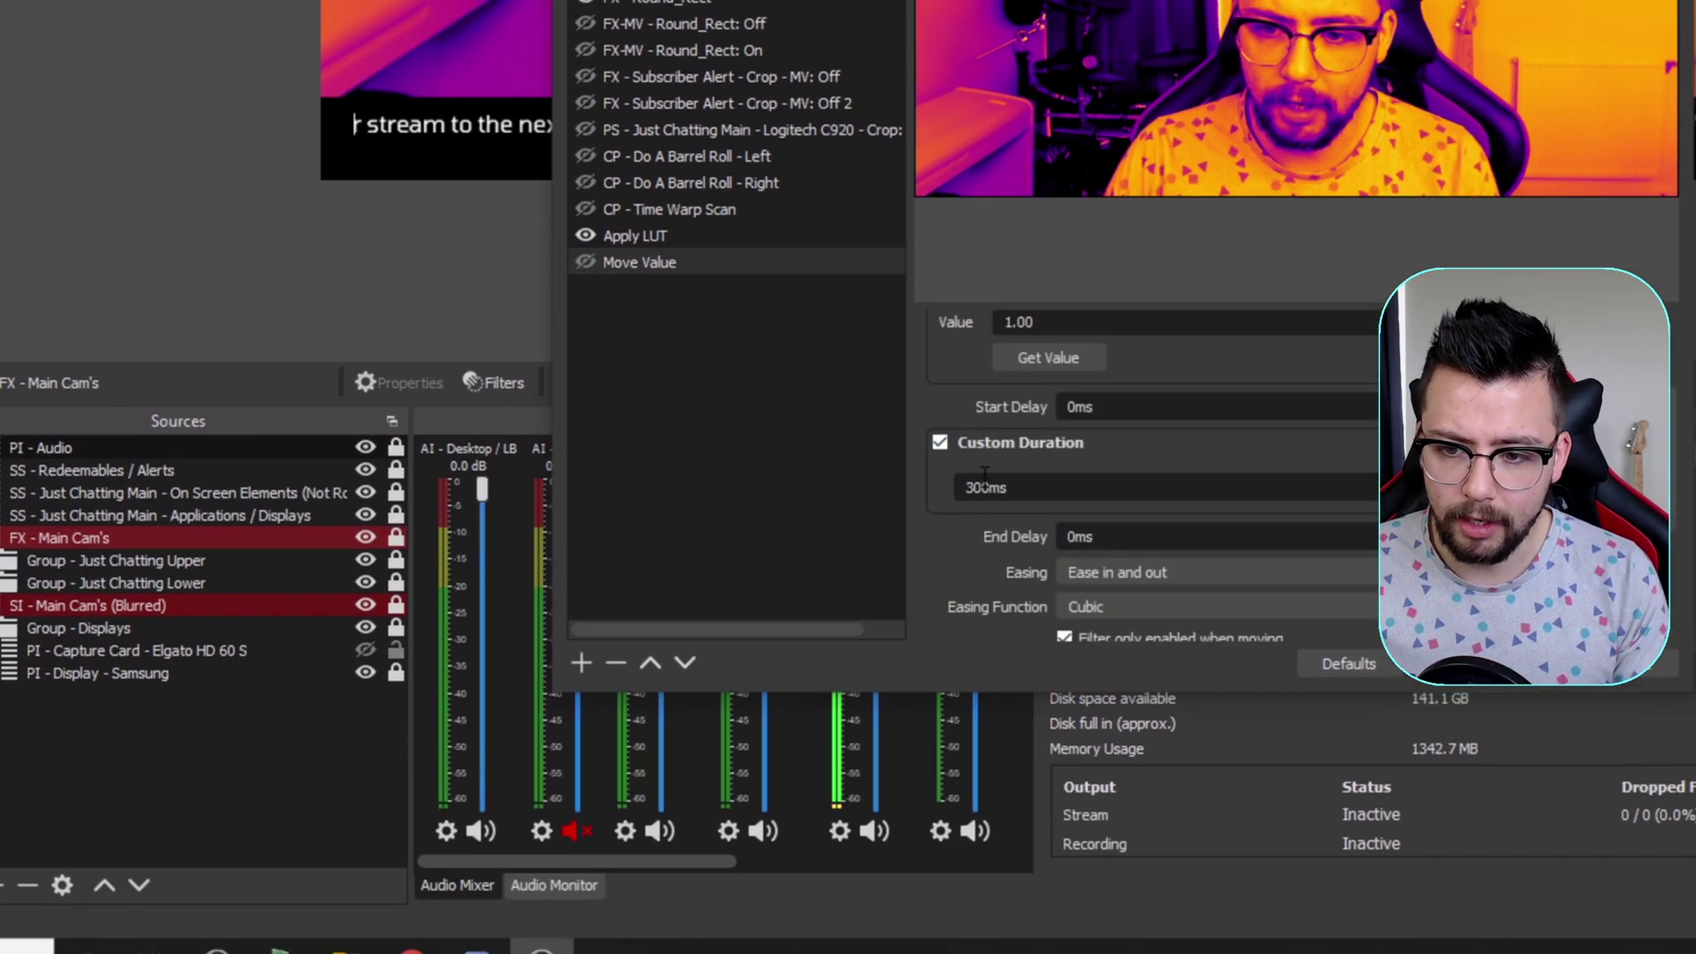
click(985, 482)
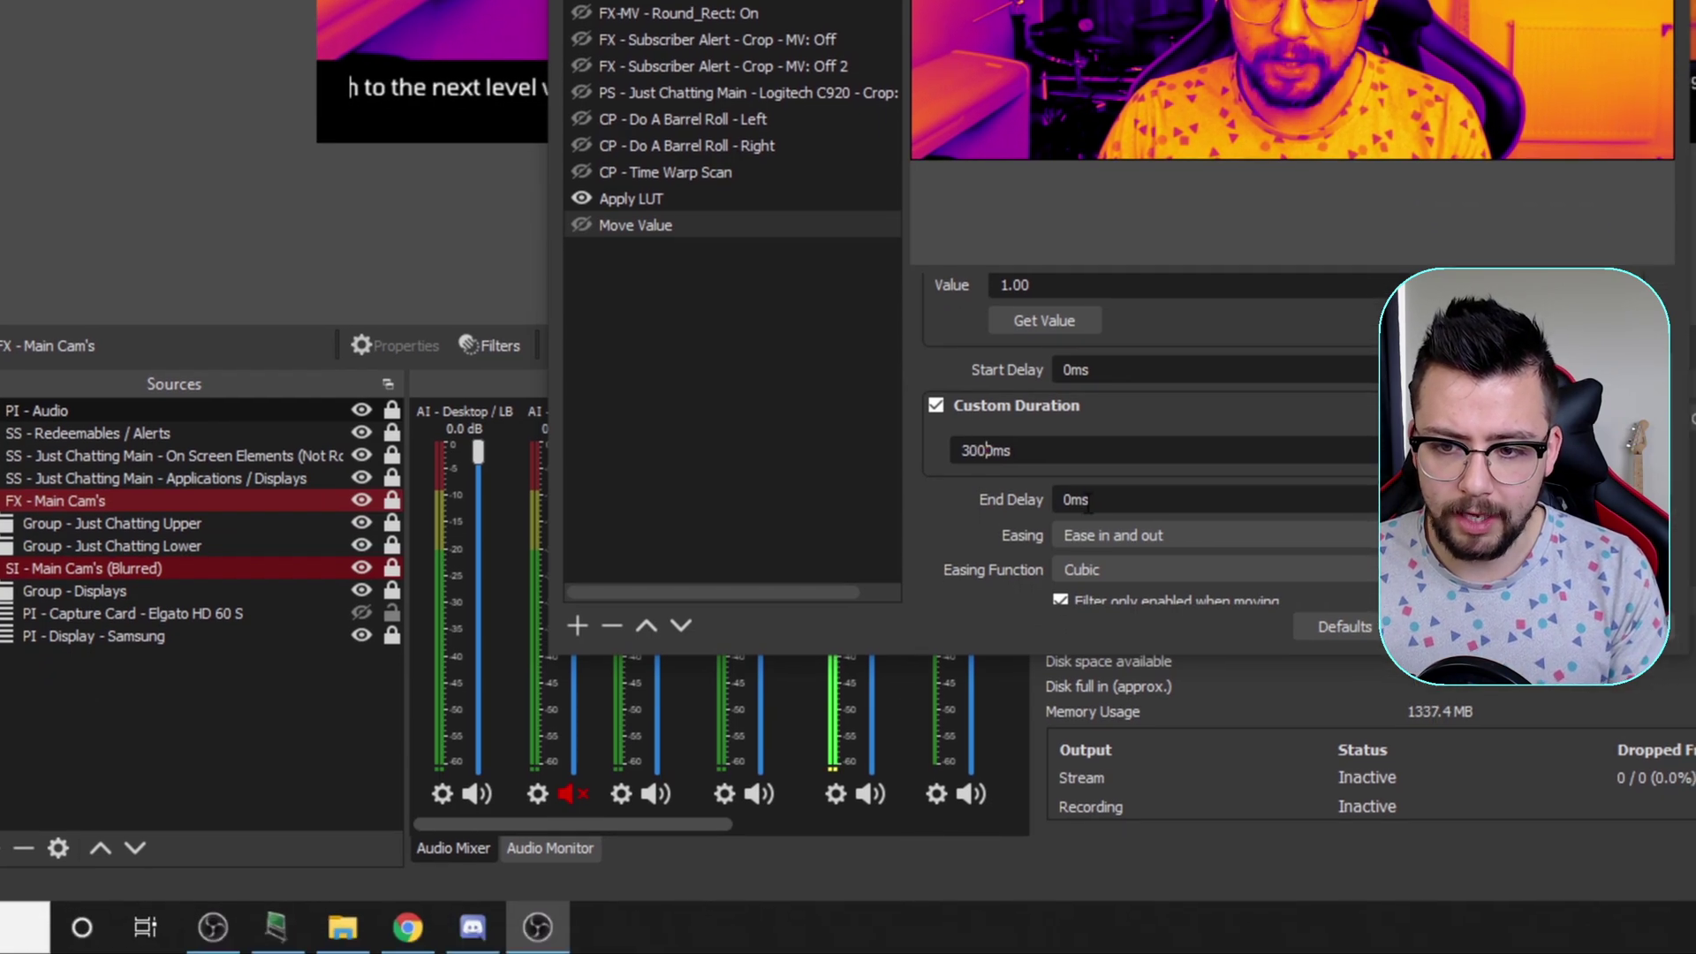
text(0)
click(1095, 535)
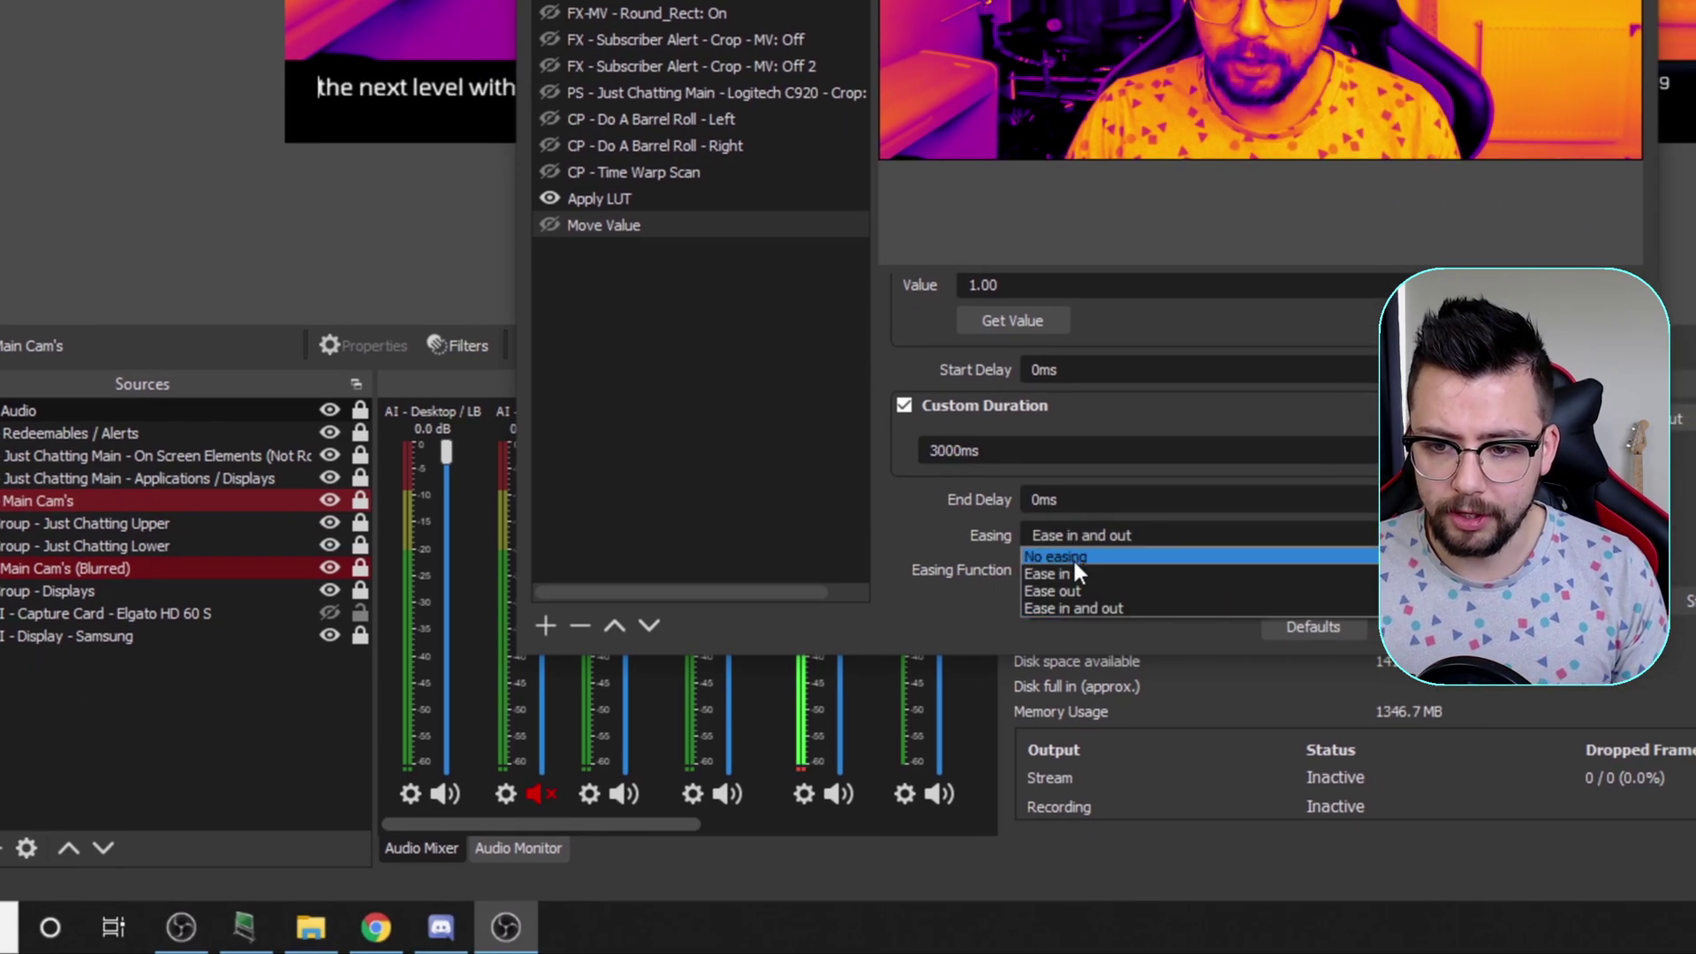
click(1095, 560)
- Reset the Apply LUT Amount to 0.00 as the animation's starting point
scroll(1012, 494, down, 2)
scroll(977, 477, down, 2)
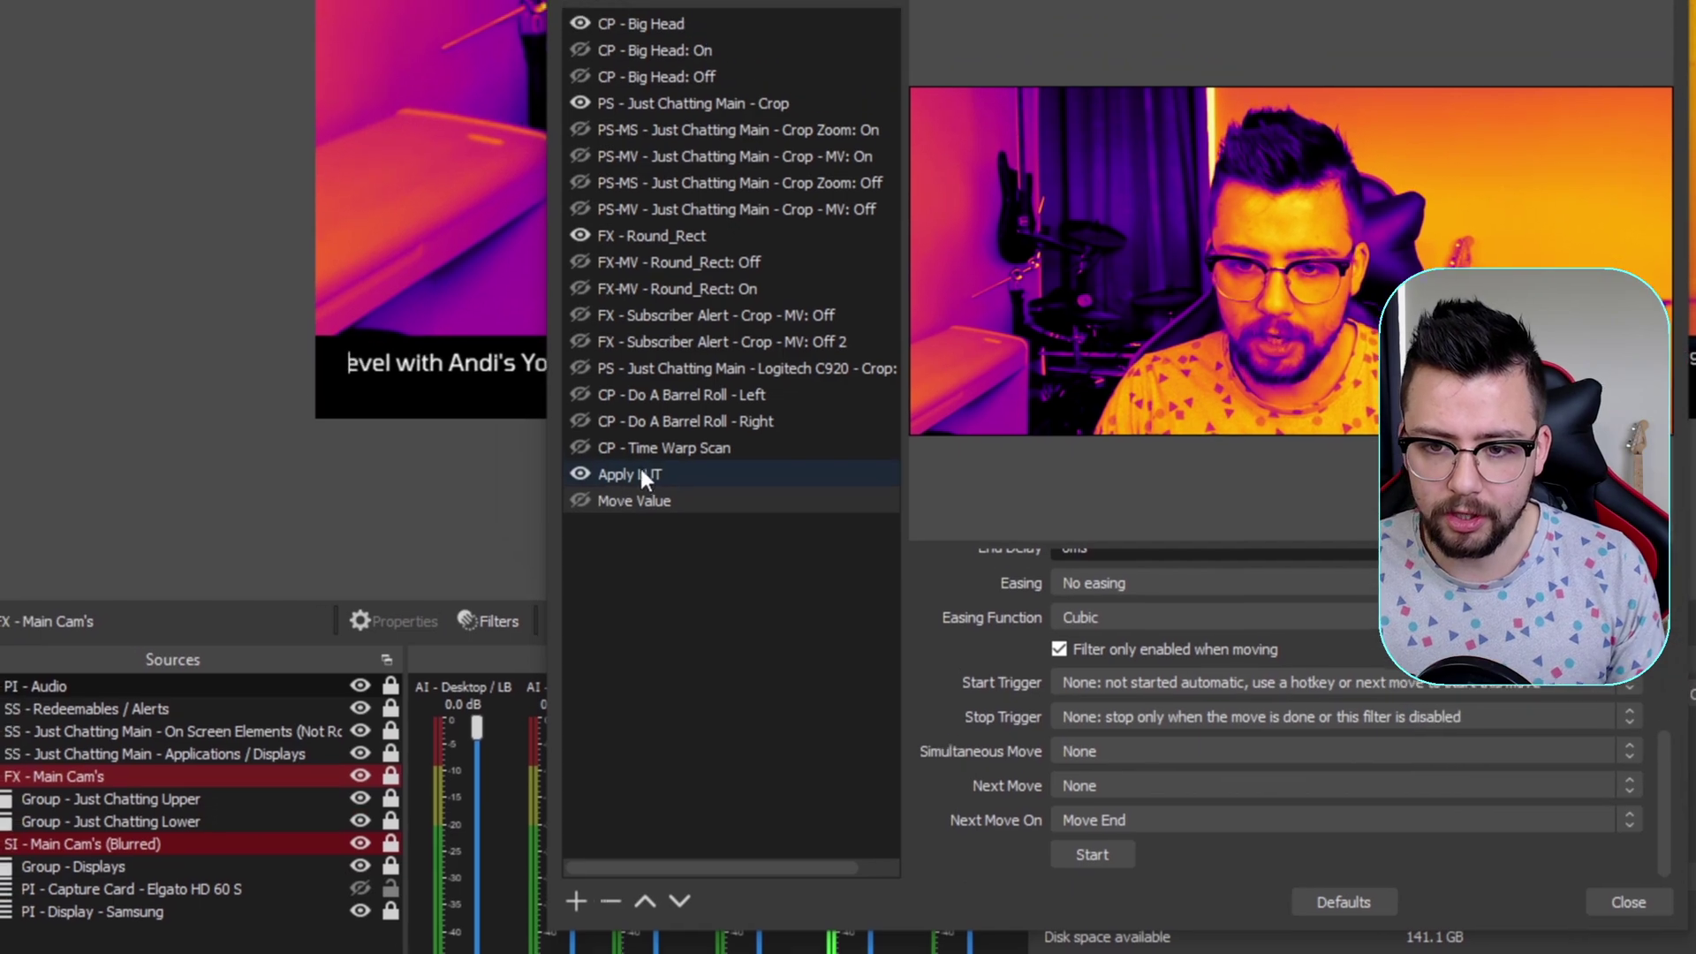
click(609, 223)
drag(1567, 583, 925, 576)
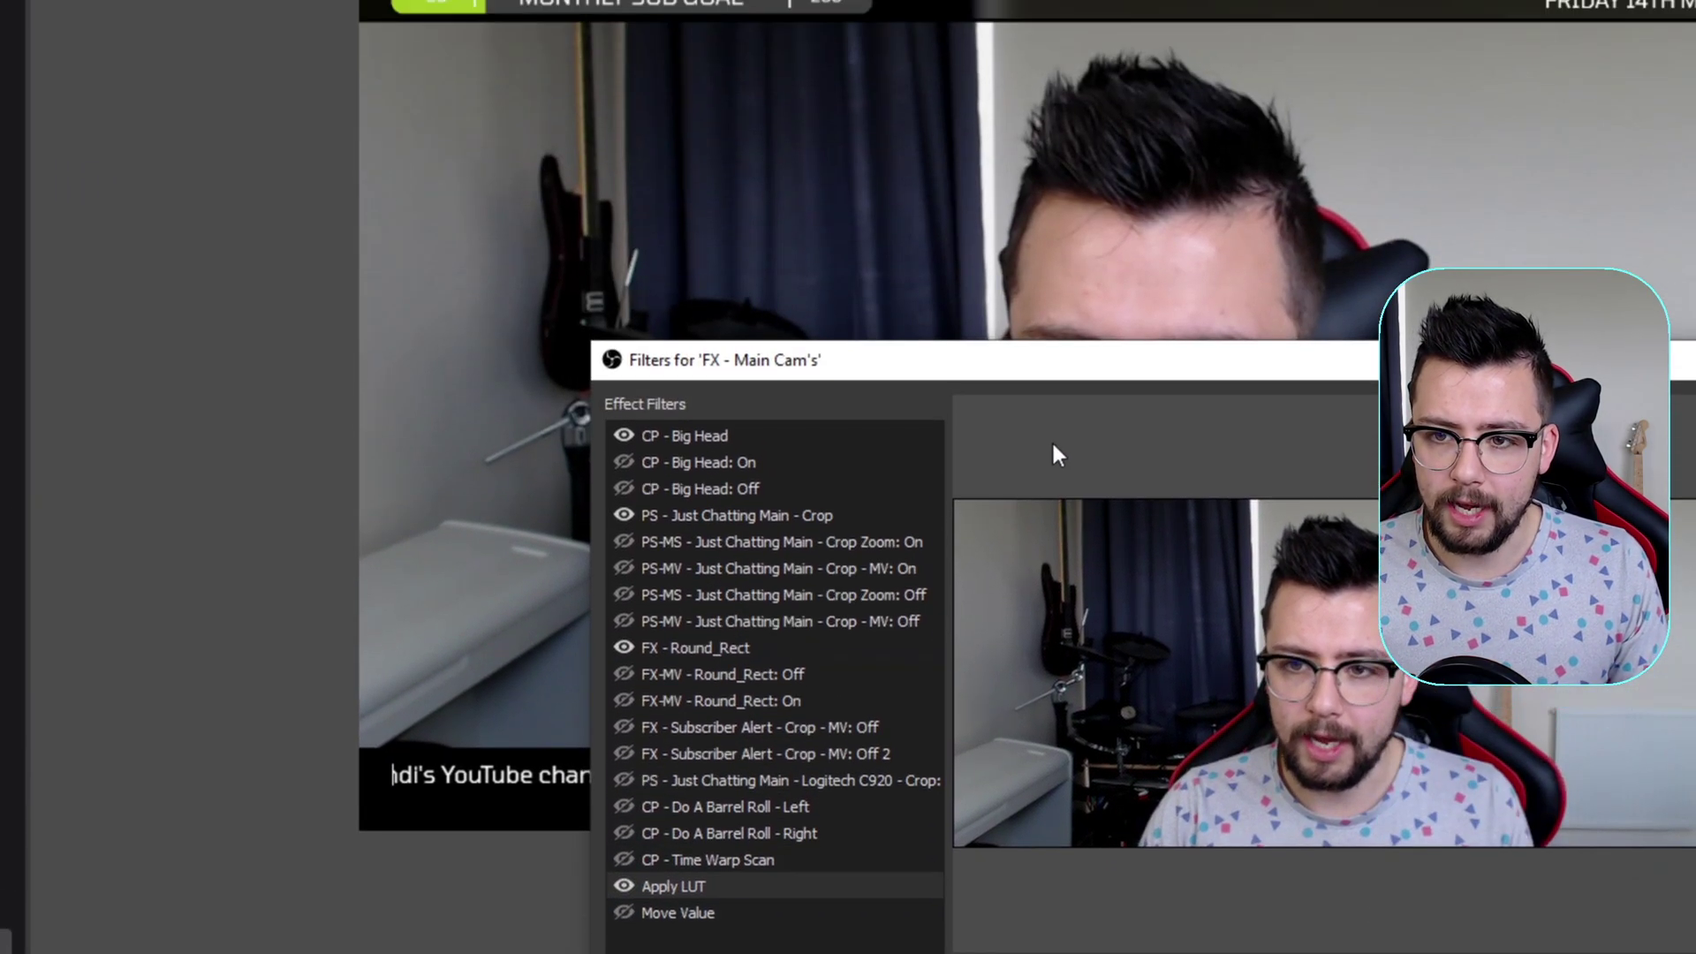
- Trigger the Move Value filter to watch the thermal look fade in on the webcam
drag(1033, 353, 1169, 466)
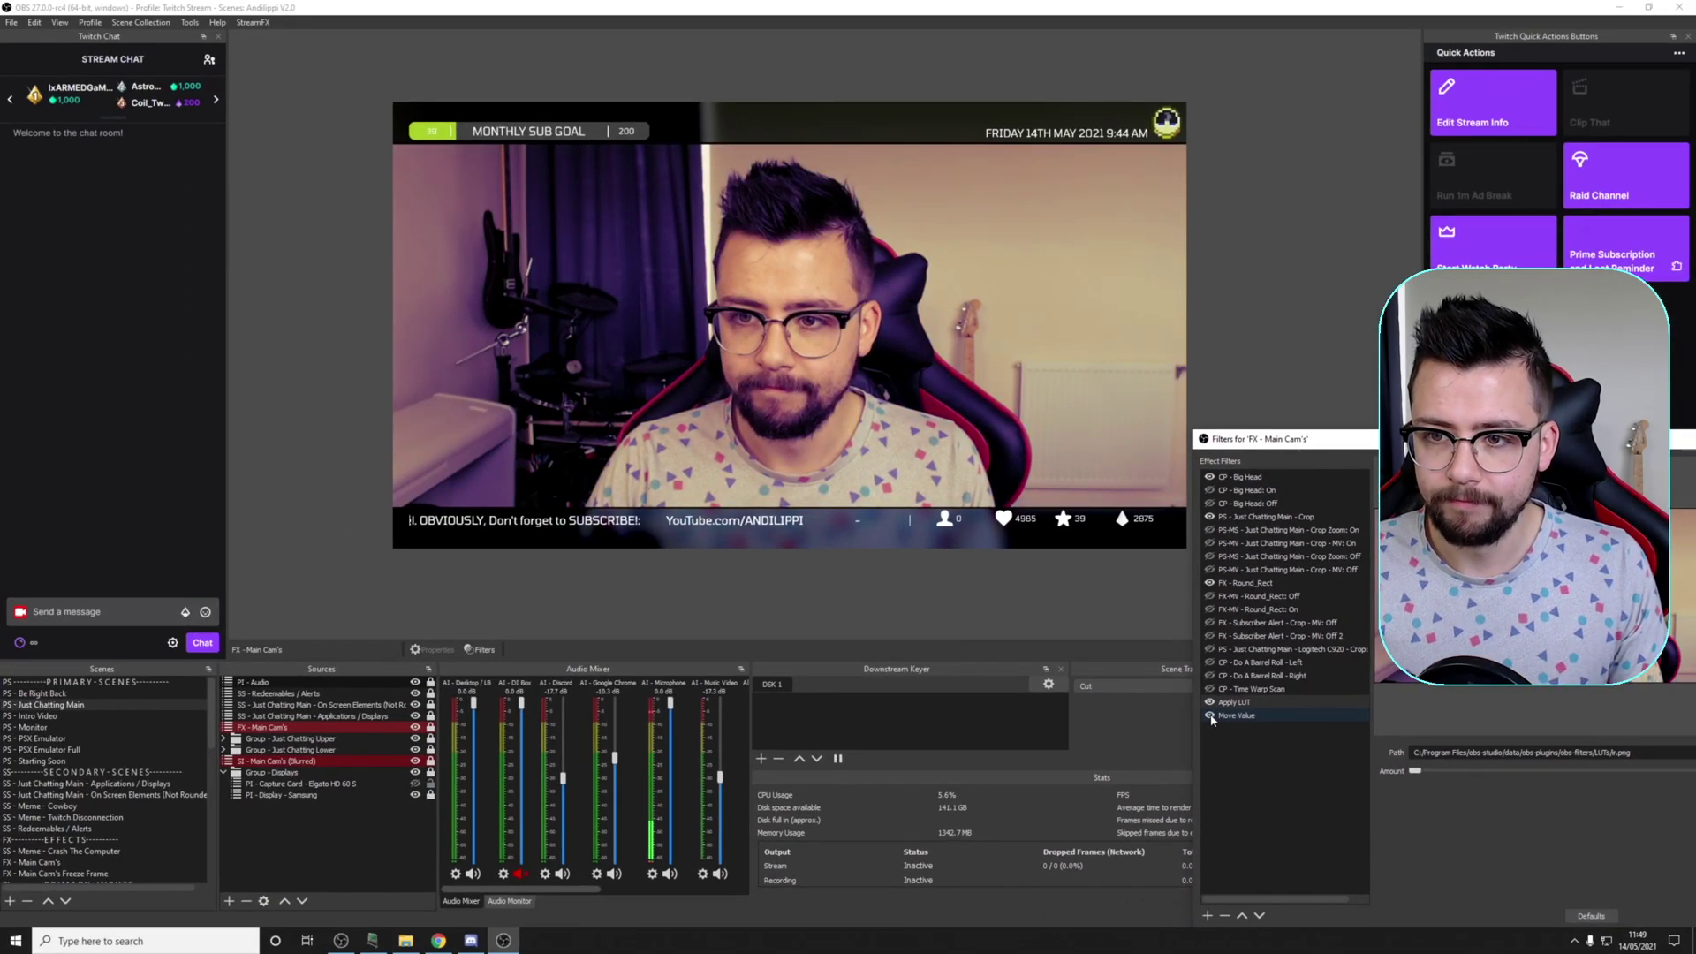
click(1210, 716)
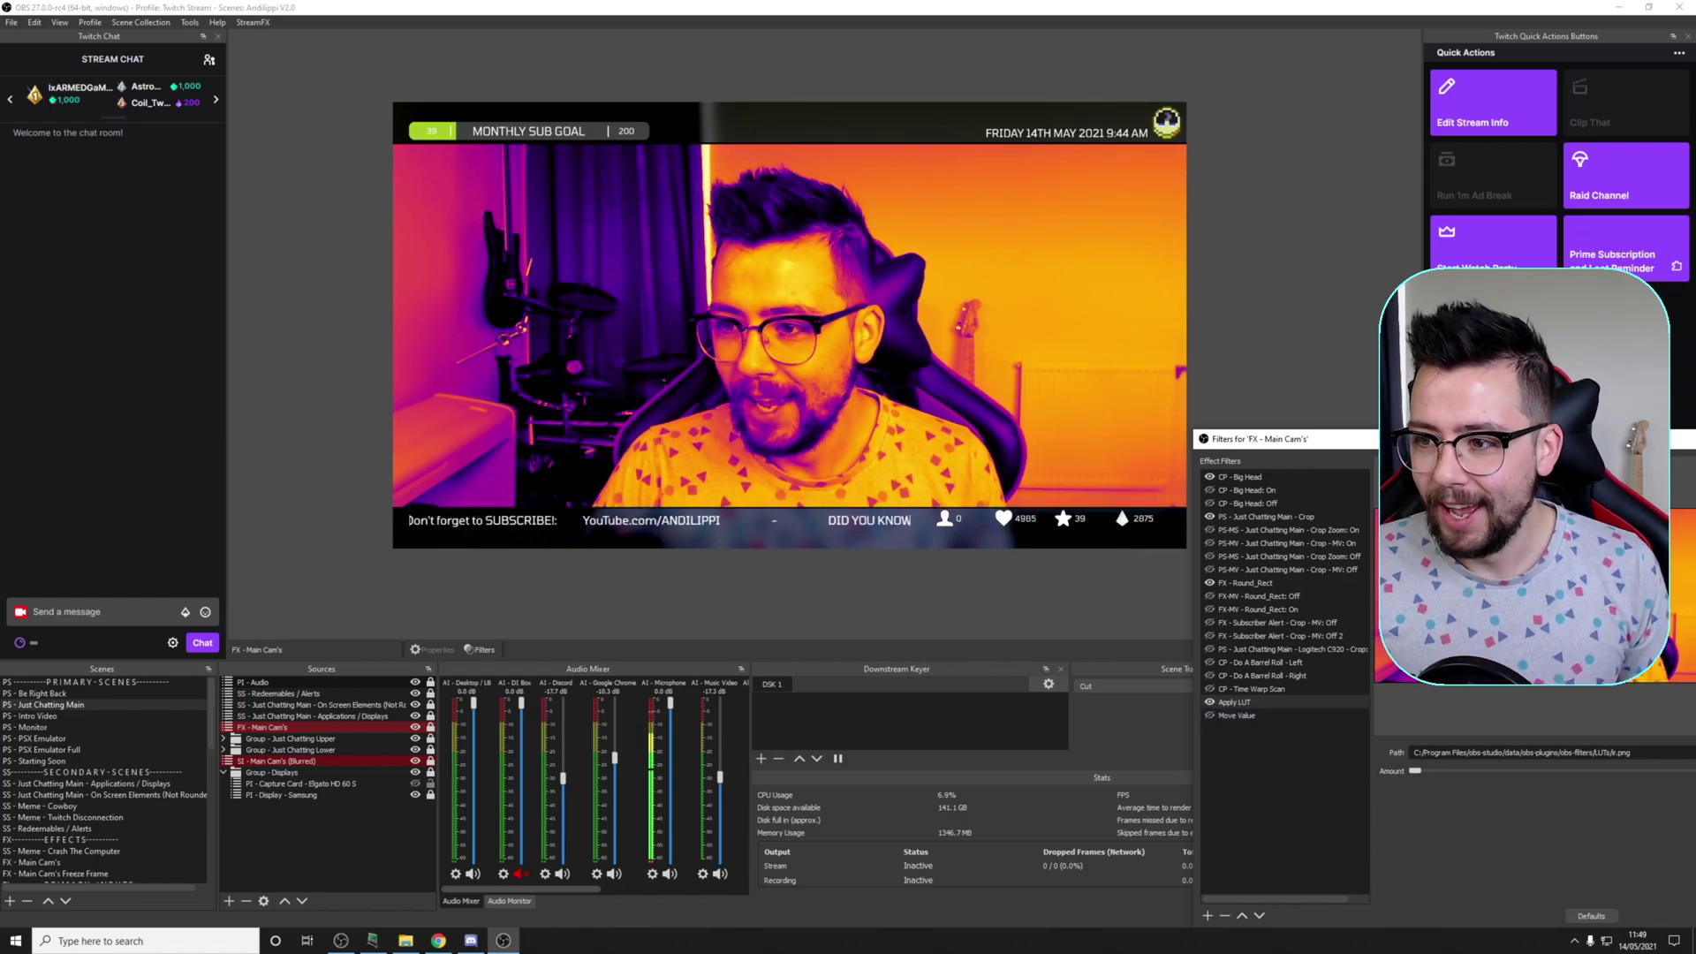
drag(1462, 442, 804, 285)
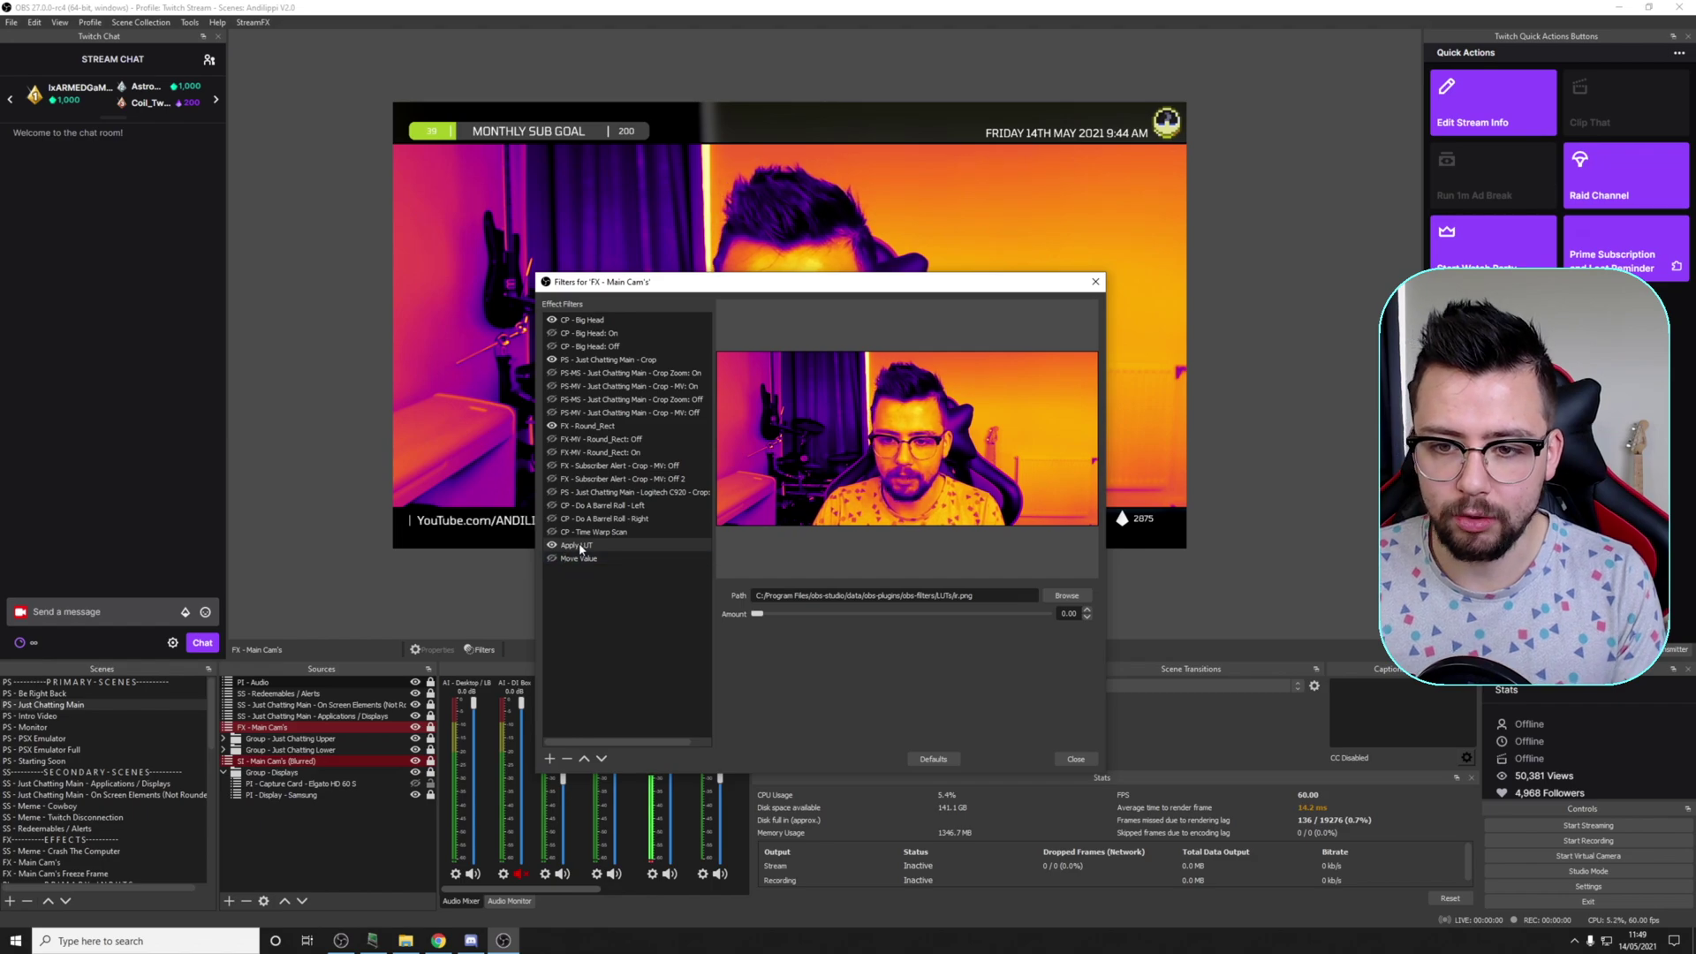
- Delete the Apply LUT filter and close the webcam's Filters window
key(Delete)
key(Return)
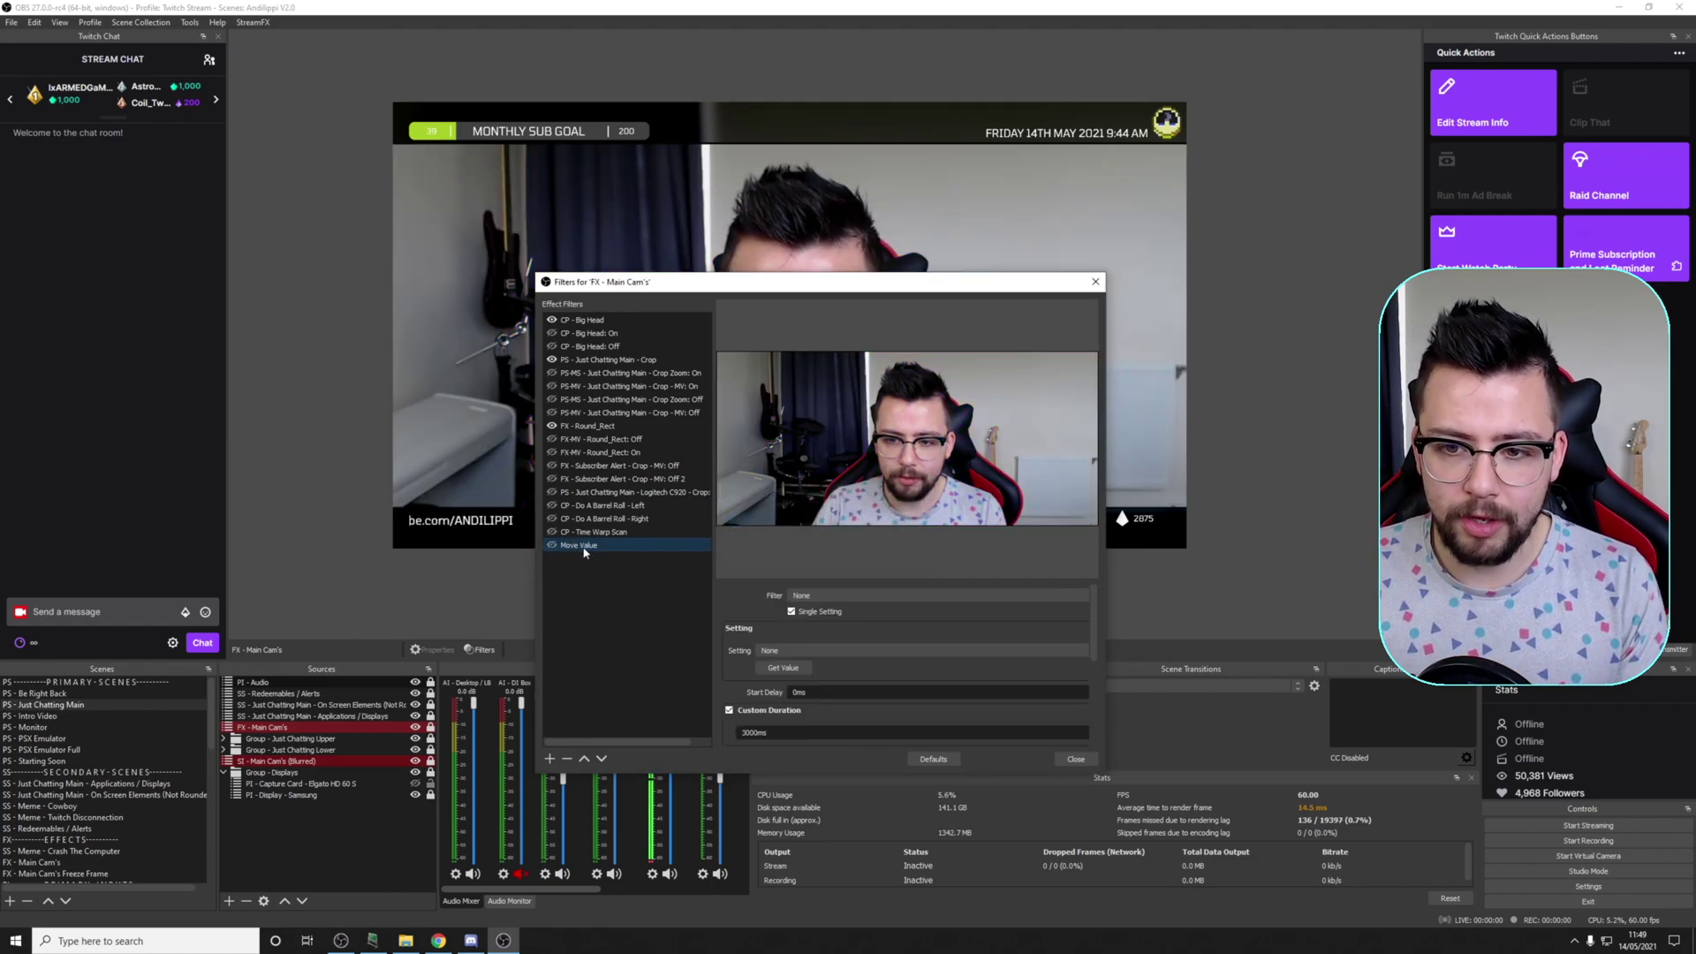
click(1075, 759)
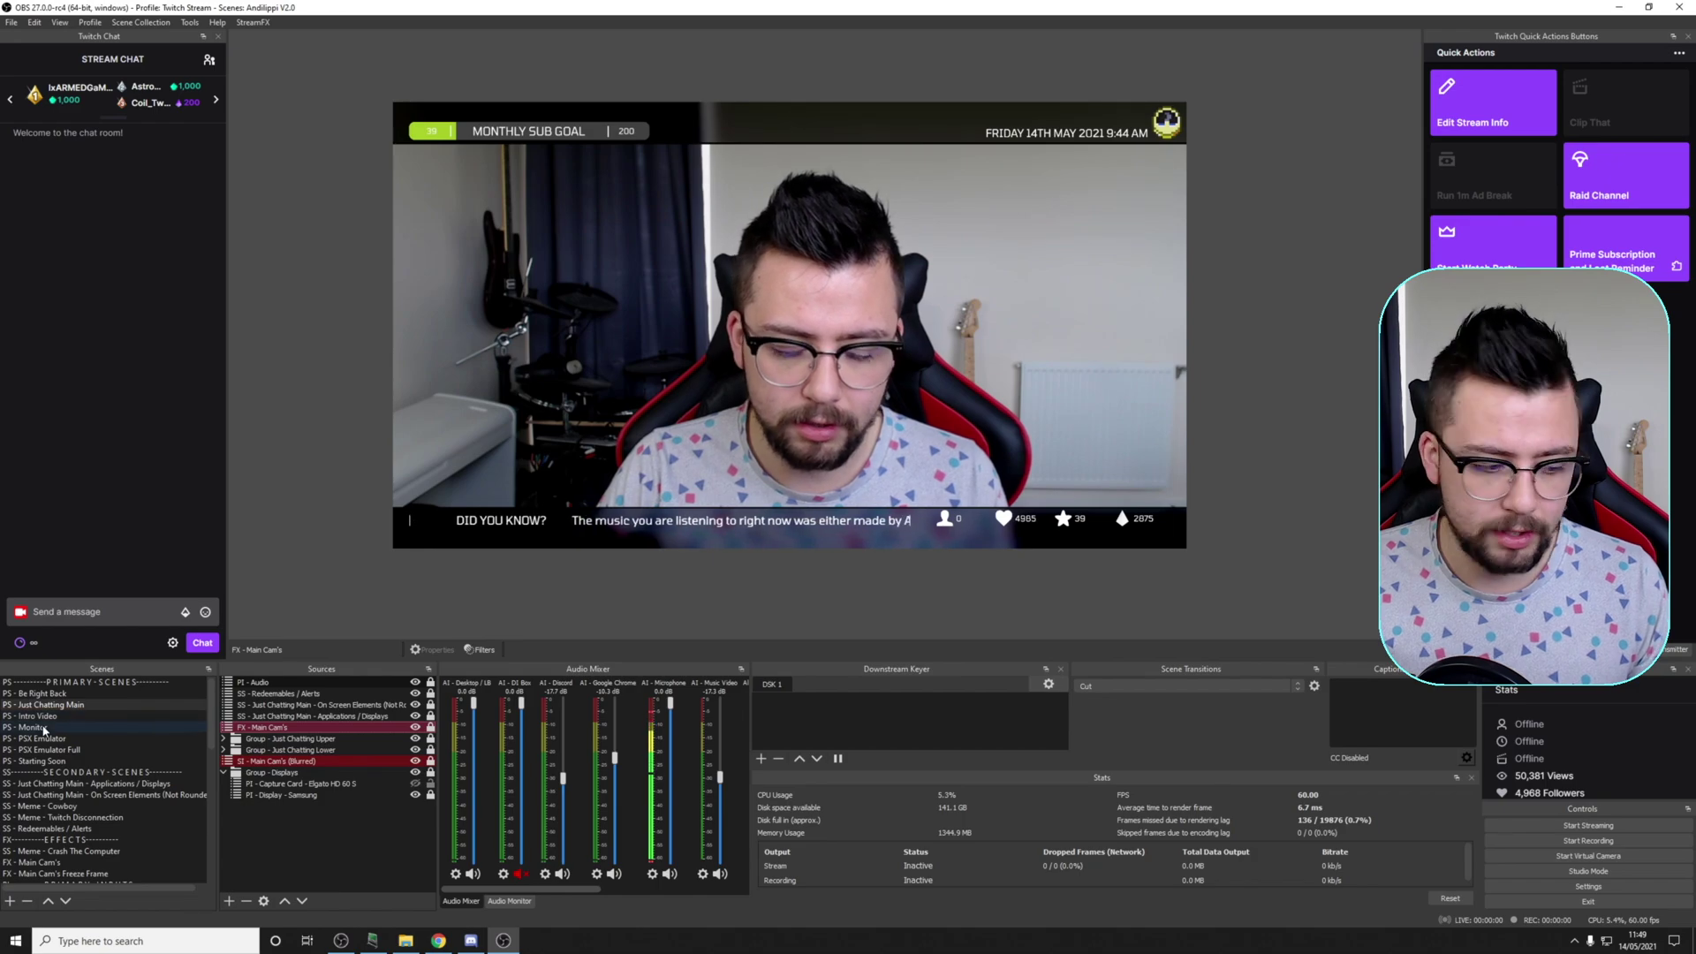
- Add an Apply LUT filter to the PS - PSX Emulator scene
click(49, 727)
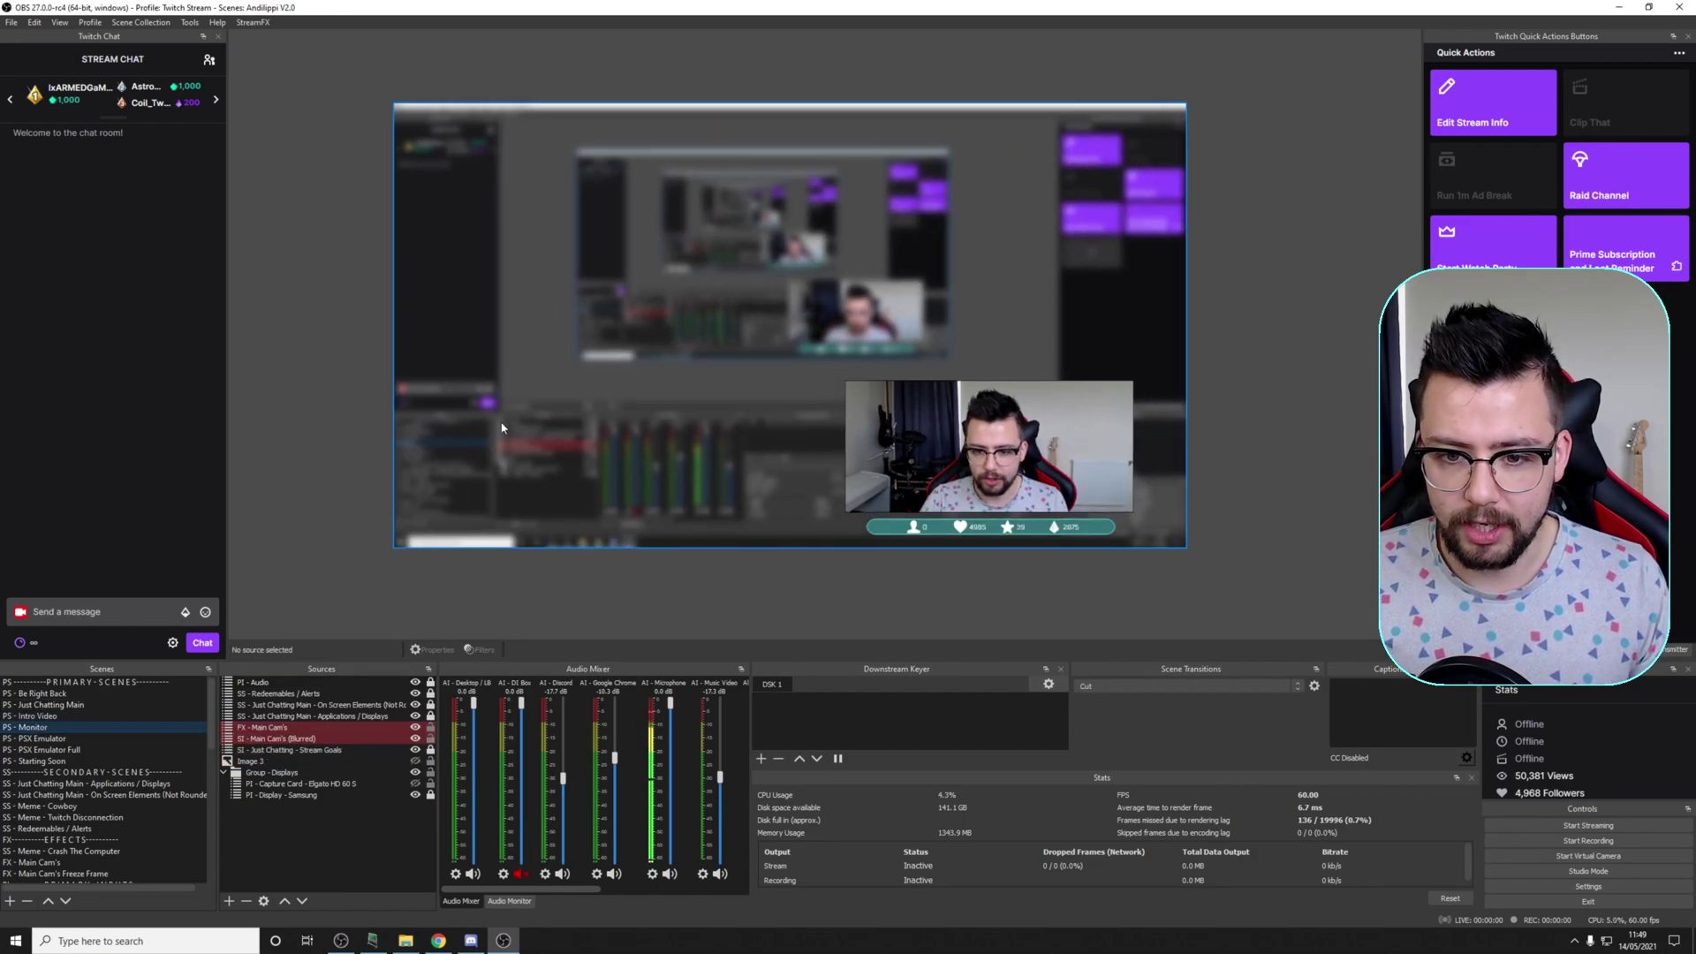
click(55, 739)
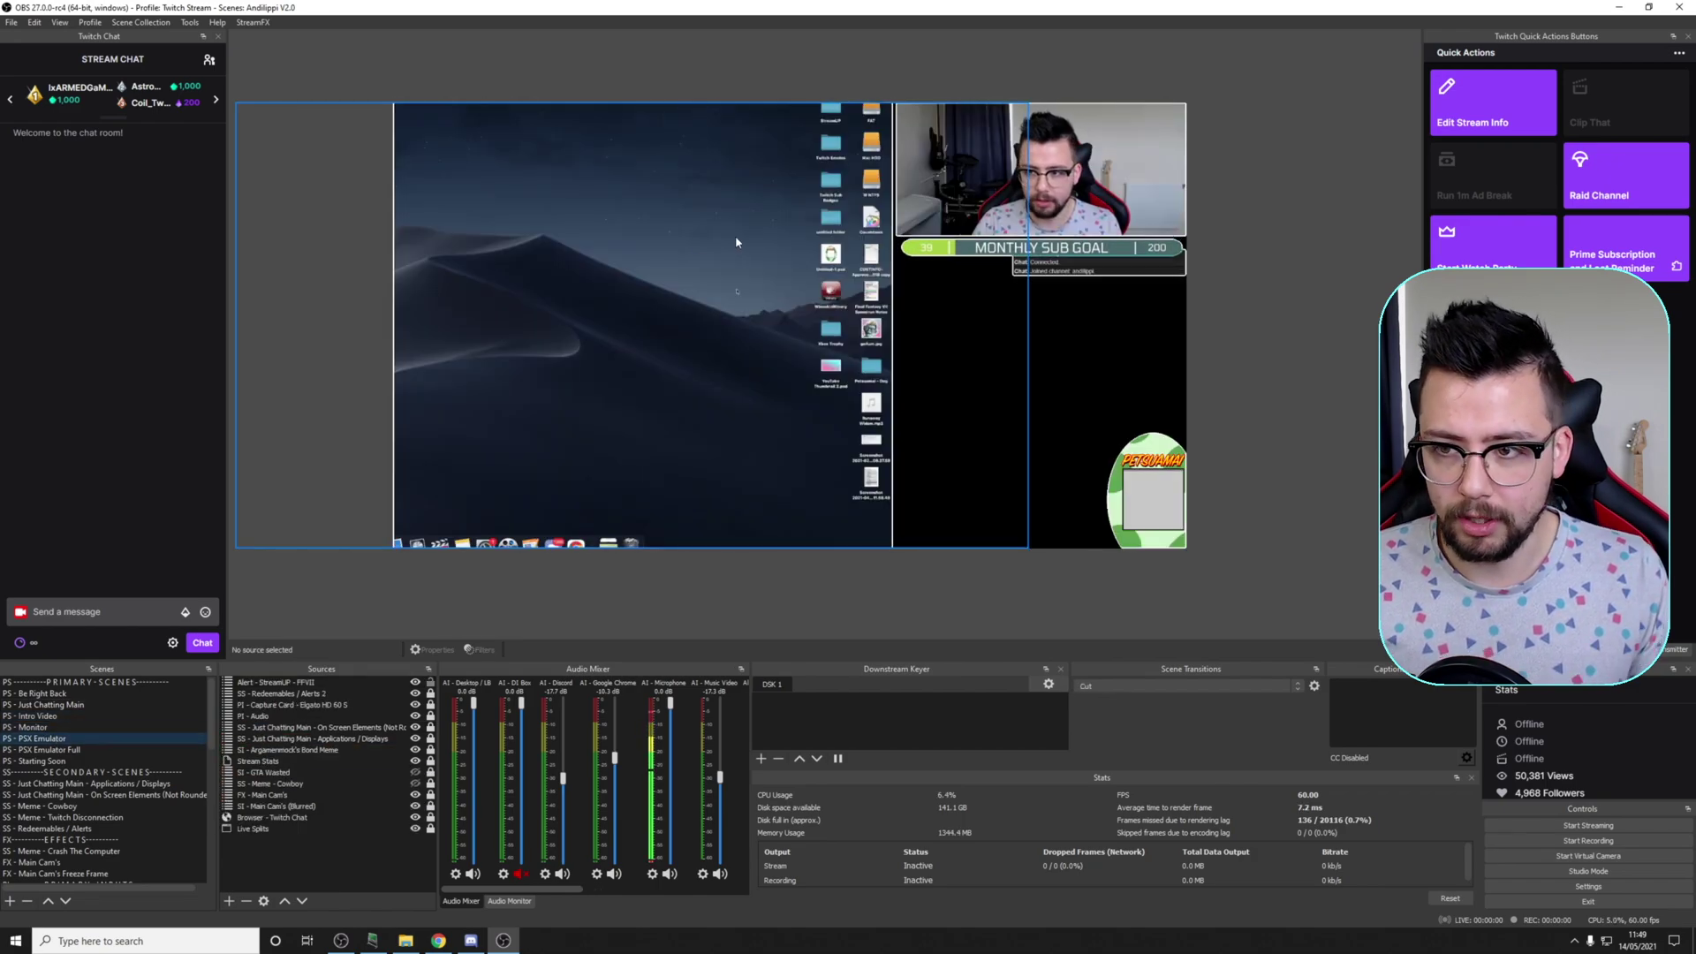
right_click(74, 743)
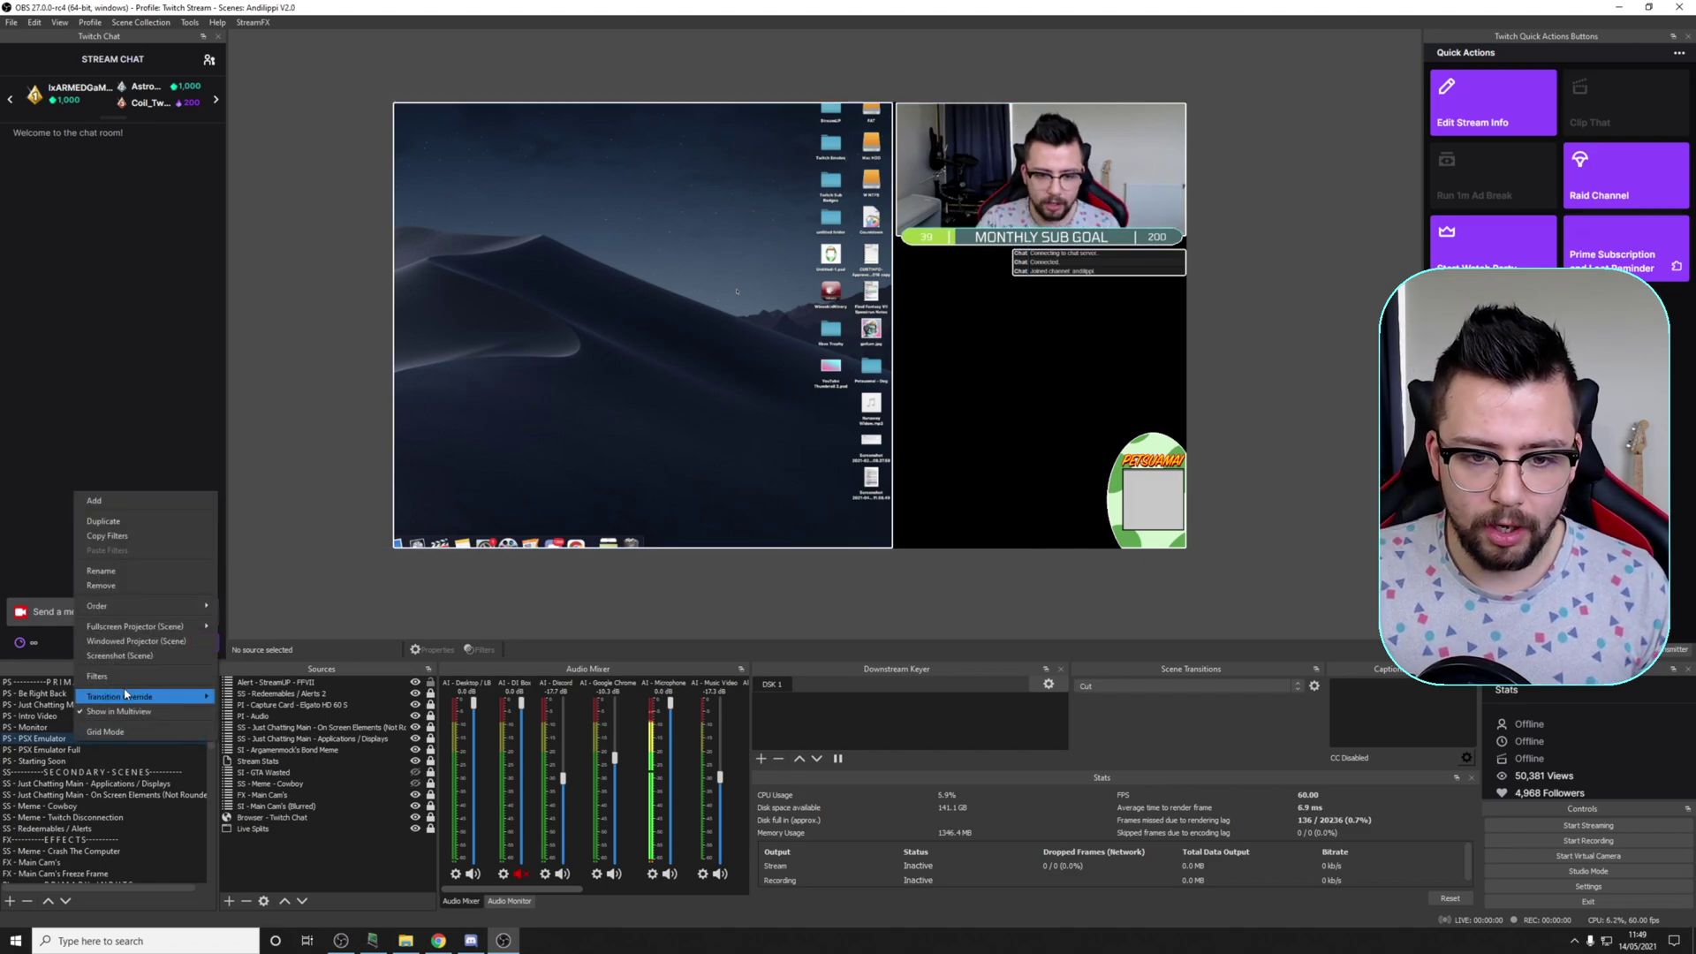
click(106, 694)
click(578, 697)
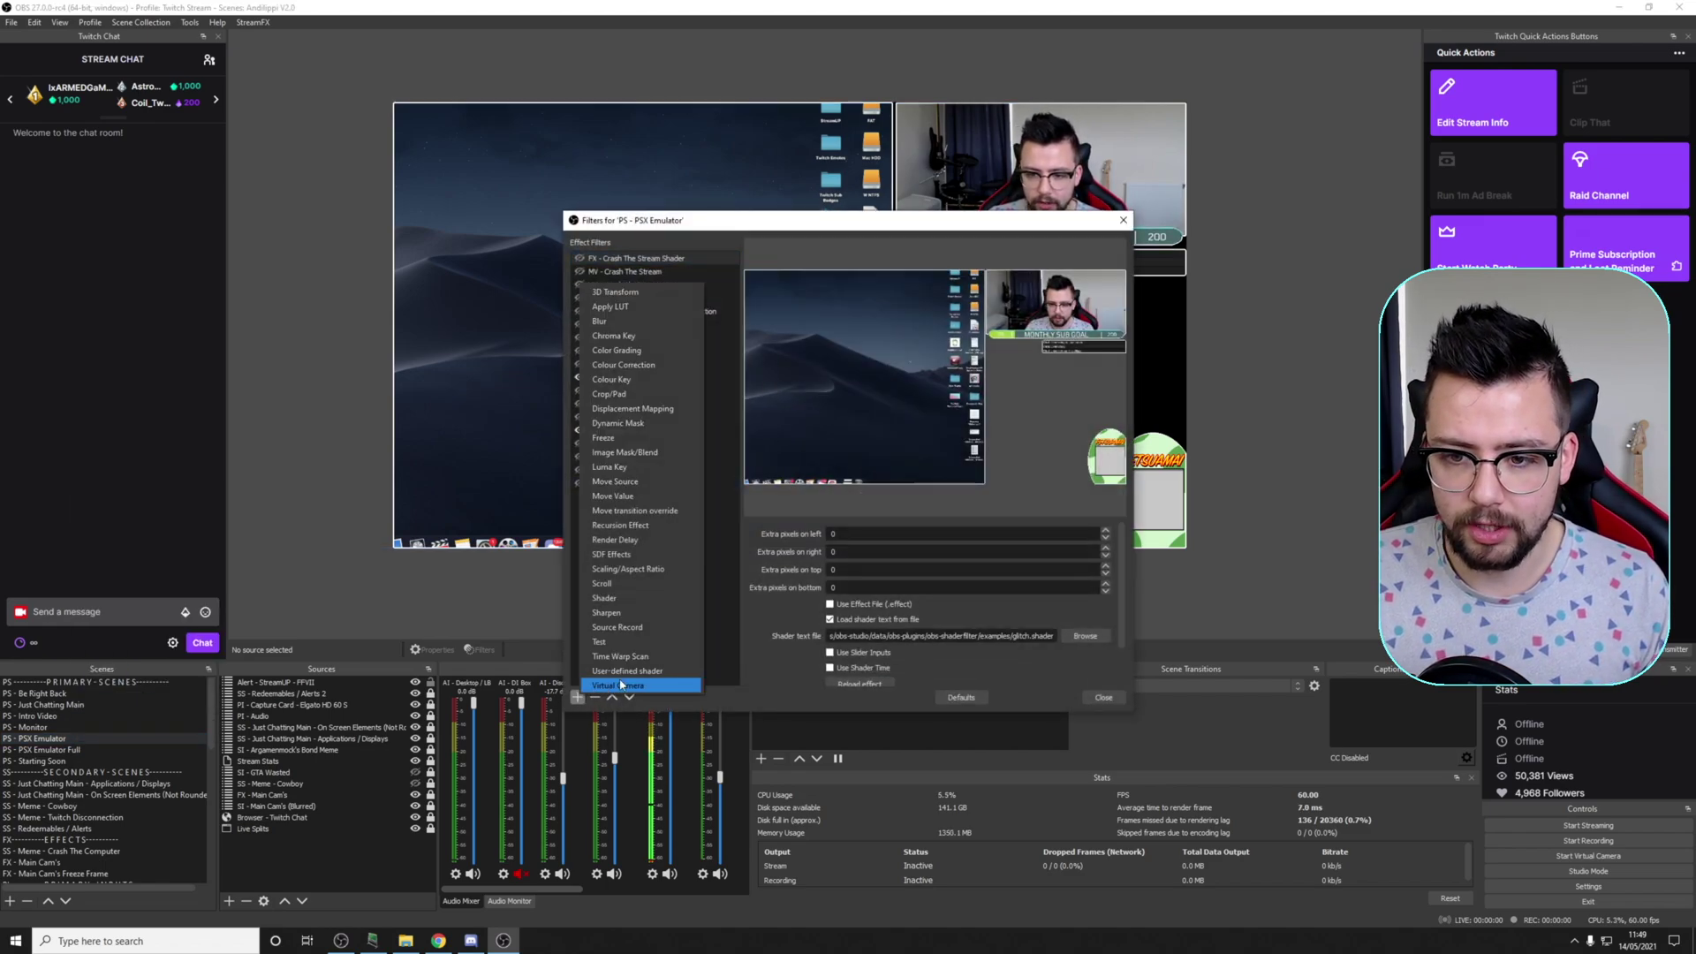
click(625, 308)
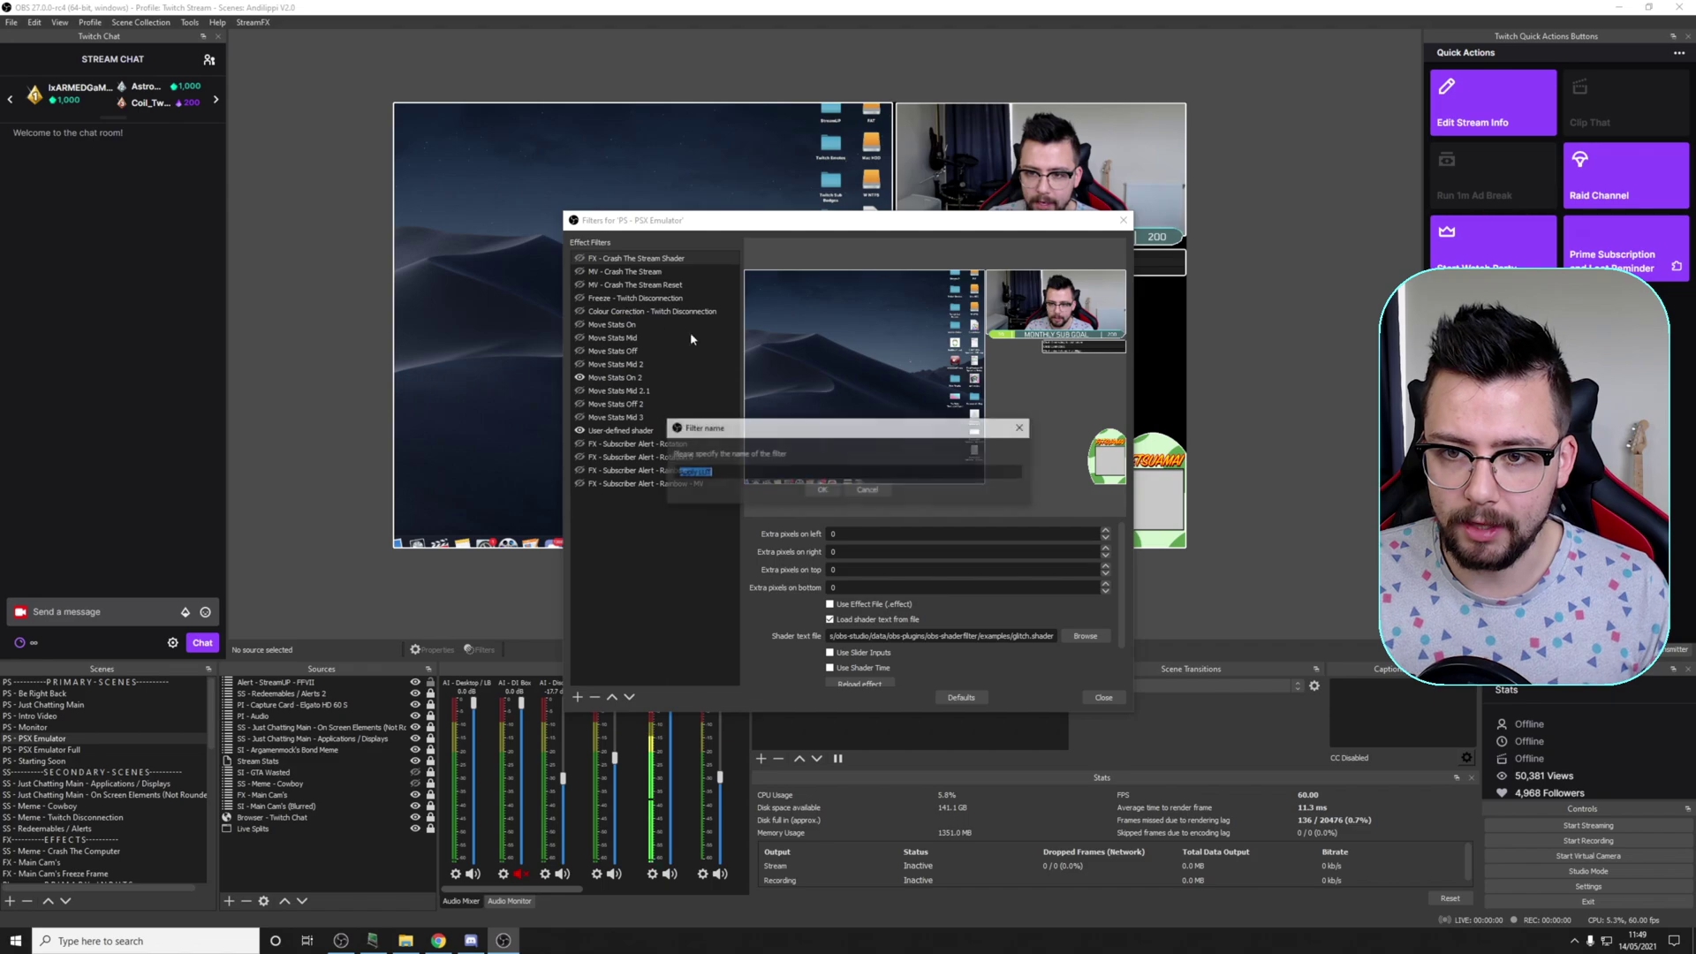
click(822, 495)
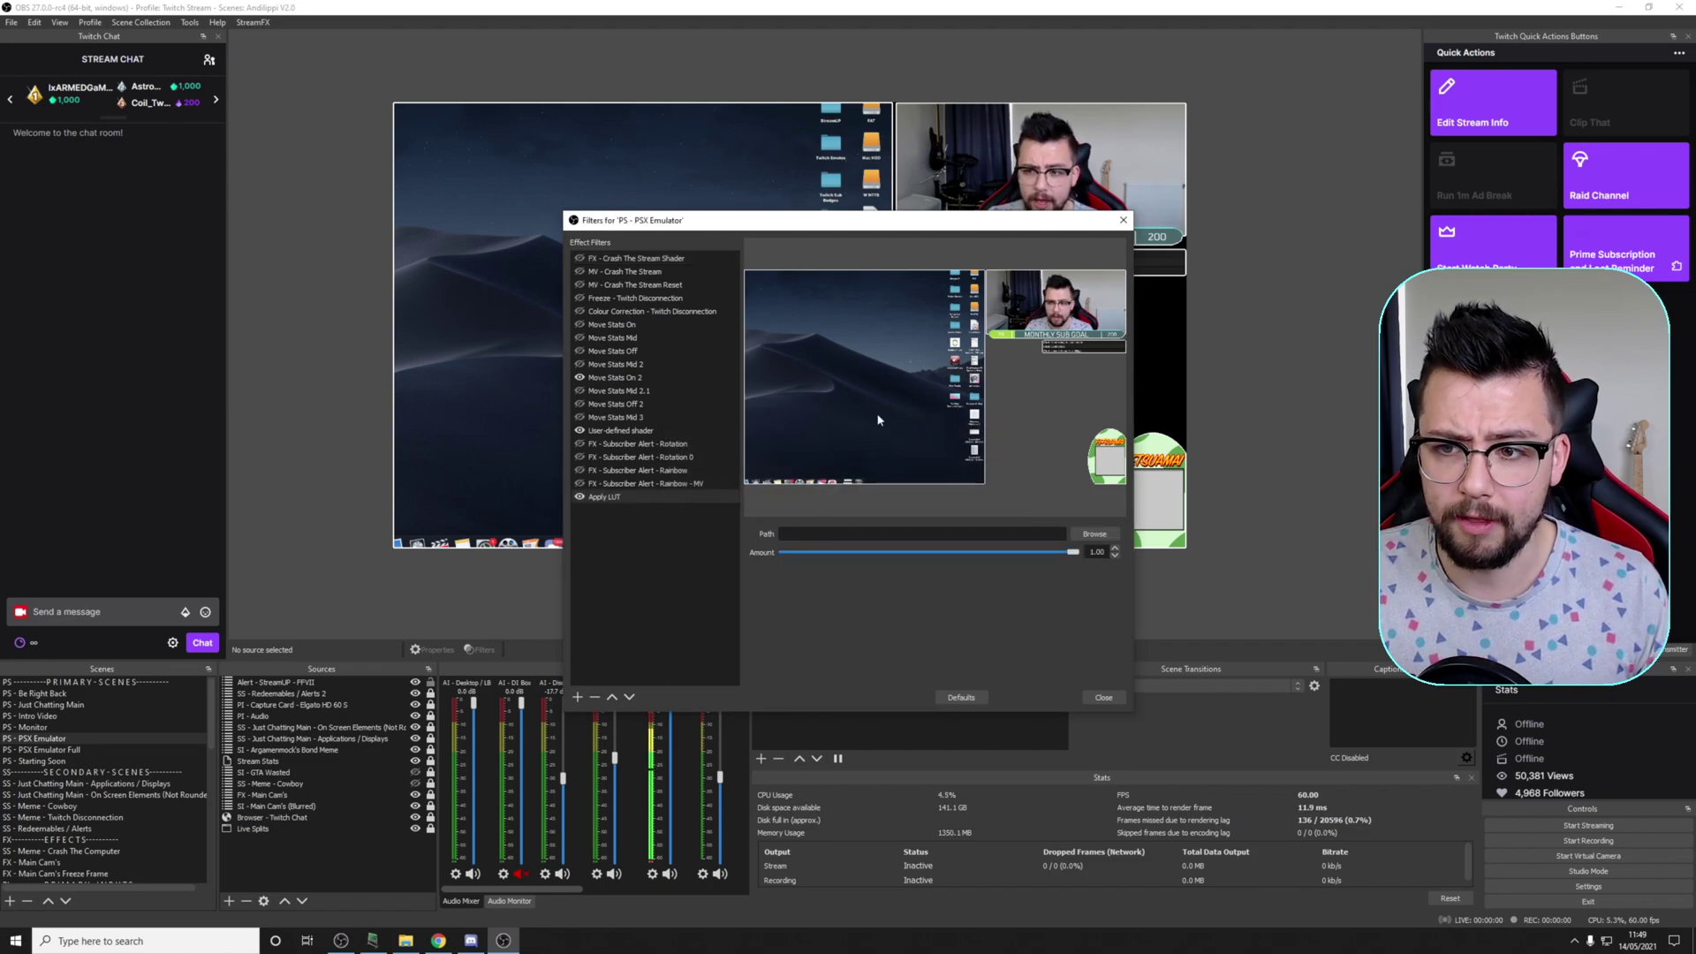
- Load ir_predator.png as the LUT at Amount 0.38, then request the filter's deletion
click(1092, 535)
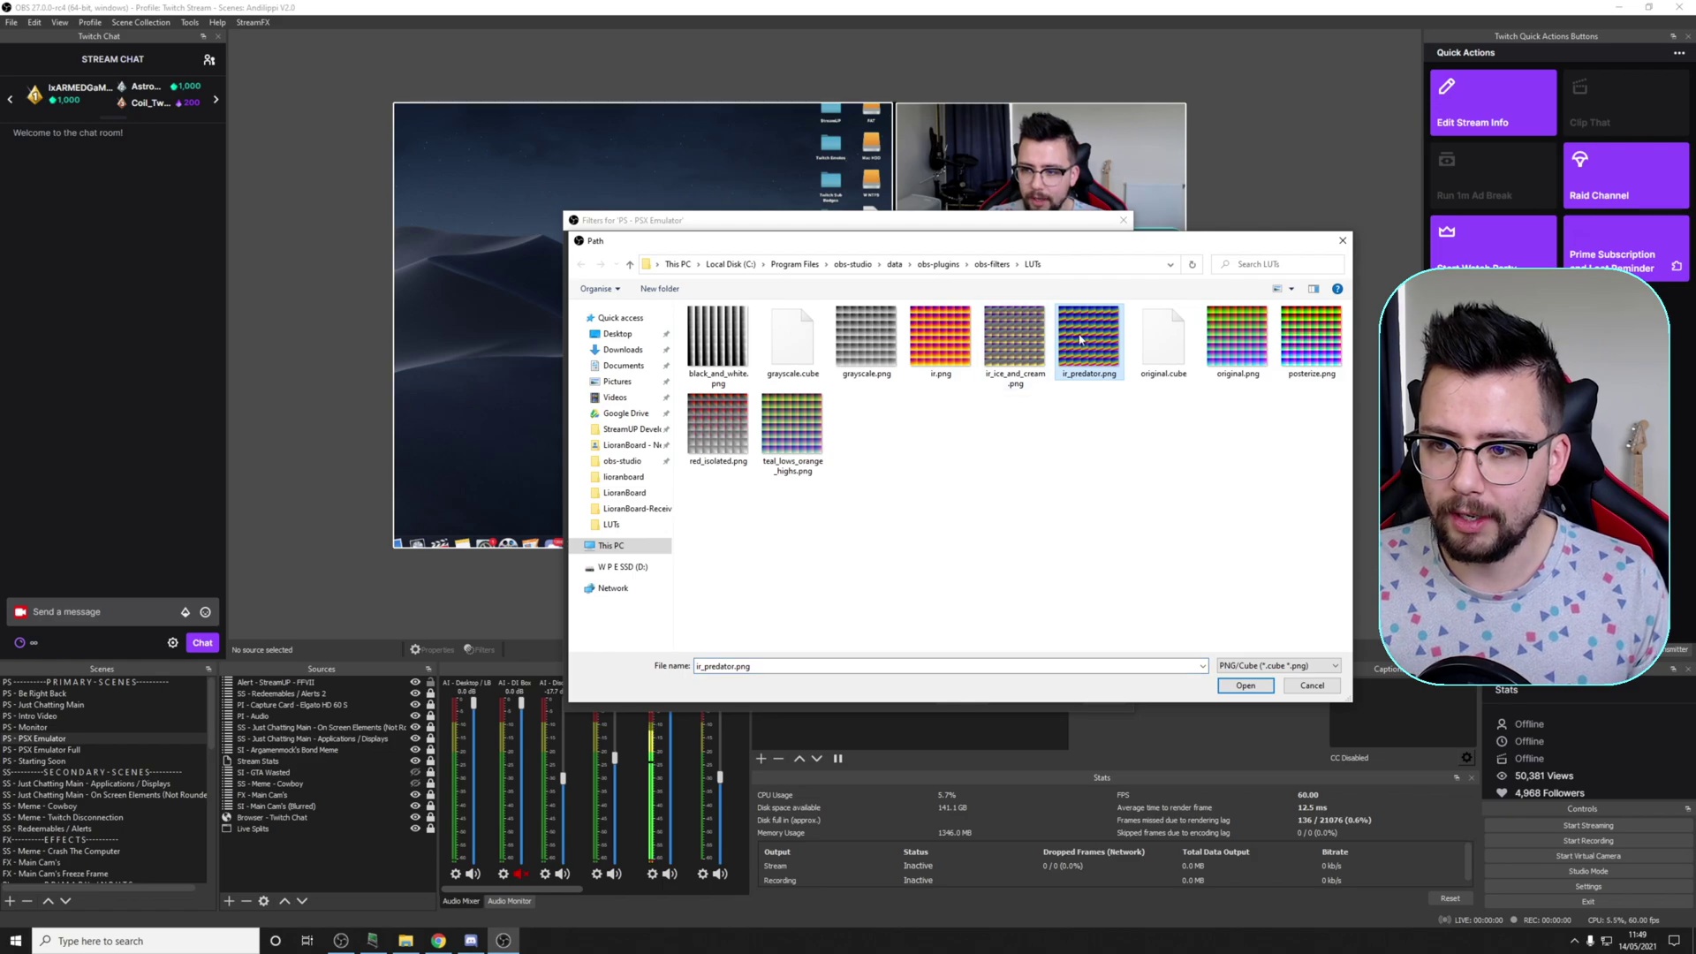
double_click(924, 349)
drag(926, 226, 909, 441)
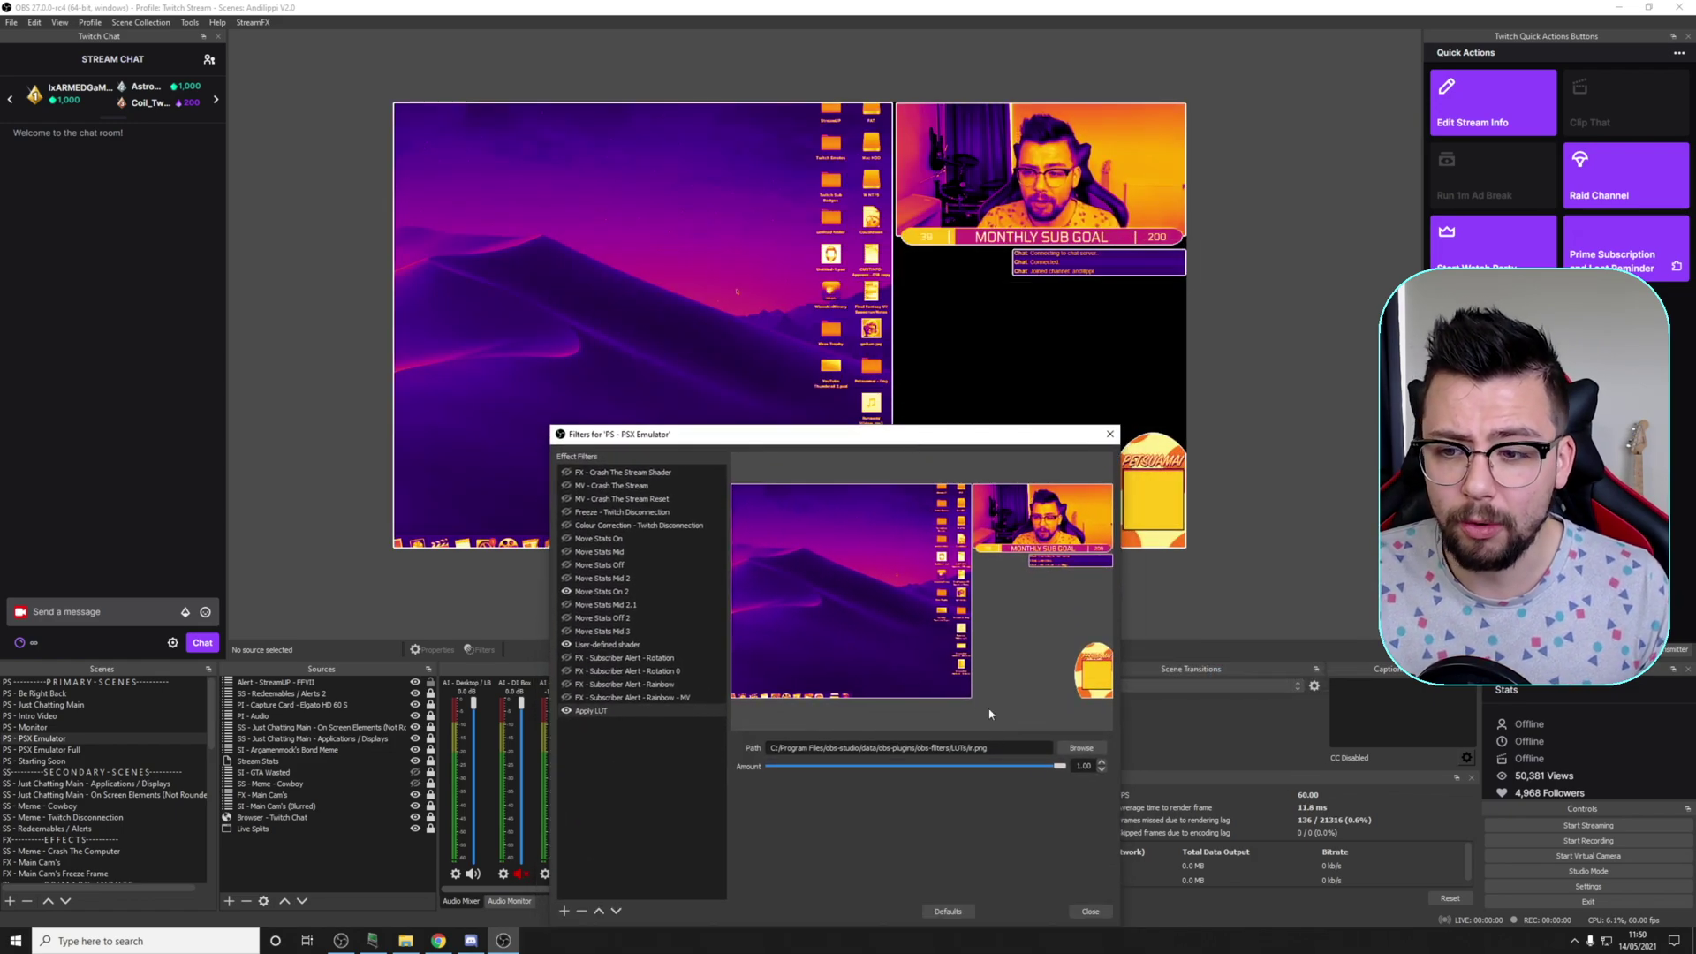
drag(1058, 766, 875, 776)
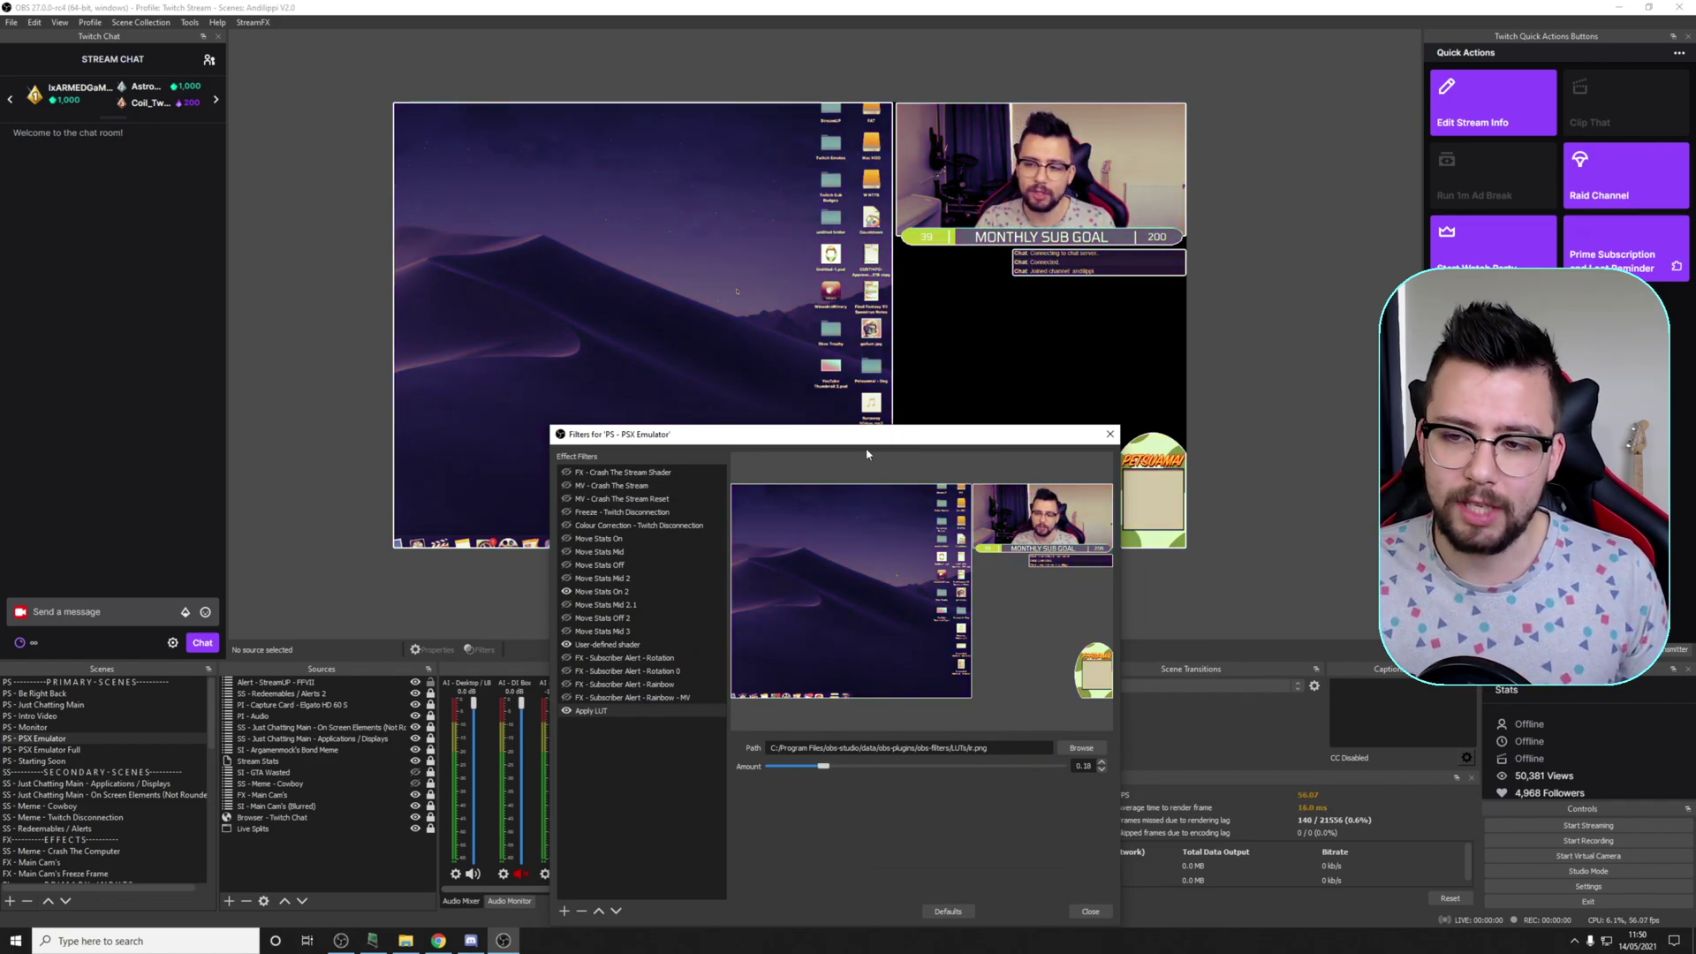
key(Delete)
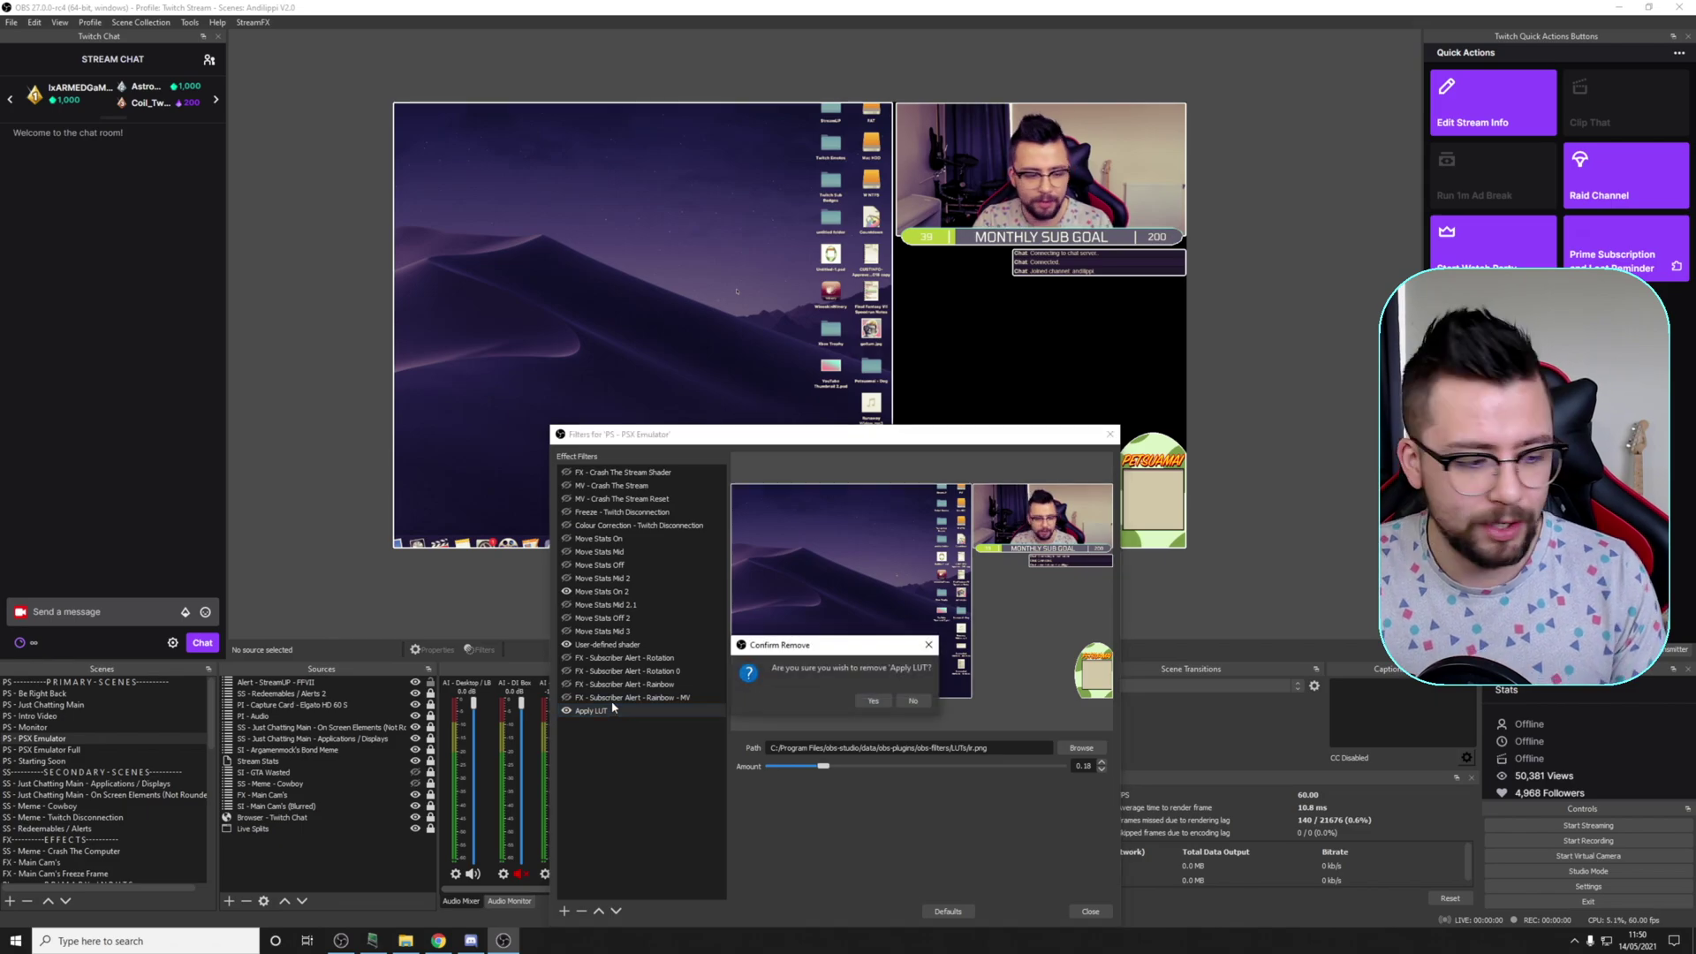